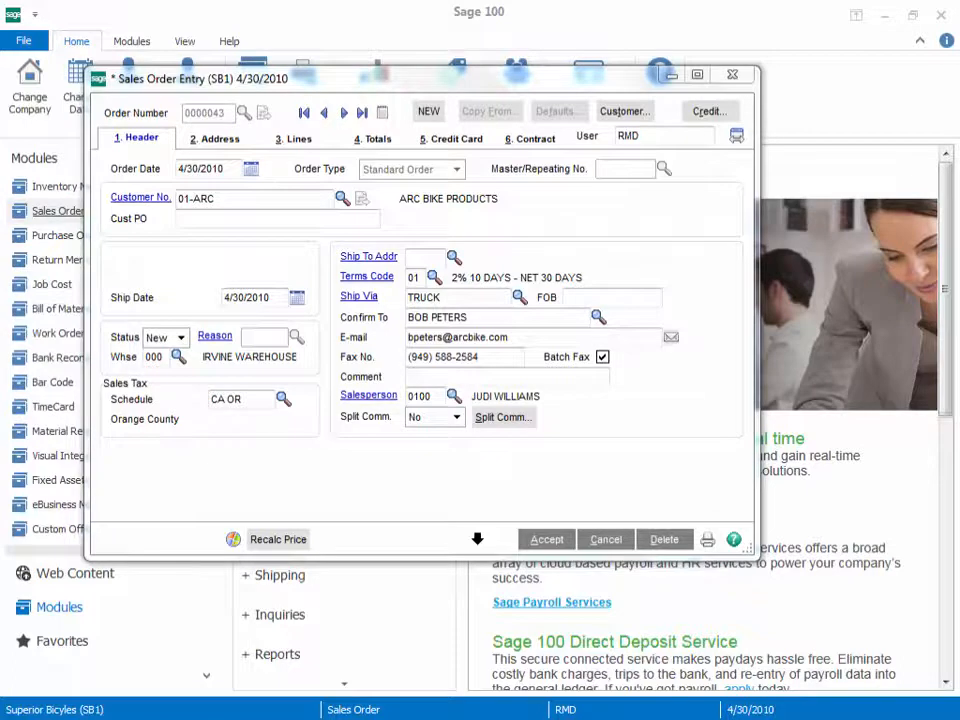
# Step: Enlarge the Sales Order Entry window to examine how its buttons shift with resizing, and close the window
pyautogui.moveTo(757, 555); pyautogui.dragTo(915, 598)
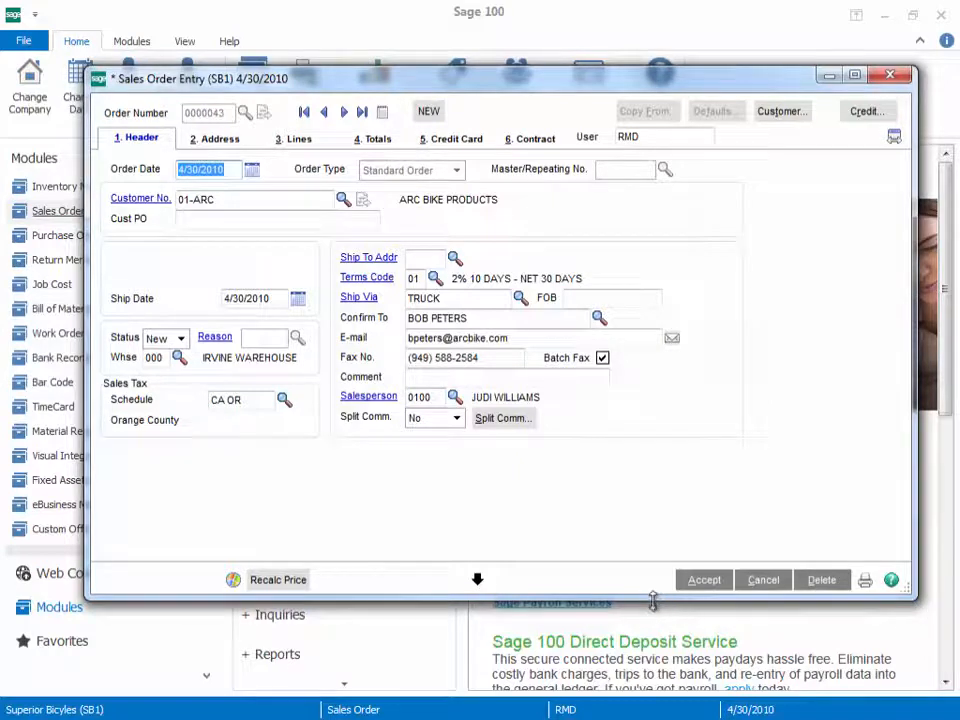
pyautogui.rightClick(636, 465)
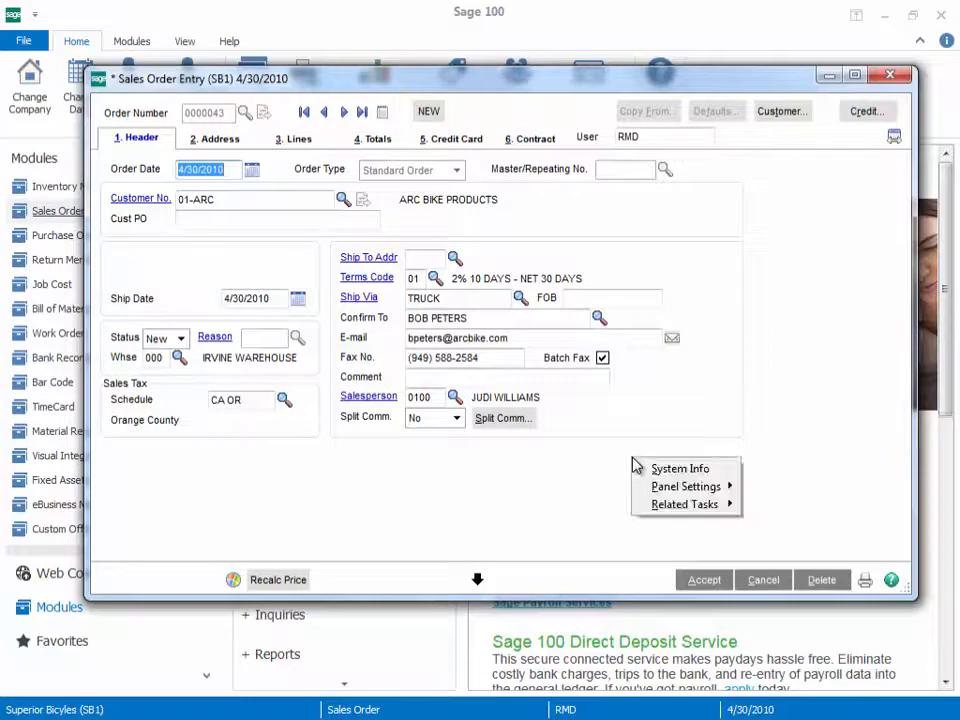
pyautogui.moveTo(657, 490)
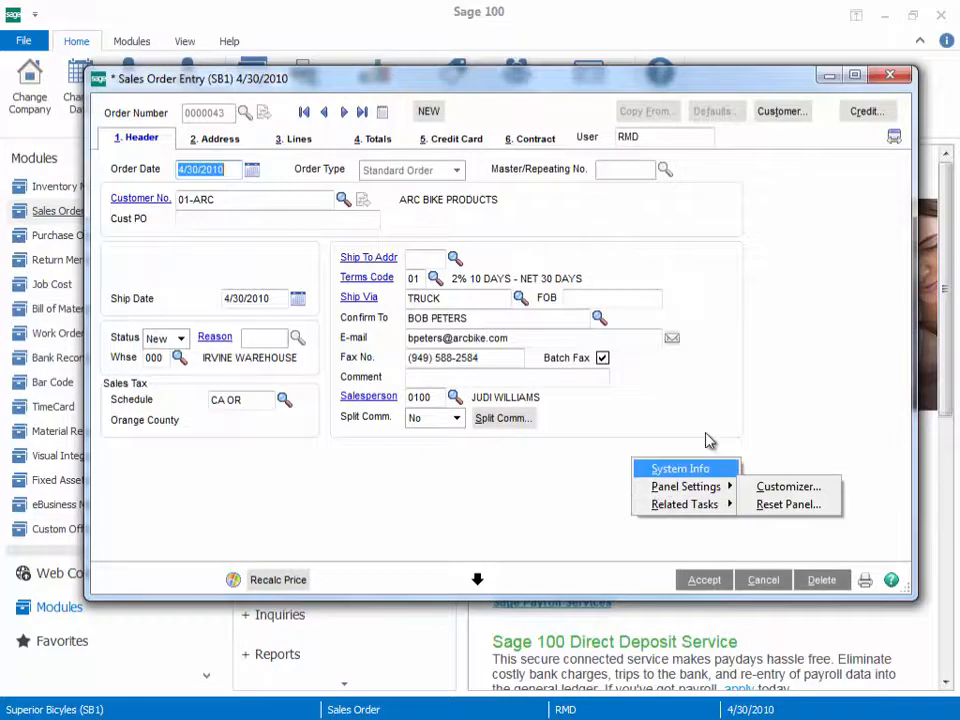
pyautogui.click(889, 75)
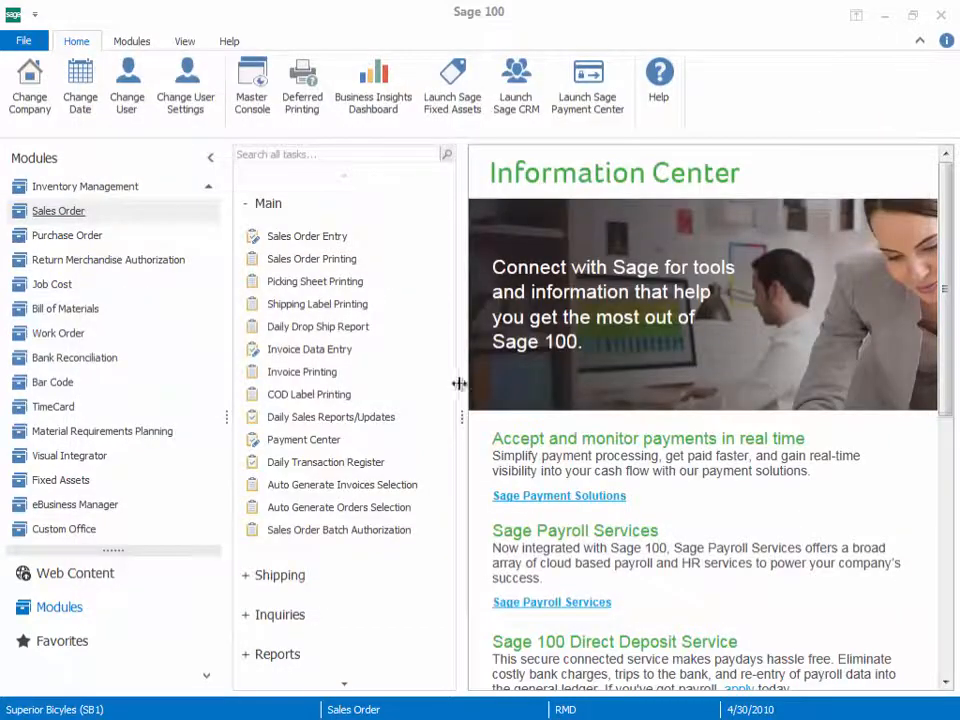
# Step: Open Customizer Selection in the Custom Office module and expand the Customized Panels folder
pyautogui.click(86, 533)
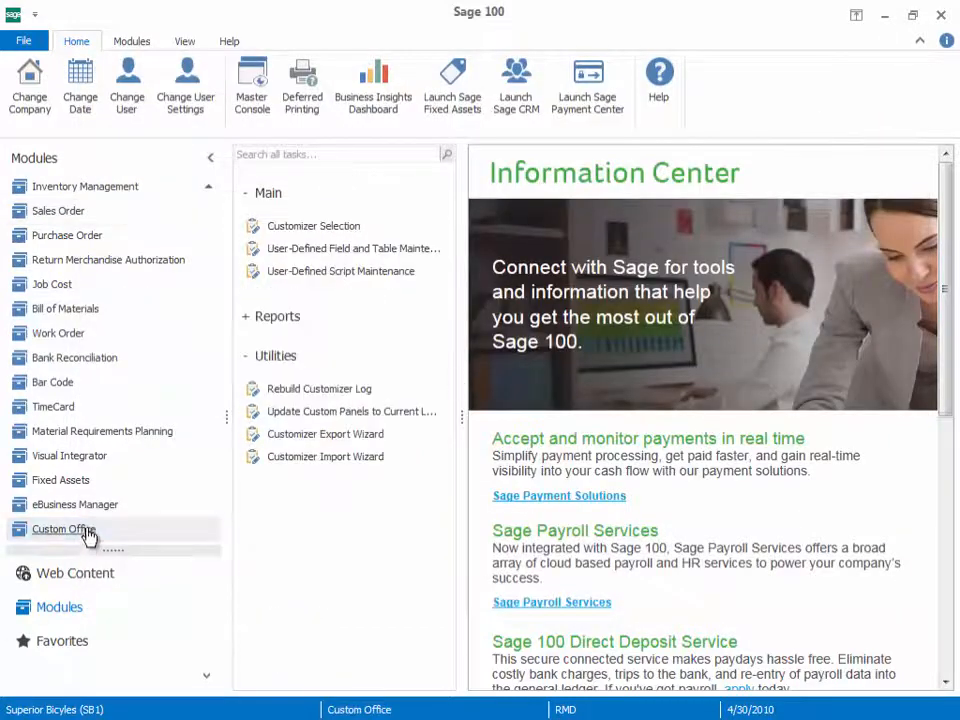
pyautogui.click(304, 226)
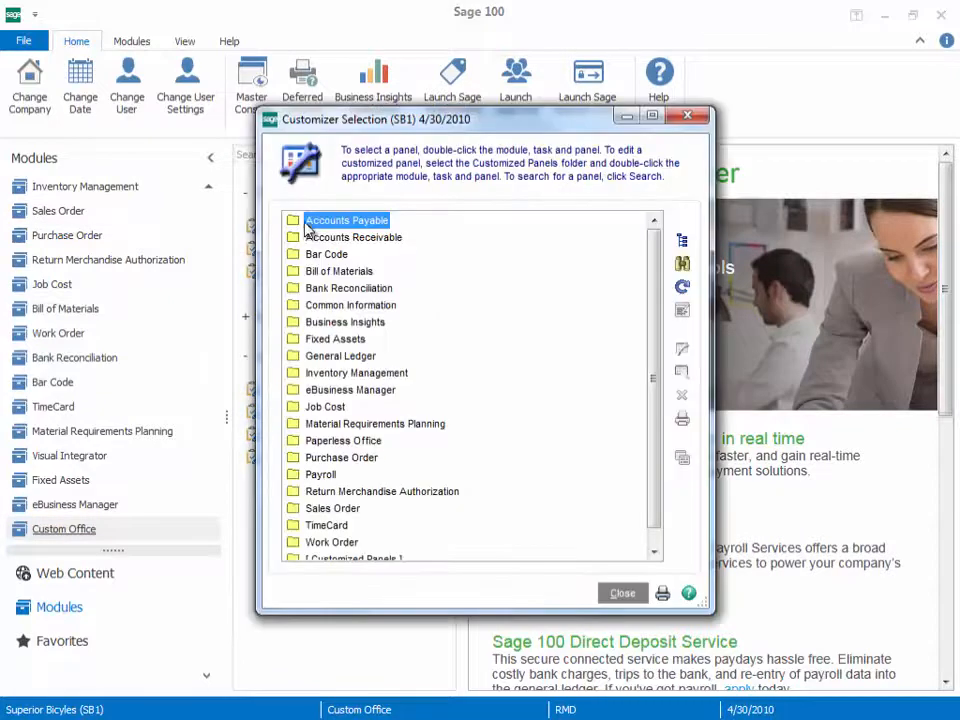
pyautogui.scroll(-1, 660, 428)
pyautogui.doubleClick(392, 544)
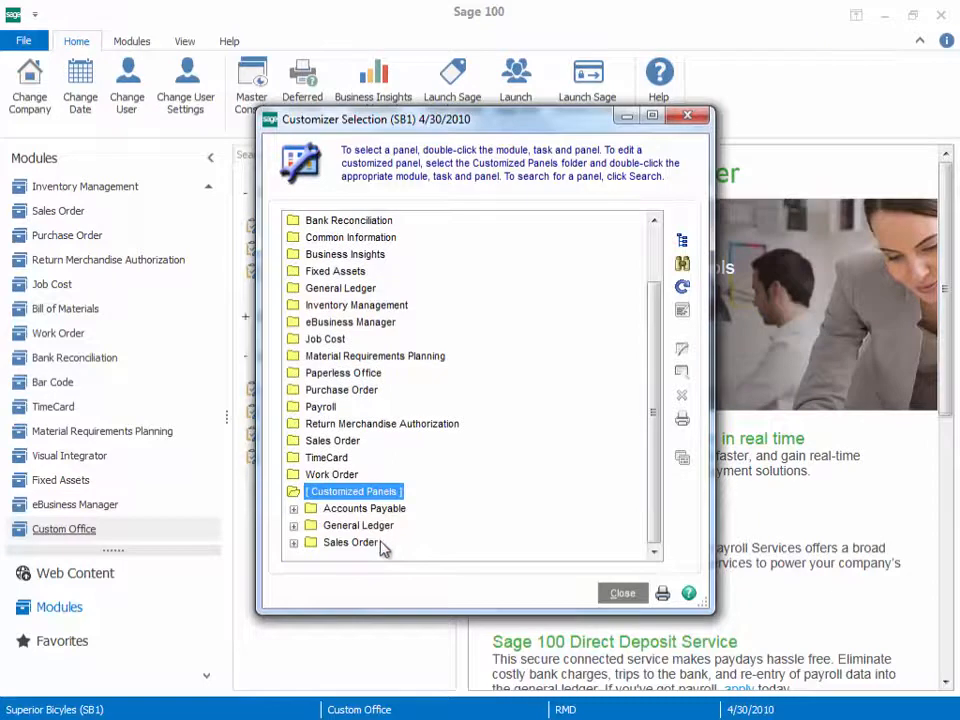
# Step: Open the customized Sales Order Entry panel DMAIN for user RMD and company SB1 for editing
pyautogui.doubleClick(388, 545)
pyautogui.doubleClick(386, 544)
pyautogui.doubleClick(410, 526)
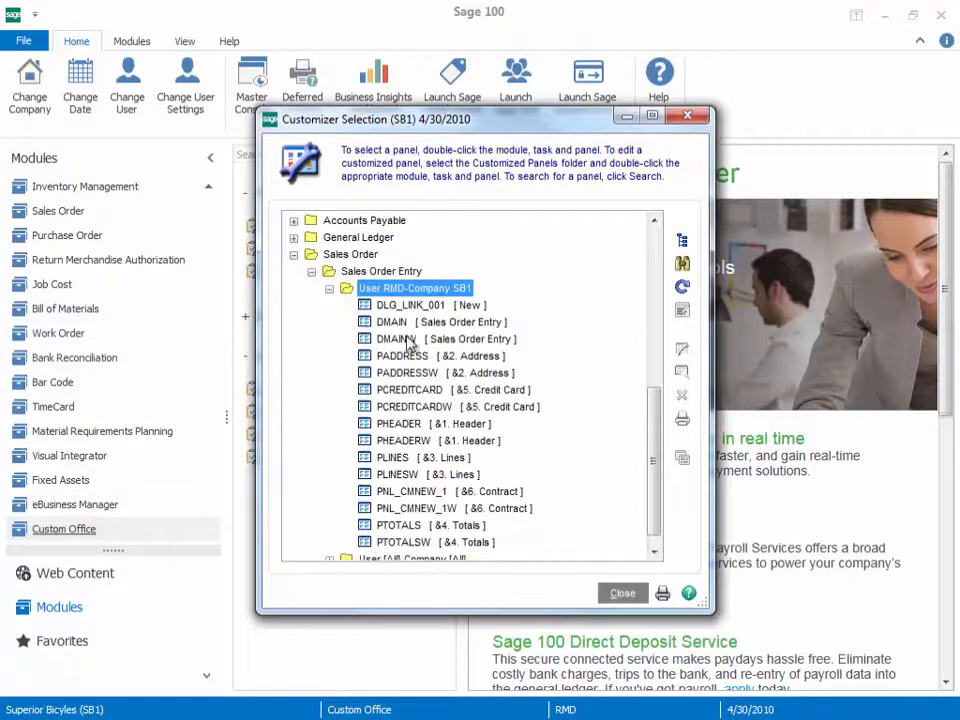
pyautogui.click(401, 322)
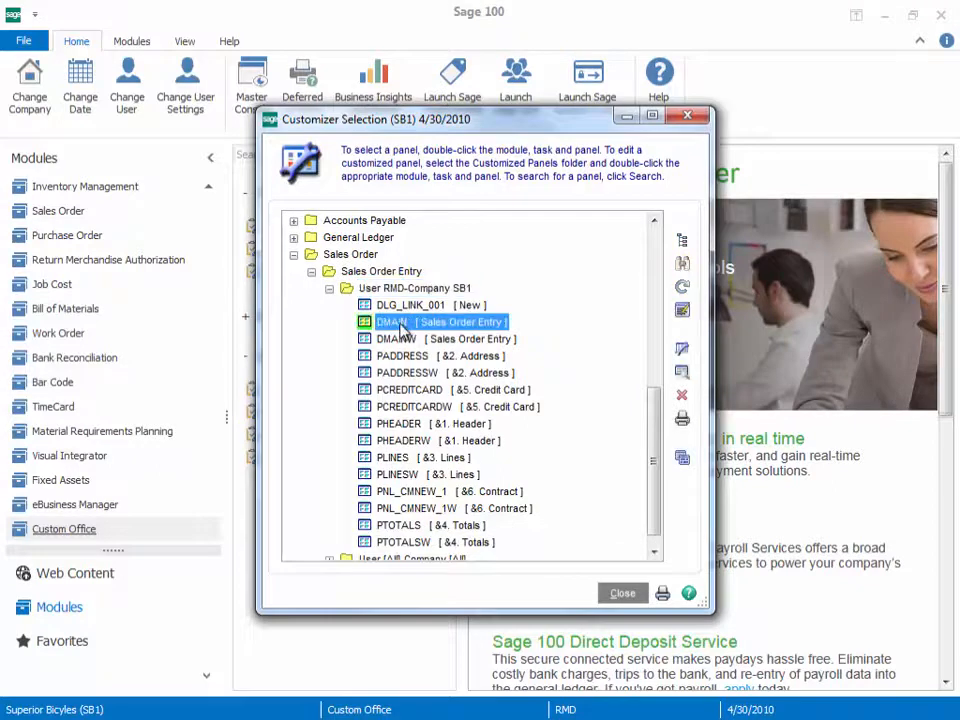
pyautogui.click(682, 349)
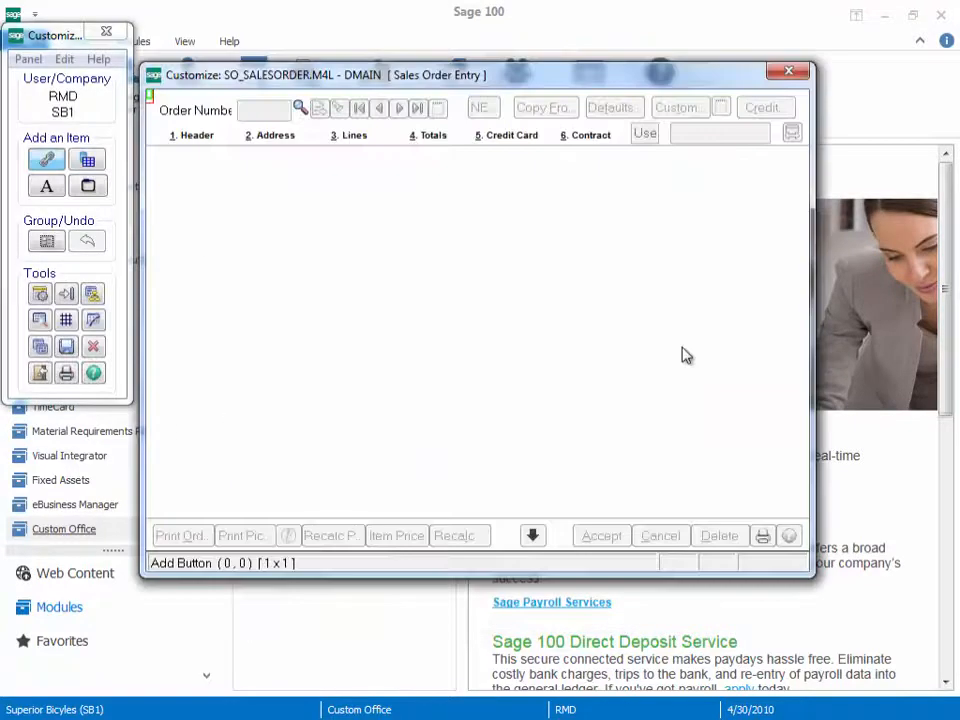
# Step: Compare the position and anchoring options of the NEW link and the Copy From button without changing them
pyautogui.click(481, 116)
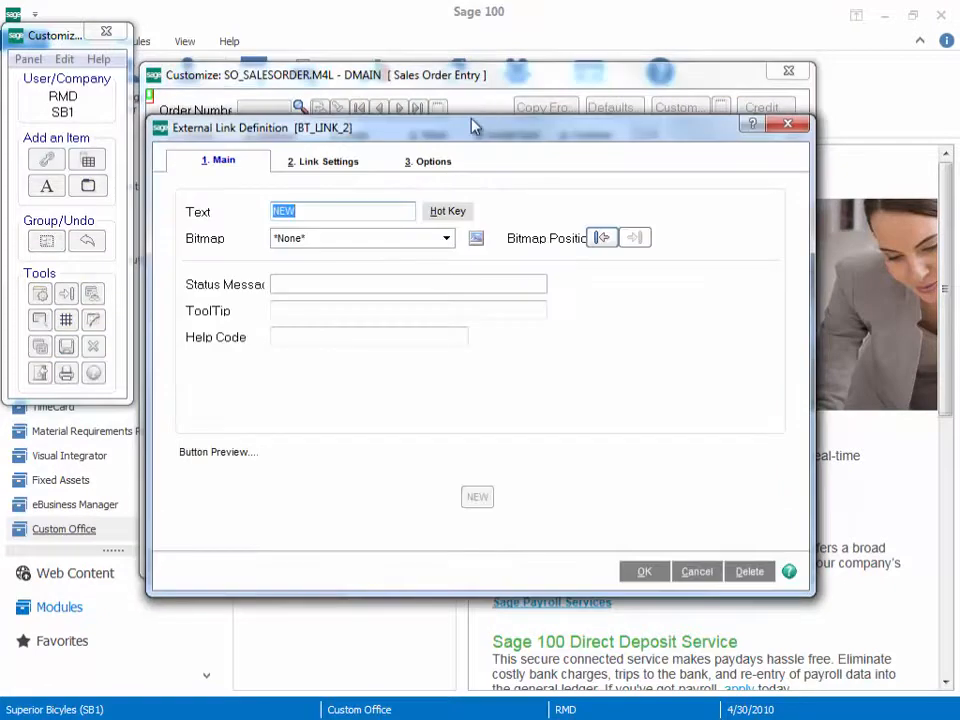
pyautogui.click(434, 163)
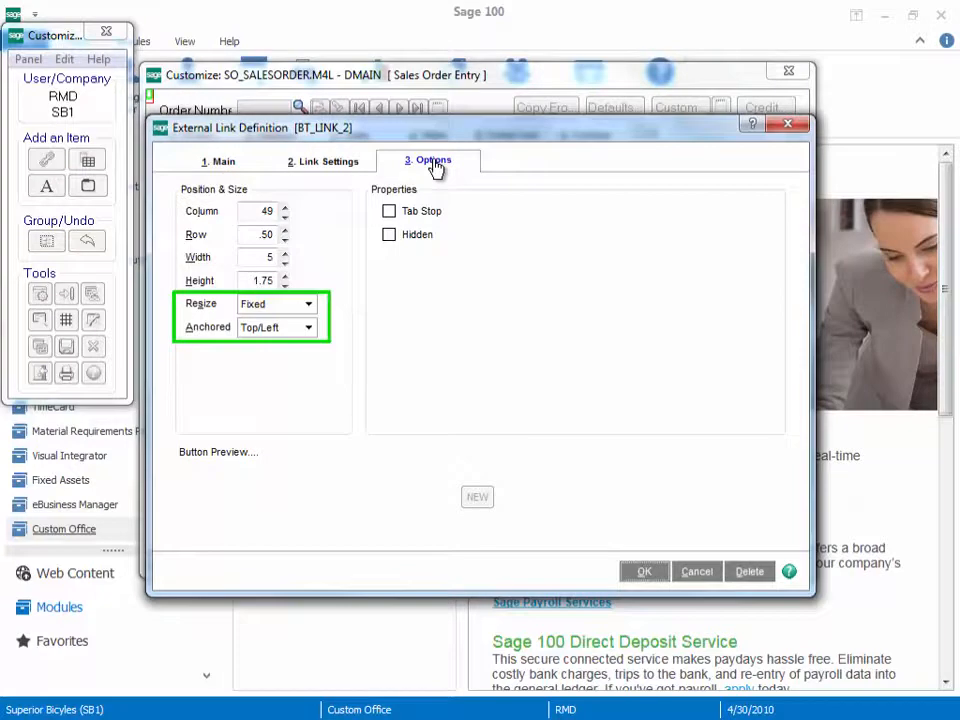
pyautogui.click(788, 123)
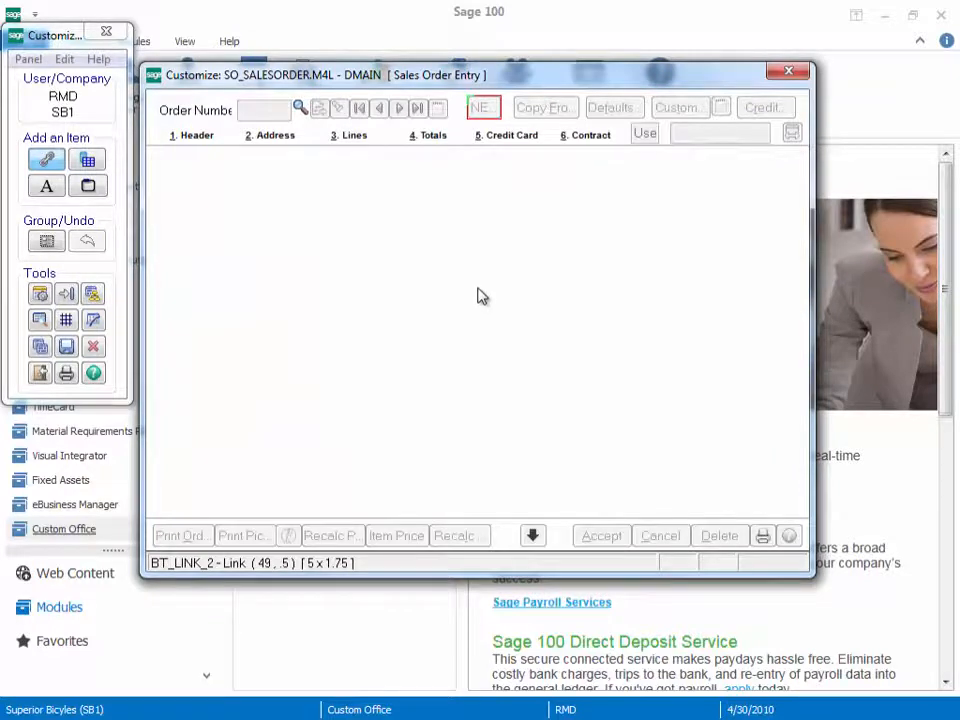
pyautogui.doubleClick(543, 109)
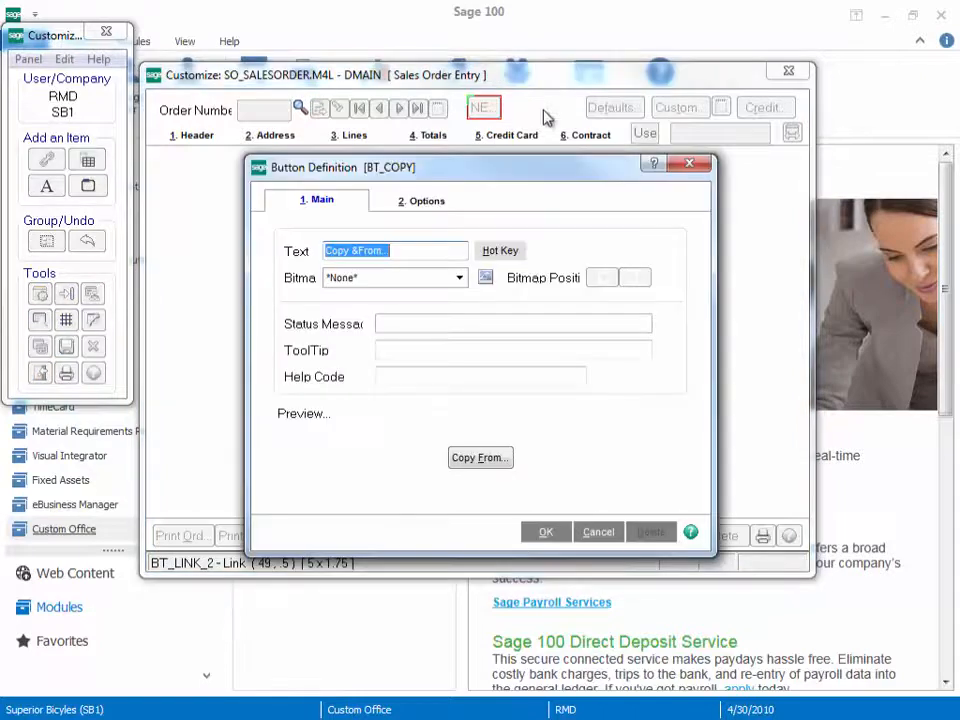
pyautogui.click(437, 211)
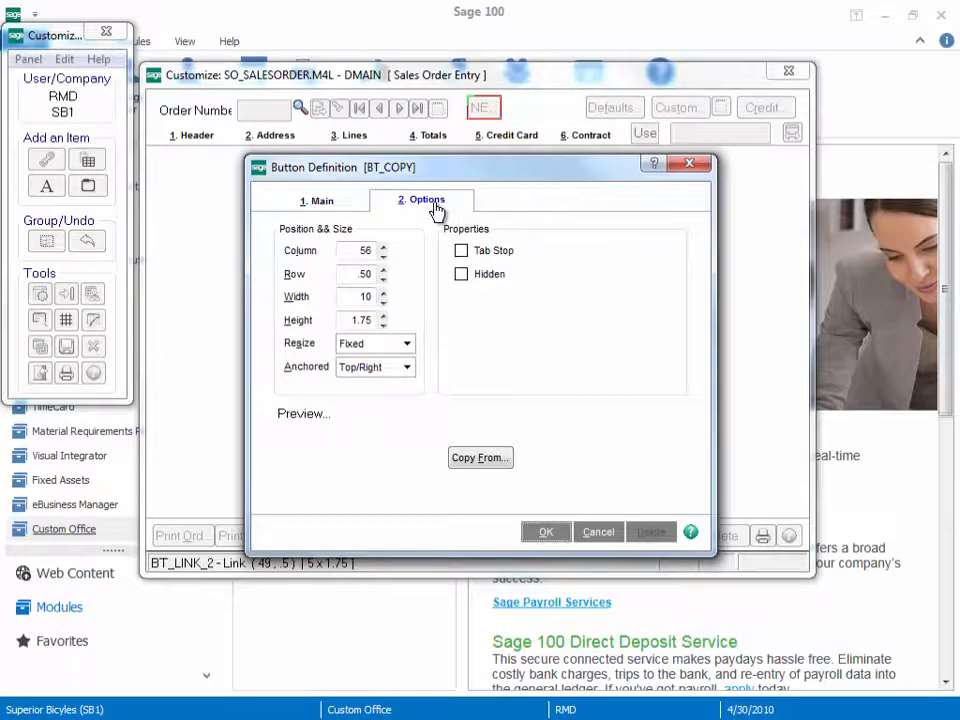
pyautogui.click(598, 531)
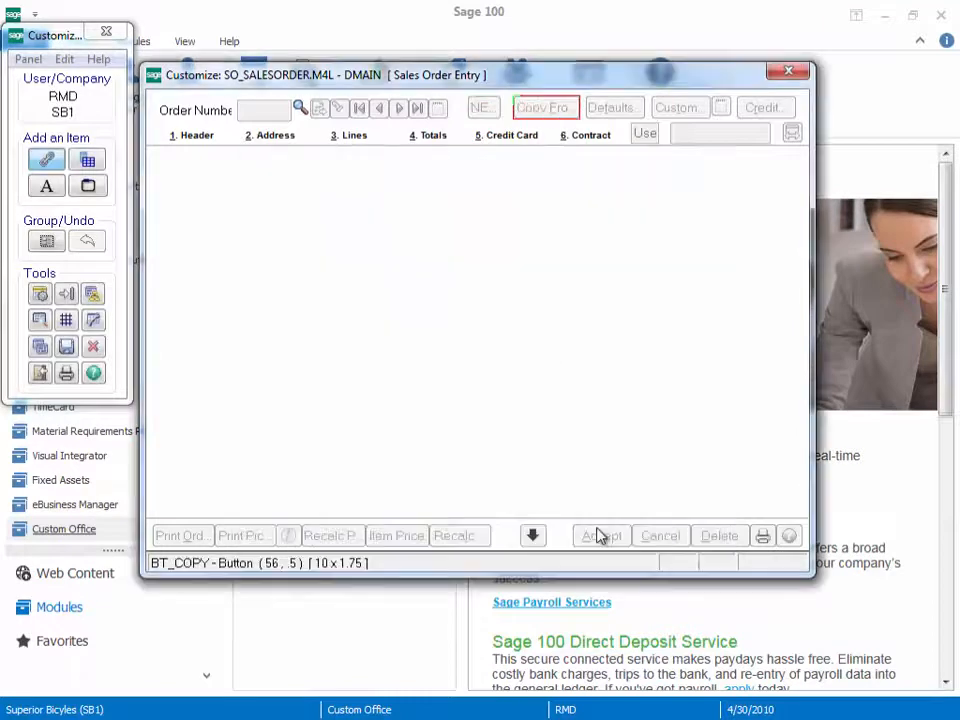
# Step: Set the NEW link's anchoring to Top/Right
pyautogui.doubleClick(481, 107)
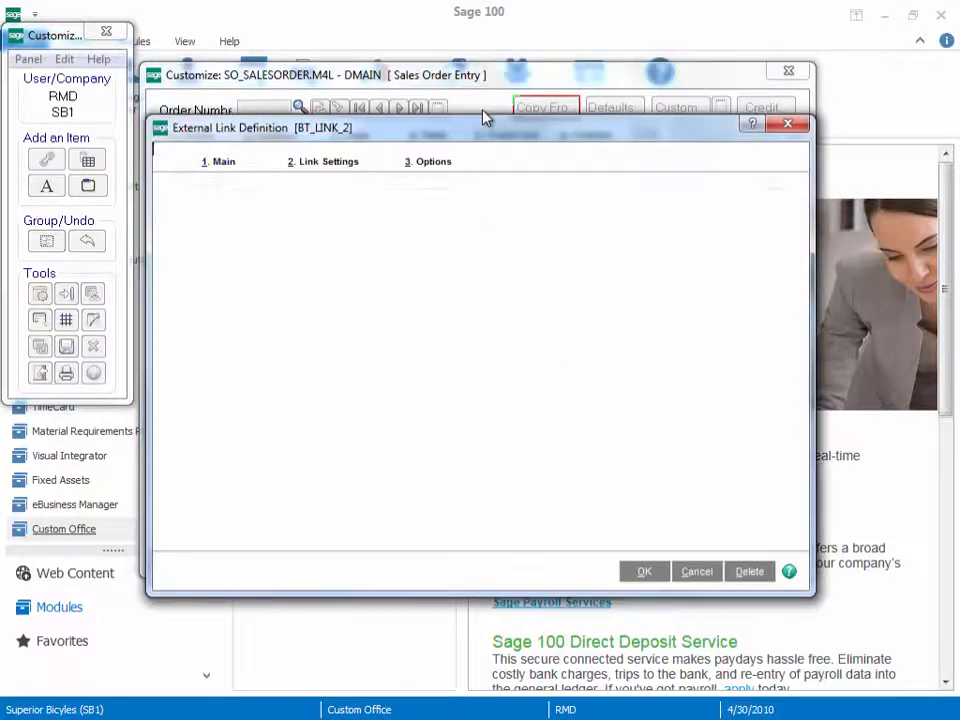
pyautogui.click(438, 165)
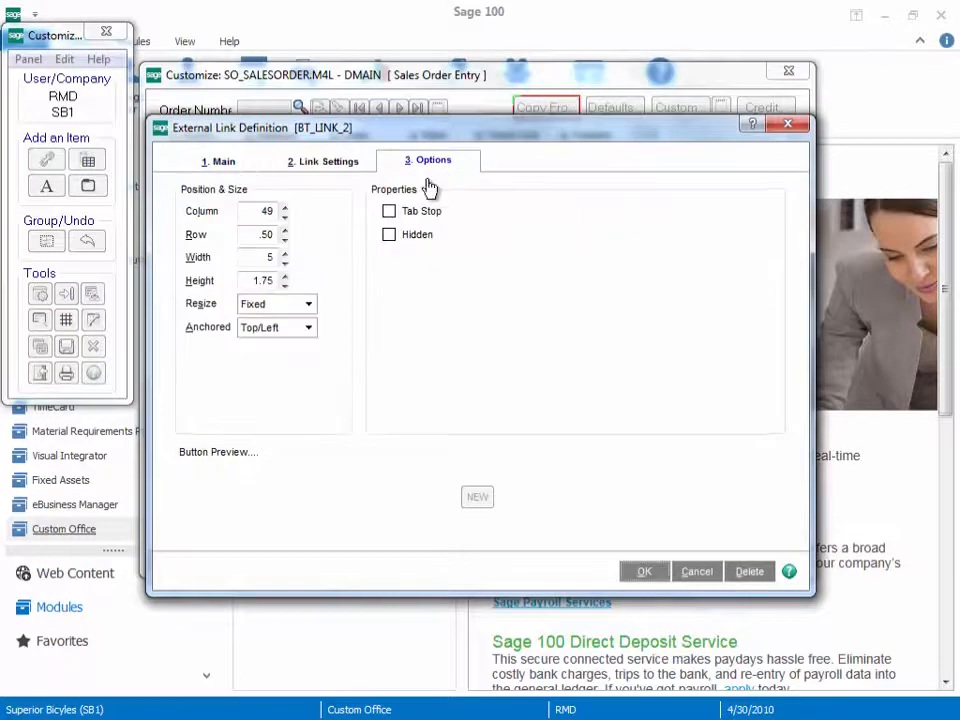
pyautogui.click(309, 328)
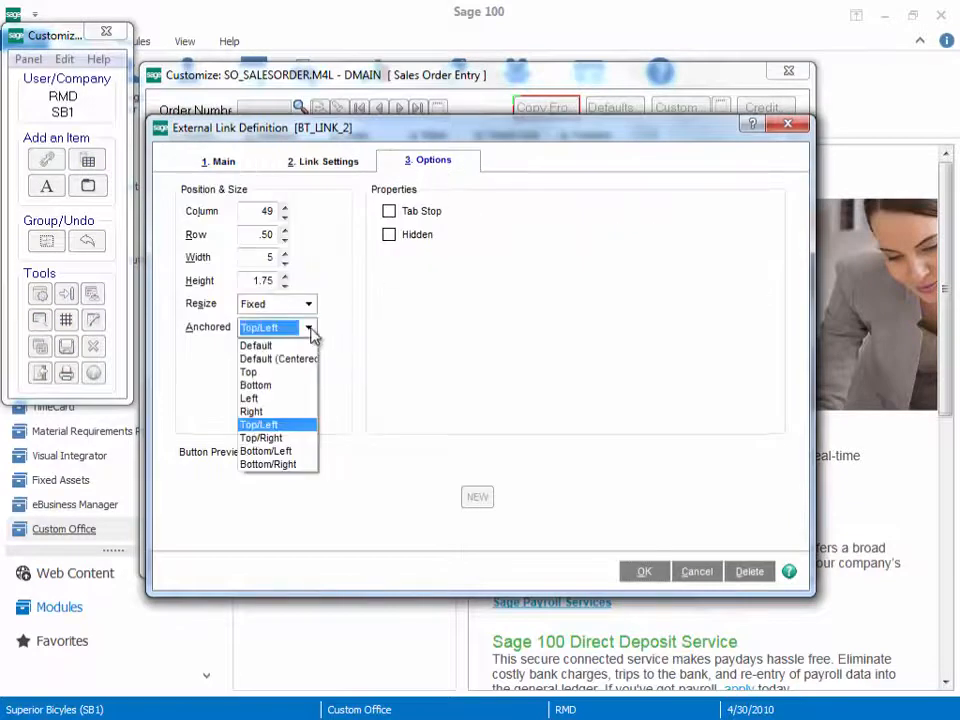
pyautogui.click(261, 438)
pyautogui.click(644, 571)
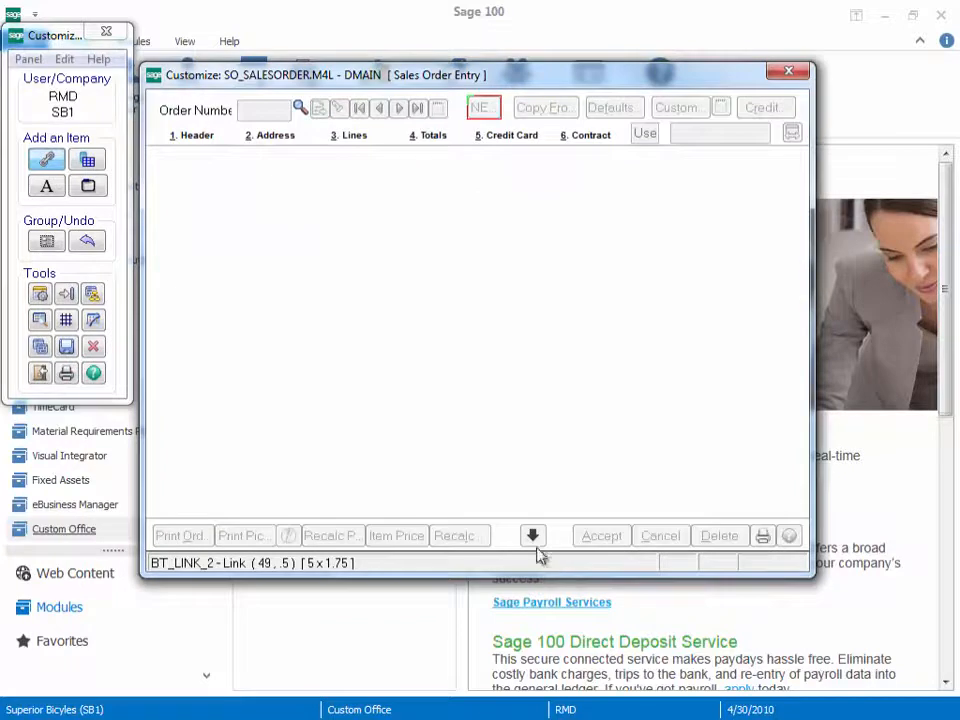
# Step: Check the position and anchoring options of the Accept button
pyautogui.doubleClick(593, 538)
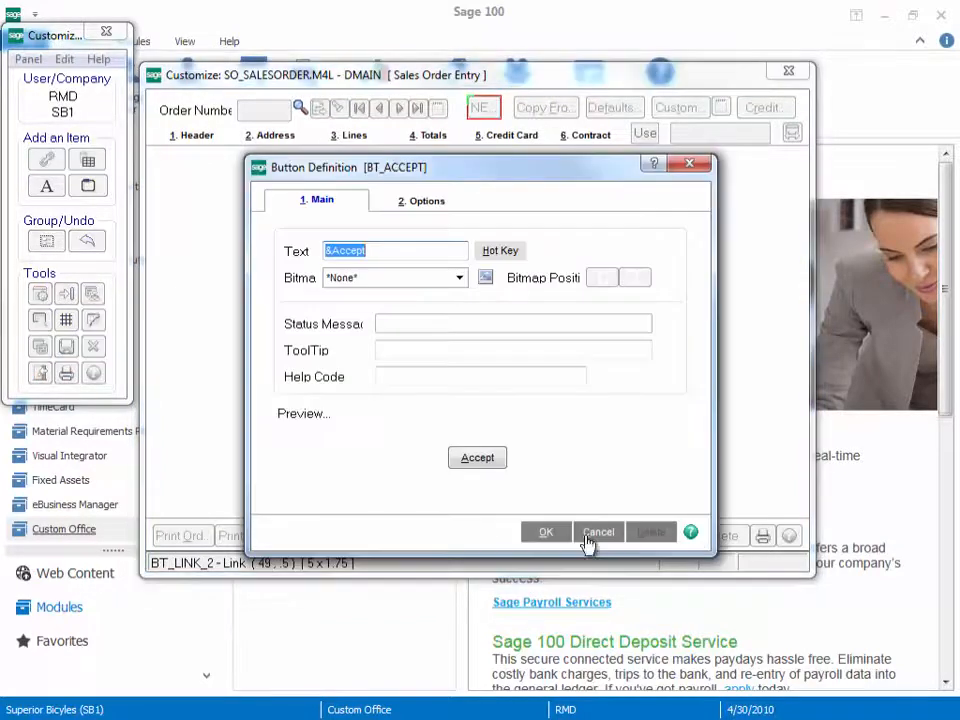
pyautogui.click(437, 206)
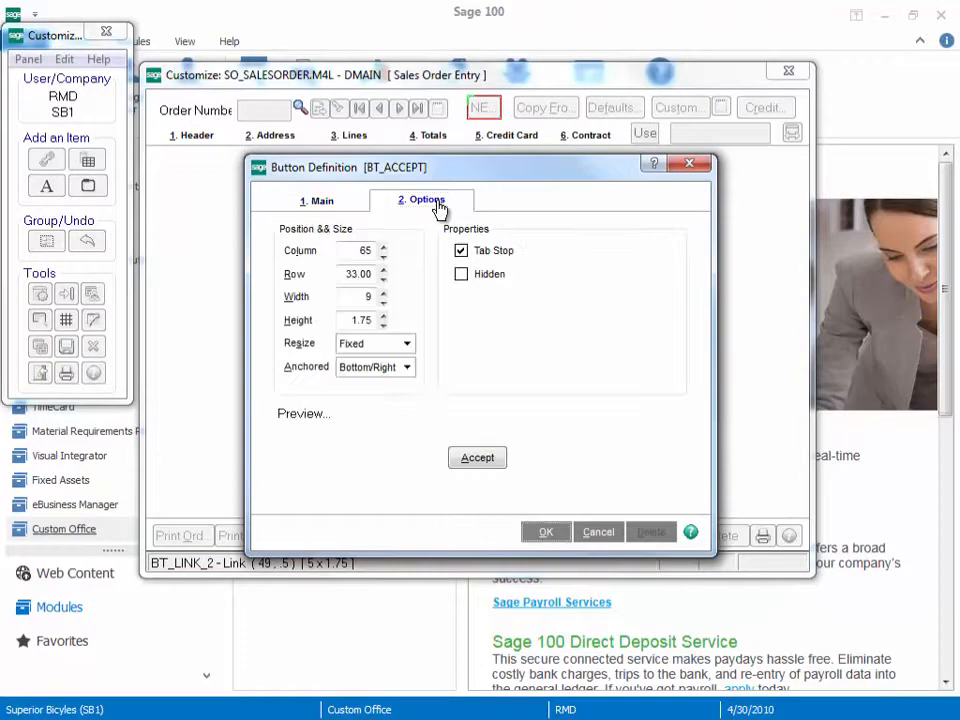
pyautogui.click(548, 536)
# Step: Set the anchoring of the down-arrow link beside the Accept button to Bottom/Right
pyautogui.doubleClick(540, 537)
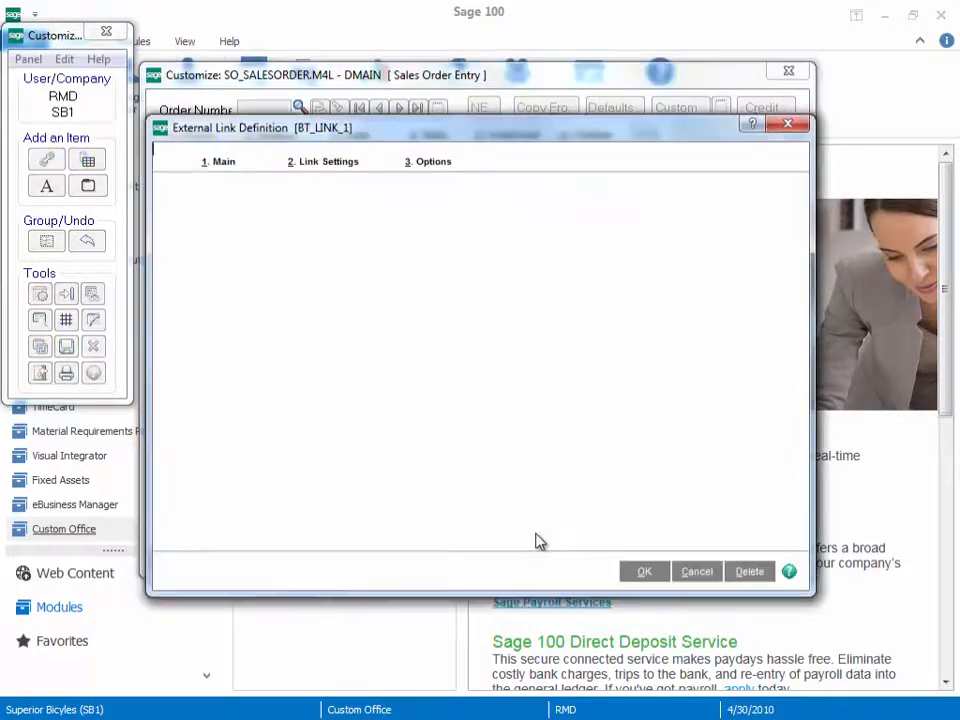
pyautogui.click(434, 164)
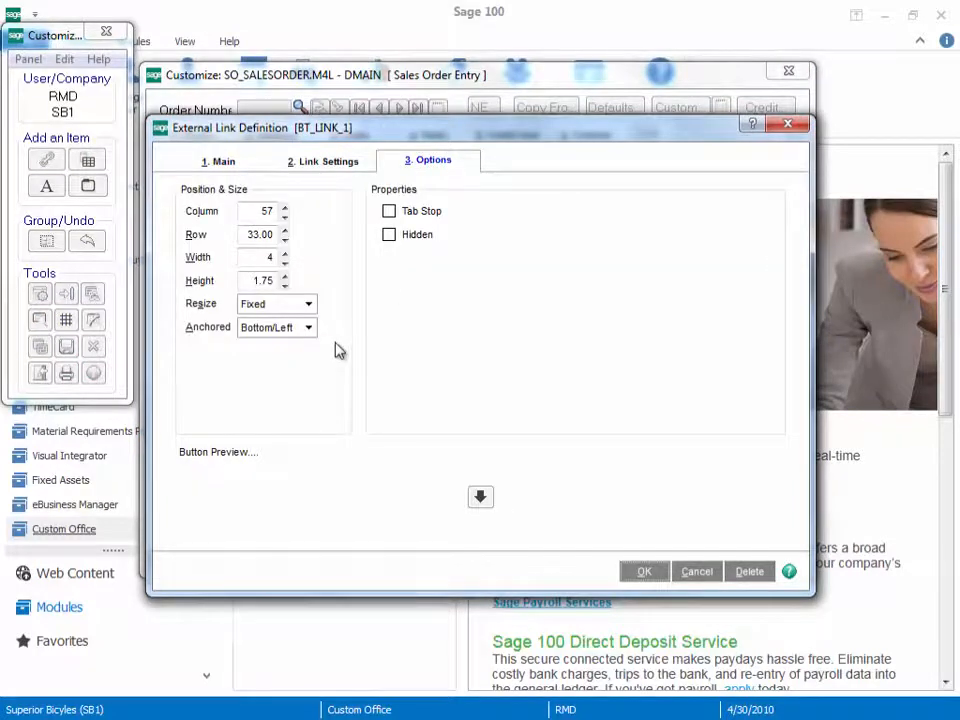
pyautogui.click(312, 328)
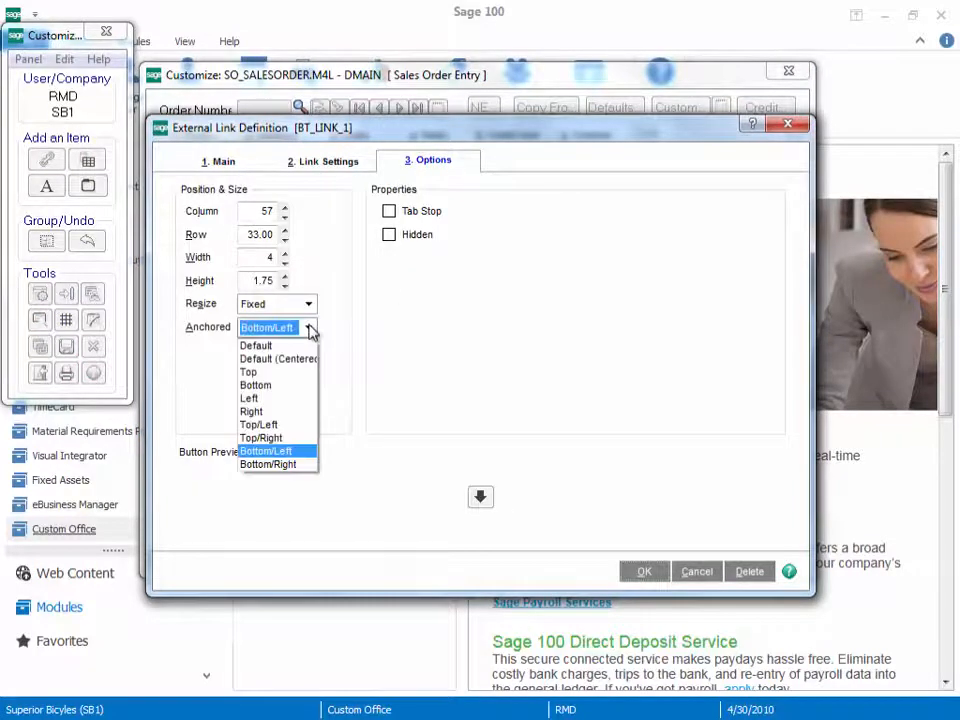
pyautogui.click(286, 465)
pyautogui.click(645, 571)
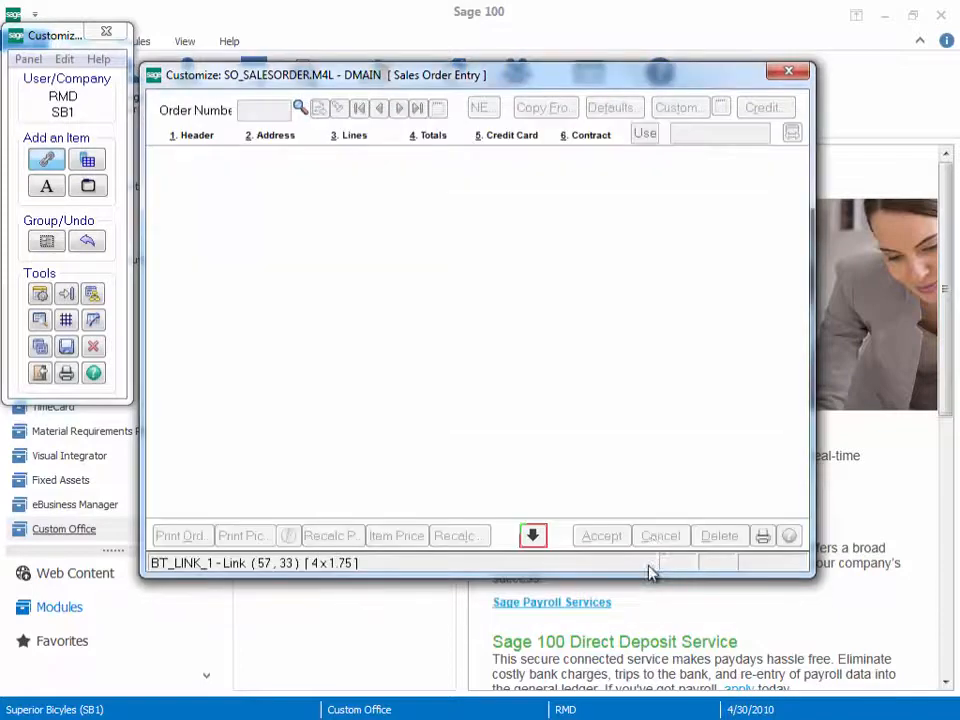
# Step: Save the customized DMAIN panel, exit the customizer and close Customizer Selection
pyautogui.click(67, 347)
pyautogui.click(463, 286)
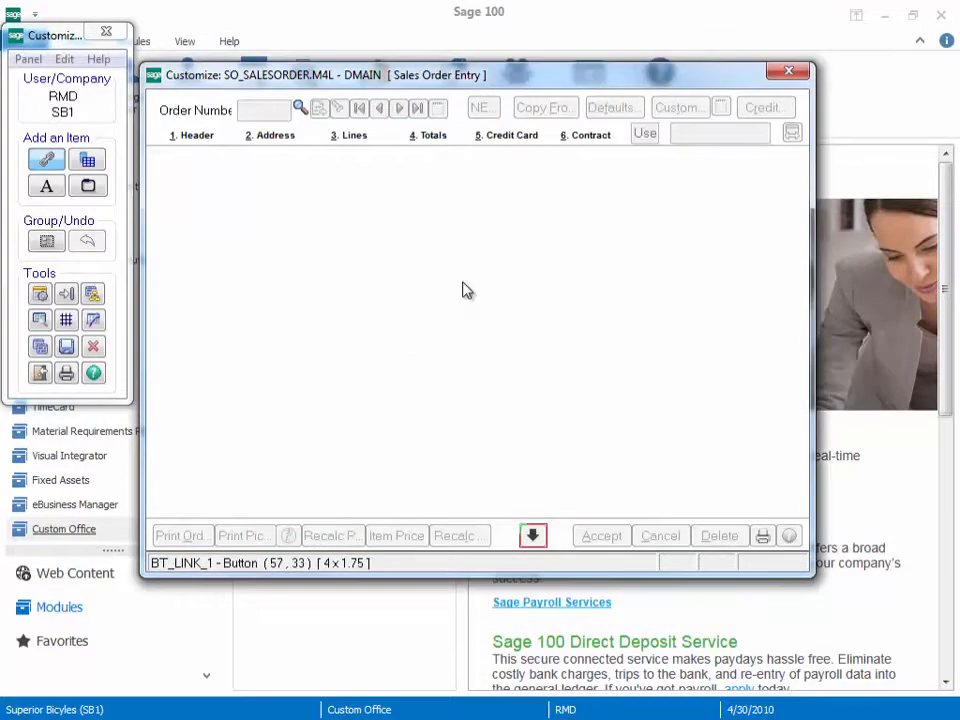
pyautogui.click(40, 373)
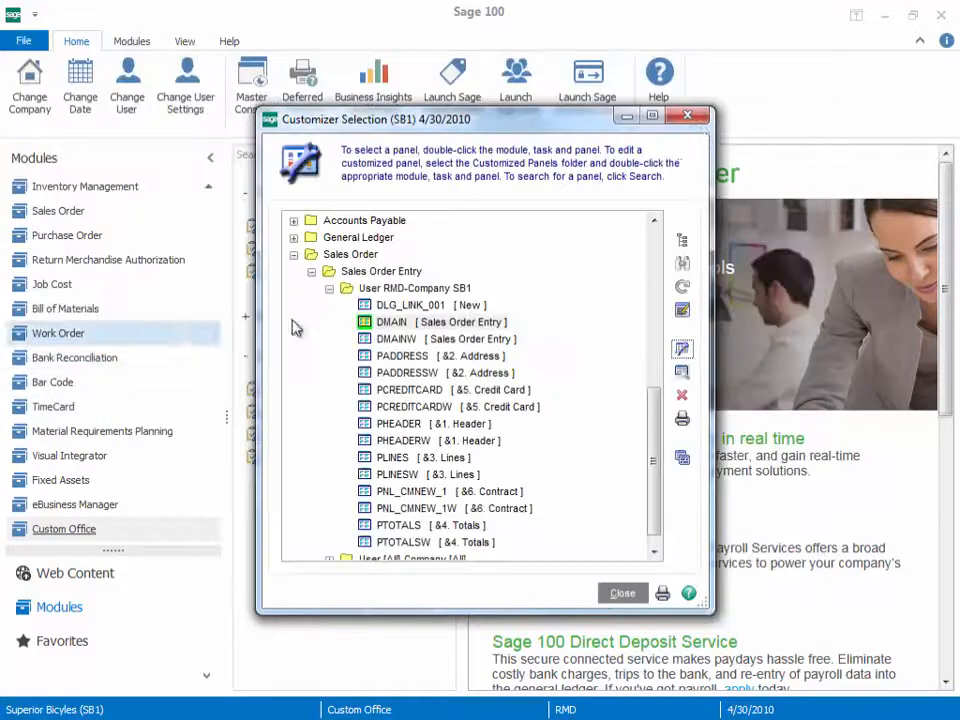
pyautogui.click(698, 124)
# Step: Update the customized panels to the current level for all modules, companies and users, with report printing turned off
pyautogui.click(330, 410)
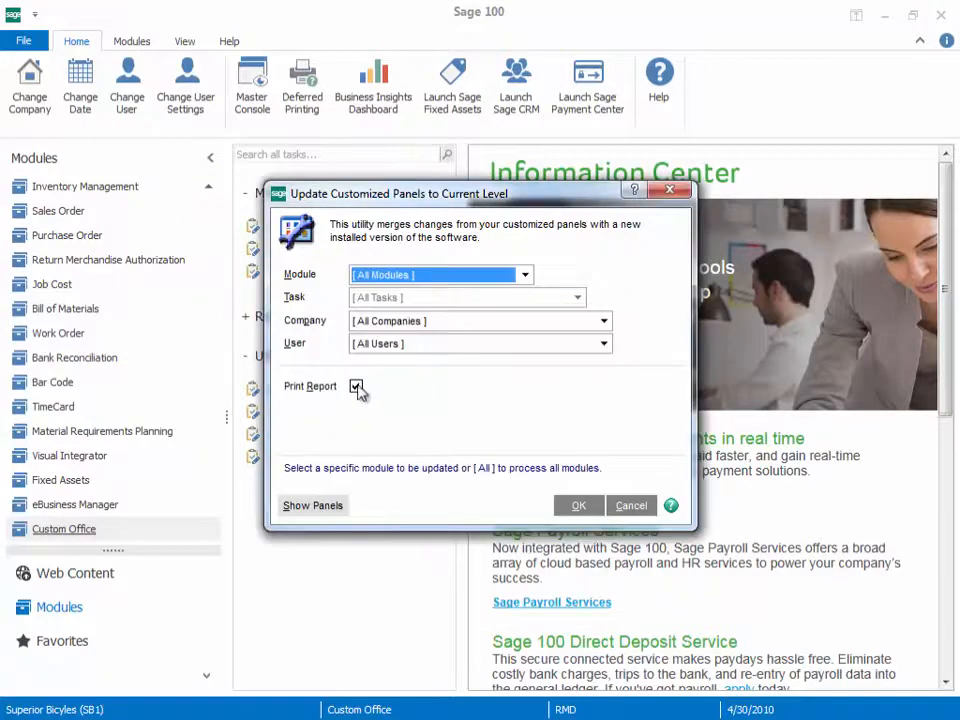
pyautogui.click(356, 388)
pyautogui.click(579, 505)
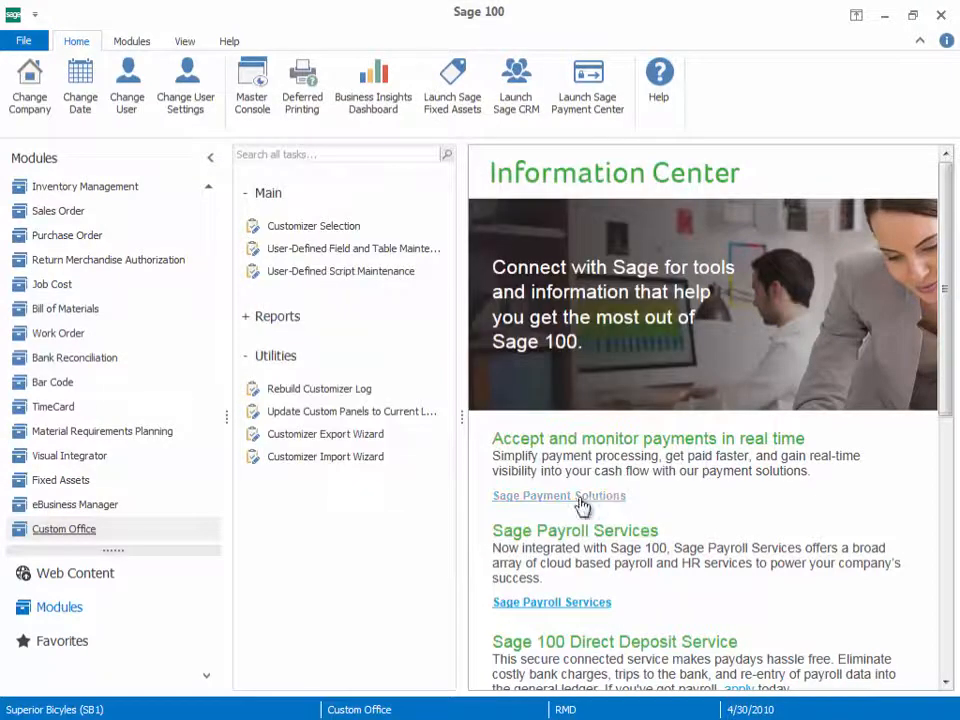
# Step: Reopen Sales Order Entry from the Sales Order module and load the last order
pyautogui.click(90, 217)
pyautogui.click(281, 240)
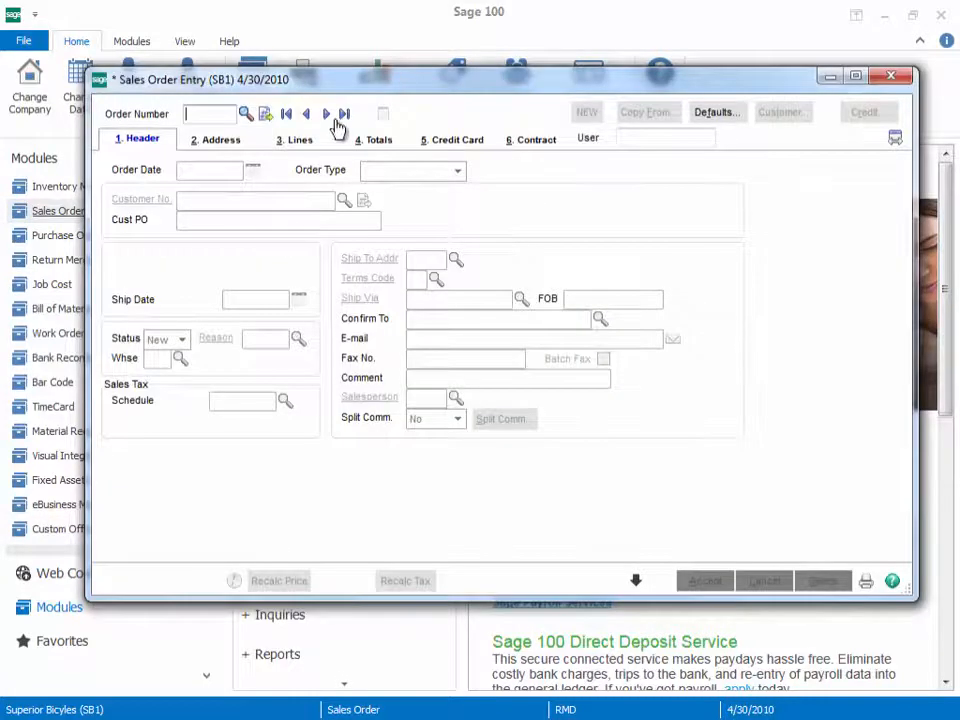
pyautogui.click(343, 114)
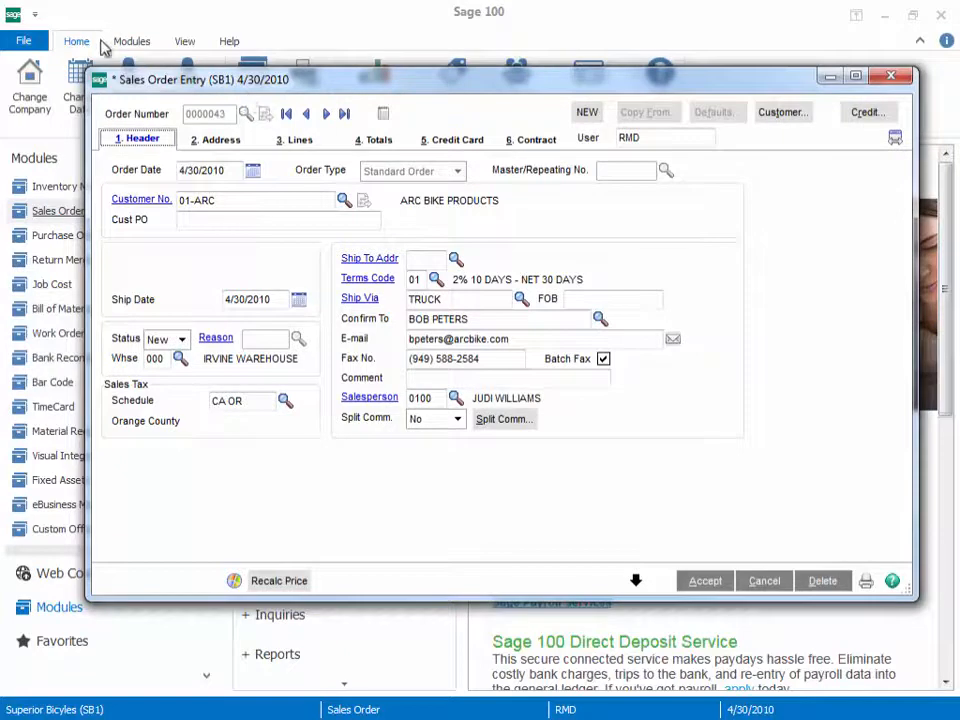
# Step: Move and enlarge the Sales Order Entry window to check how the NEW and down-arrow links follow the resizing
pyautogui.moveTo(917, 598); pyautogui.dragTo(926, 610)
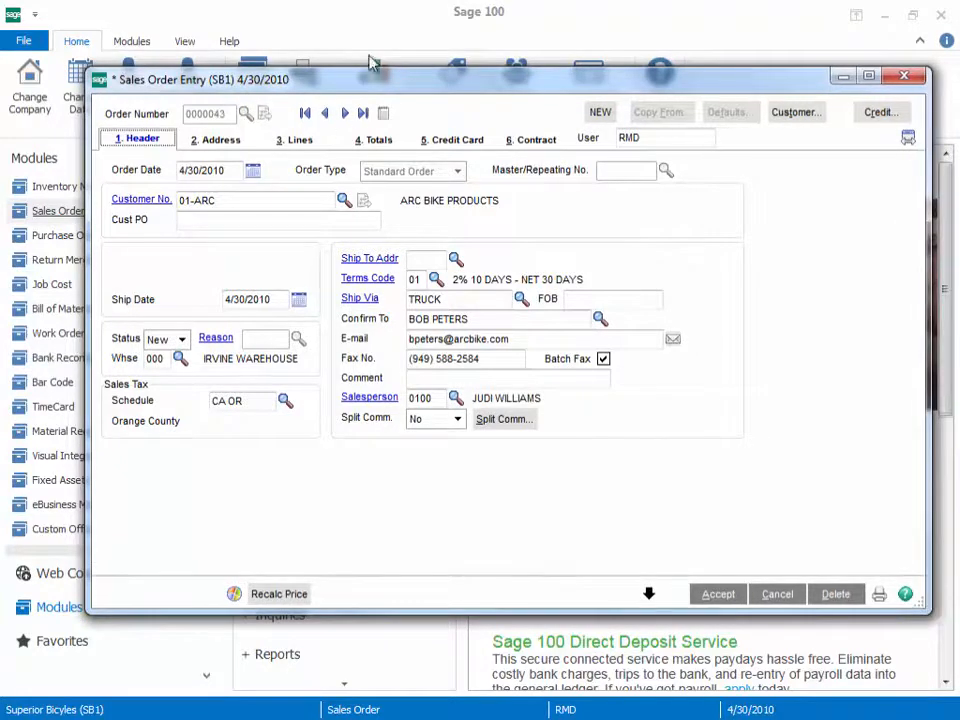
pyautogui.moveTo(368, 90); pyautogui.dragTo(307, 58)
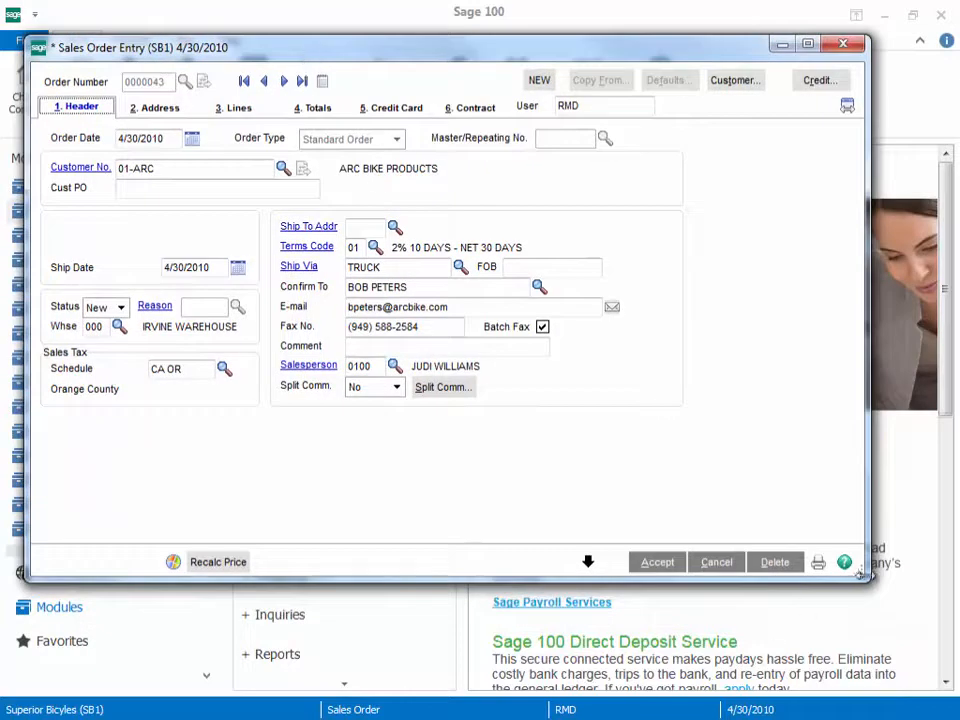
pyautogui.moveTo(870, 582); pyautogui.dragTo(908, 588)
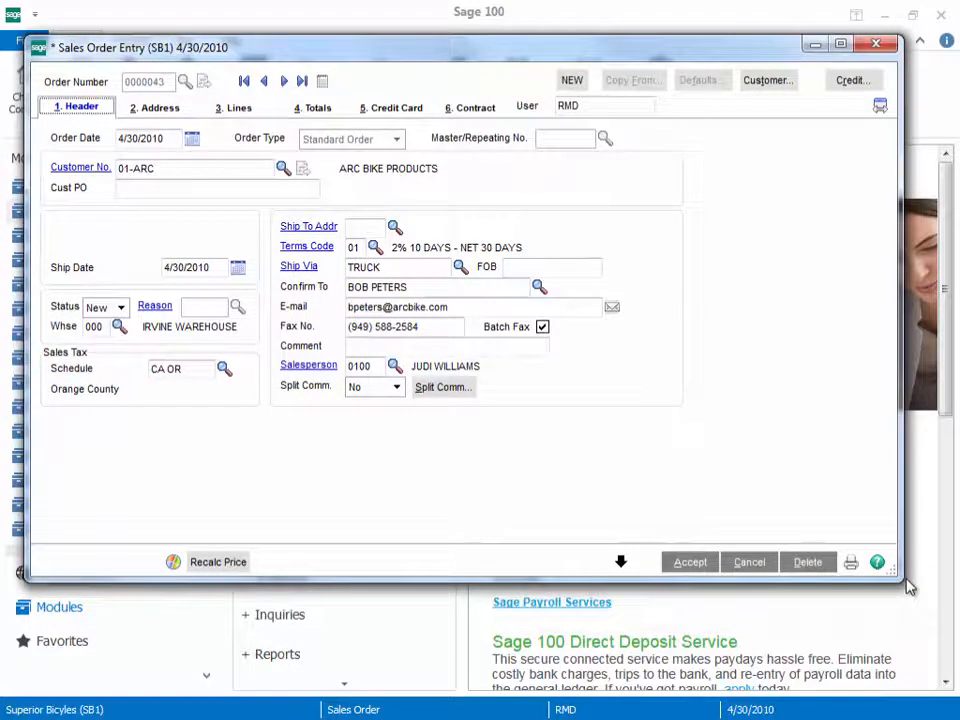
# Step: Narrow the Sales Order Entry window to check the links' movement, and view the dialog opened by the NEW link
pyautogui.moveTo(908, 588); pyautogui.dragTo(778, 576)
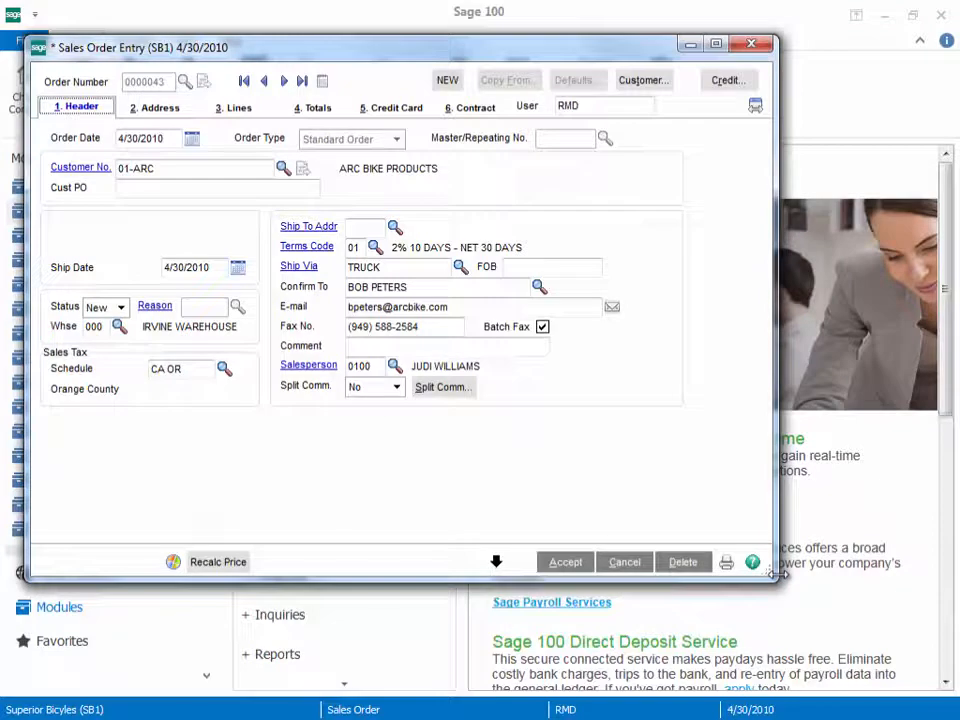
pyautogui.click(459, 88)
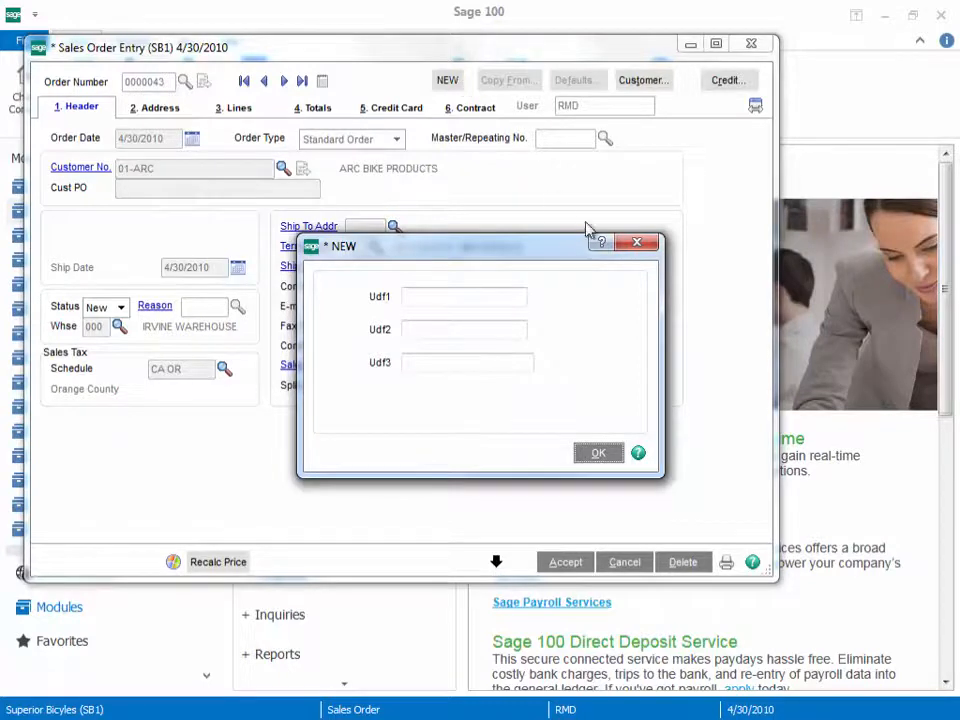
pyautogui.click(634, 247)
# Step: Open the Customizer from Sales Order Entry to modify the existing customized panel for company SB1
pyautogui.rightClick(628, 246)
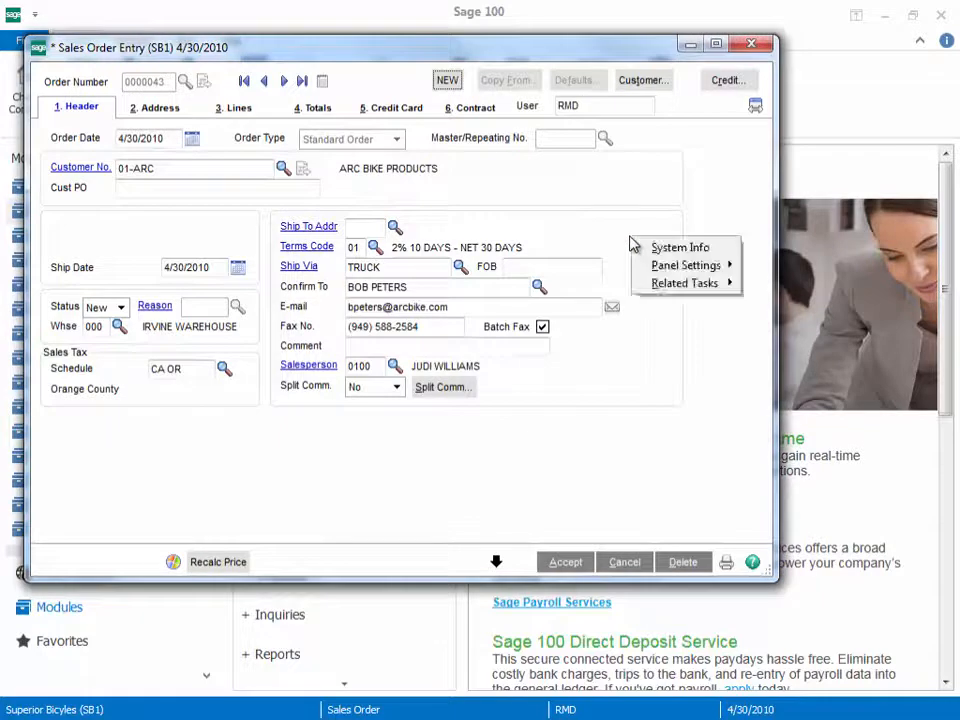
pyautogui.moveTo(645, 266)
pyautogui.click(790, 266)
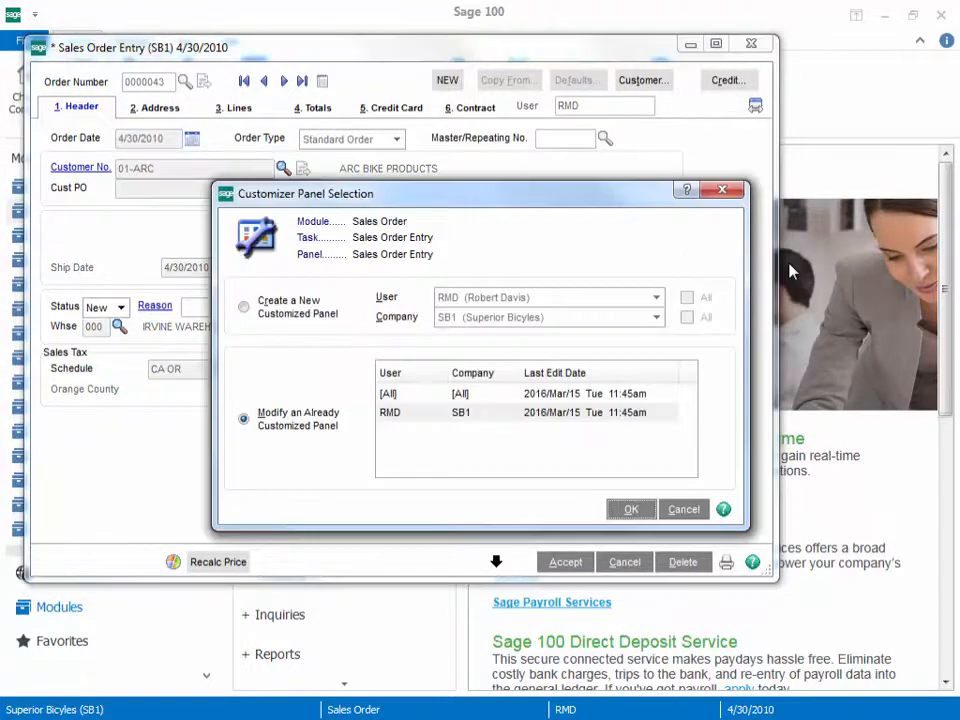
pyautogui.click(453, 420)
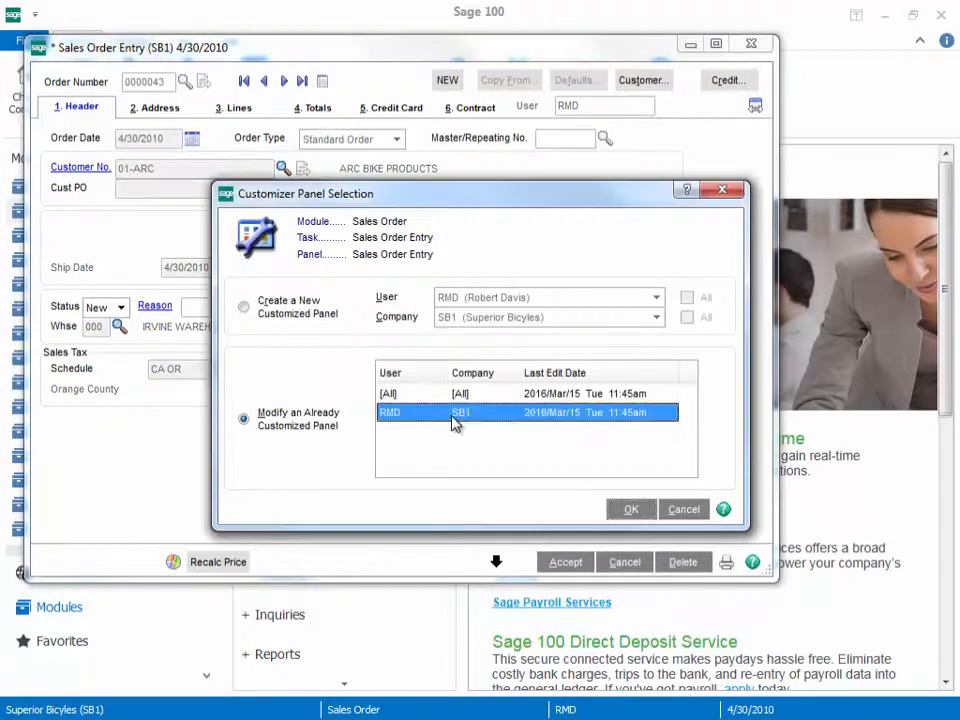
pyautogui.click(636, 514)
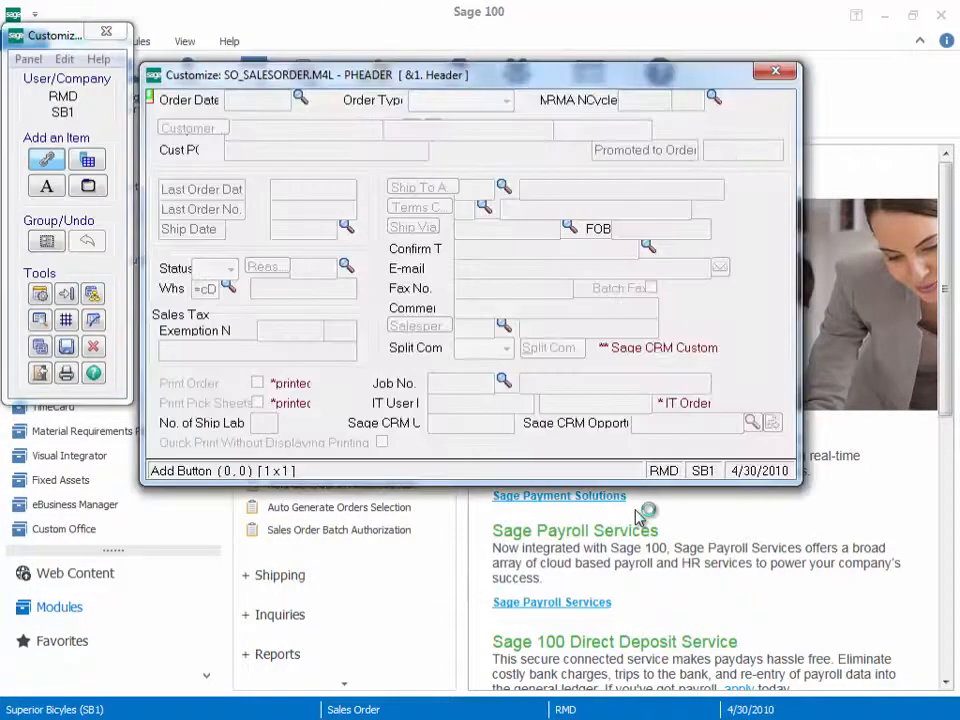
# Step: Go to the DLG_LINK_001 panel through the Panel Map
pyautogui.click(92, 296)
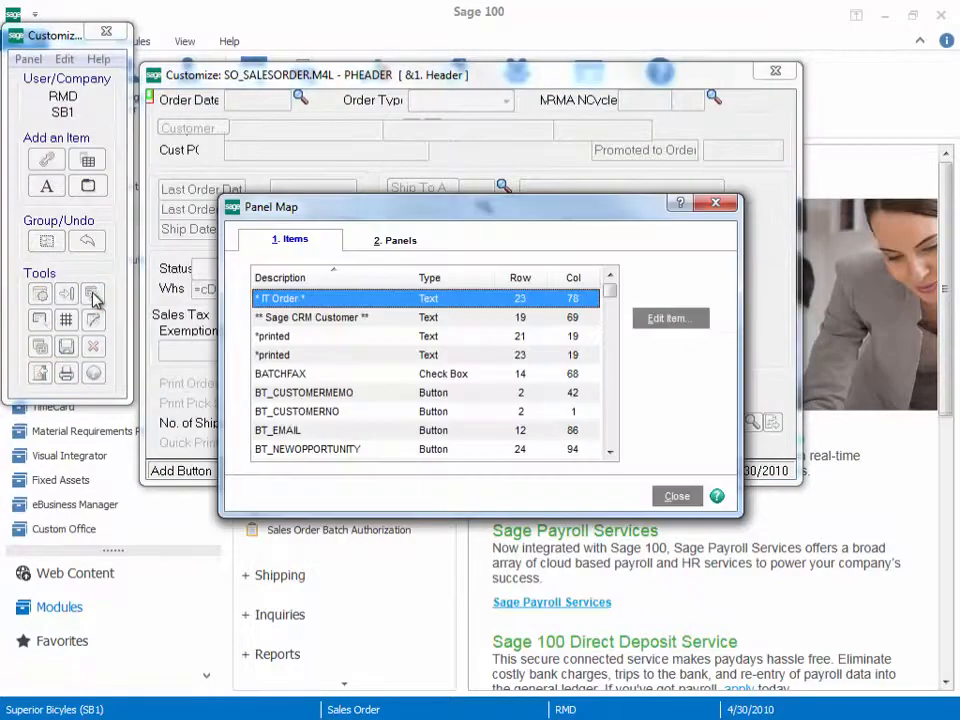
pyautogui.click(397, 242)
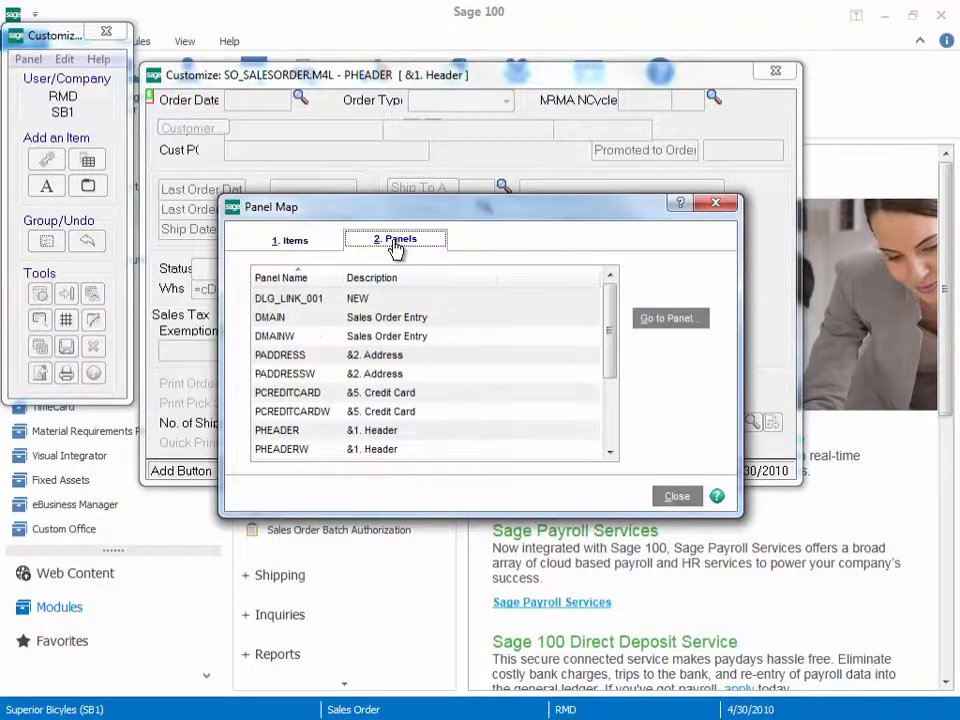
pyautogui.click(277, 302)
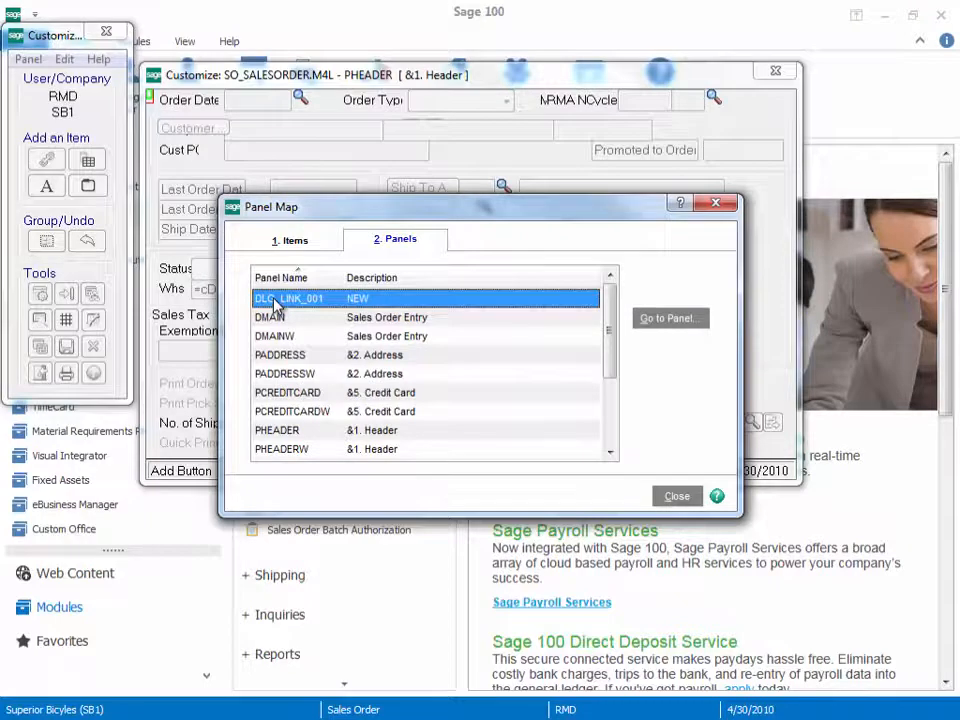
pyautogui.click(649, 322)
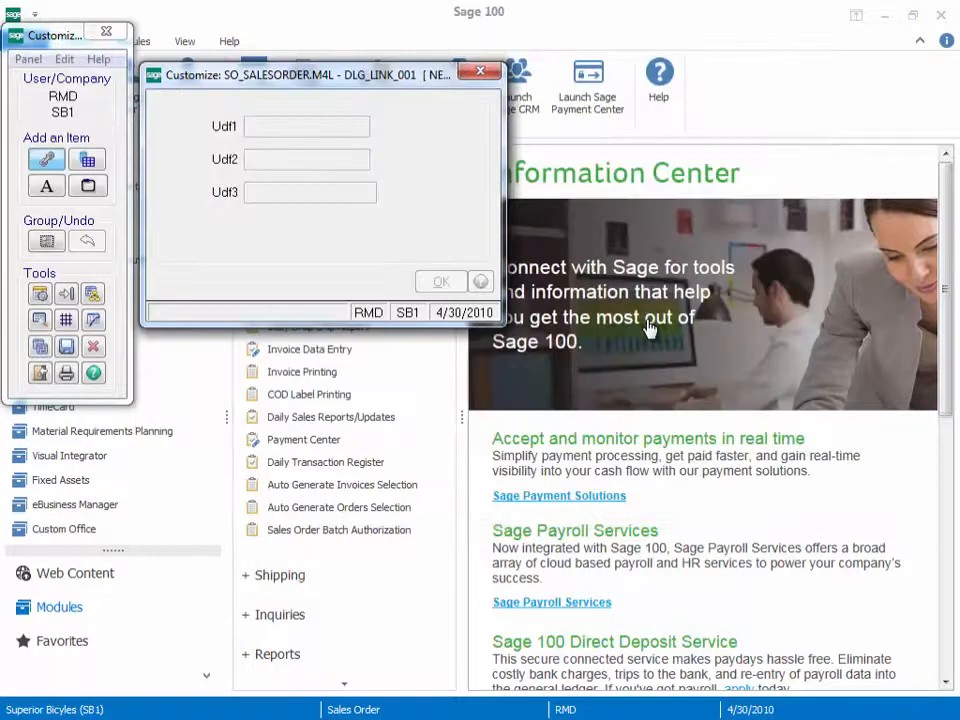
# Step: Set the sizing of the NEW dialog panel to Resizable in its panel header definition
pyautogui.click(40, 295)
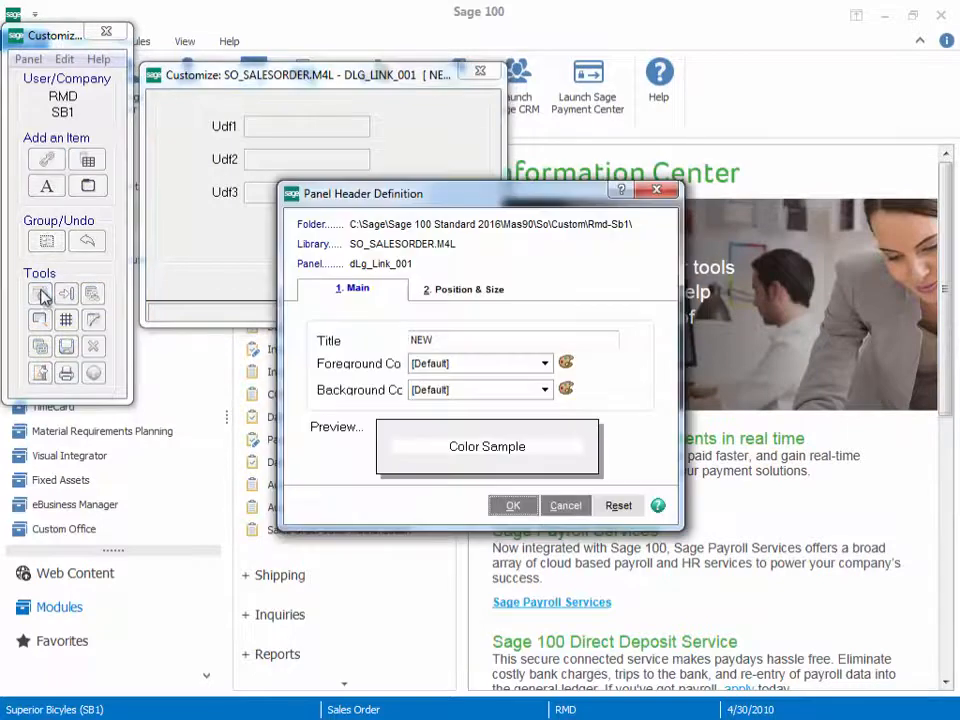
pyautogui.click(470, 295)
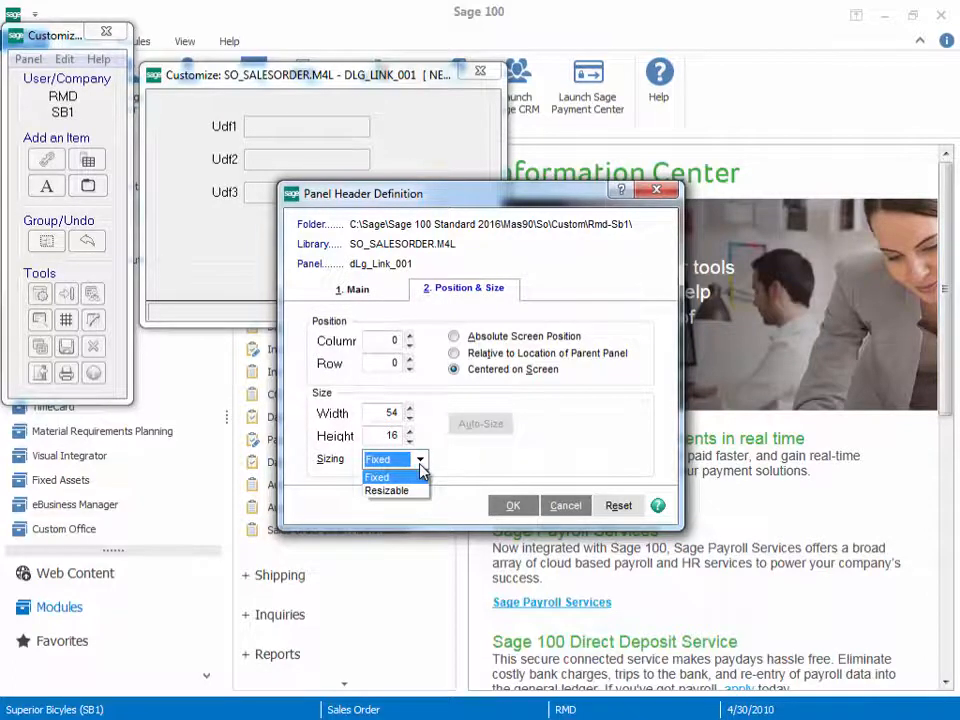
pyautogui.click(392, 490)
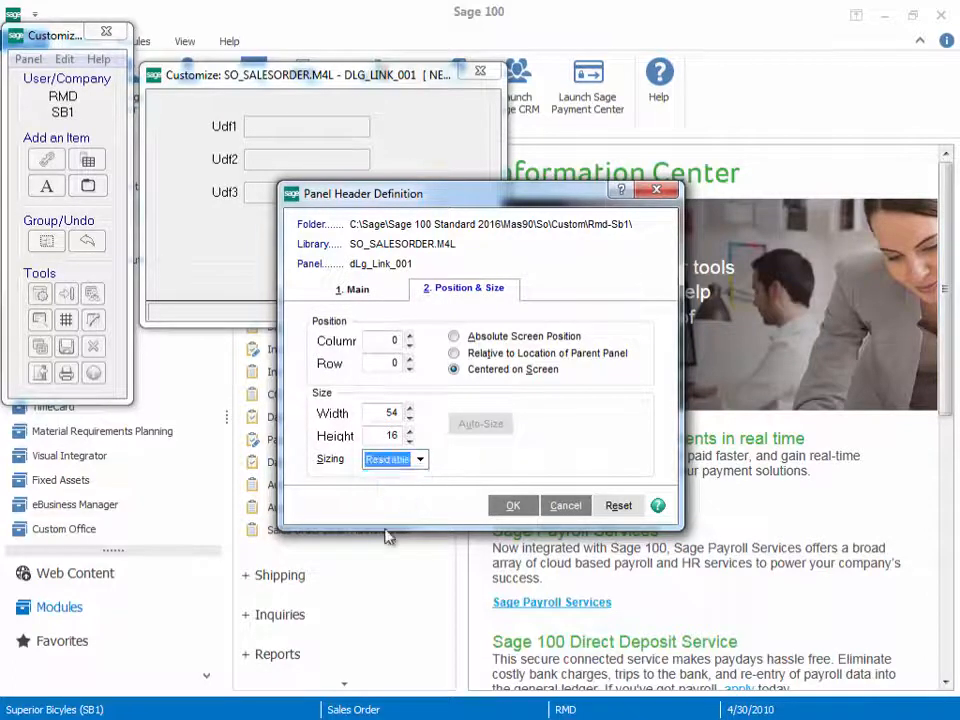
pyautogui.click(512, 505)
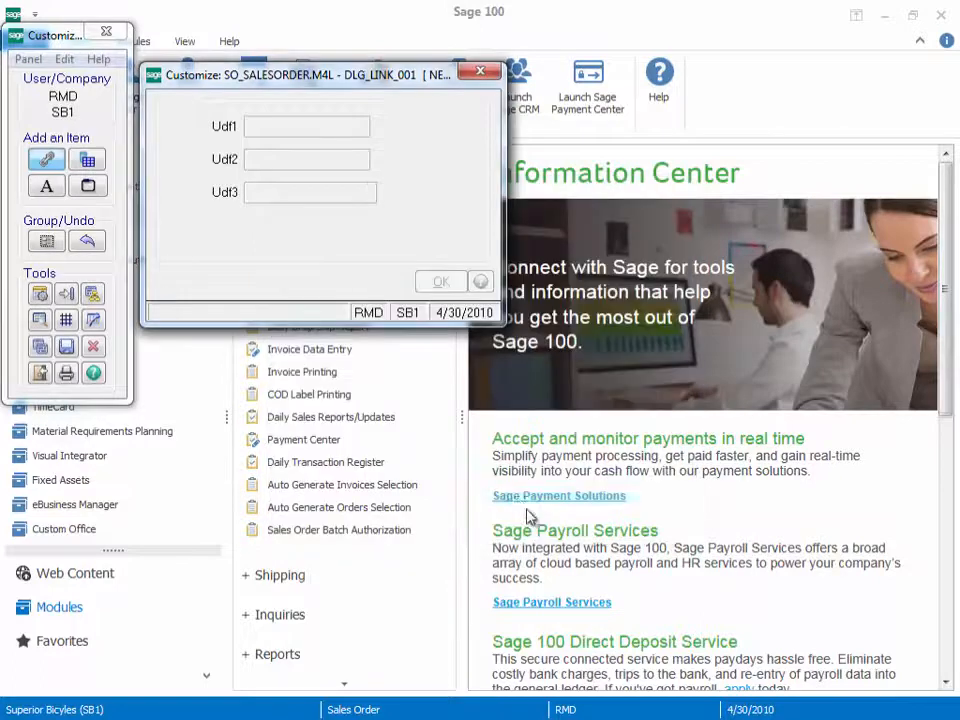
# Step: Save the customized DLG_LINK_001 panel and exit the customizer
pyautogui.click(66, 346)
pyautogui.click(480, 281)
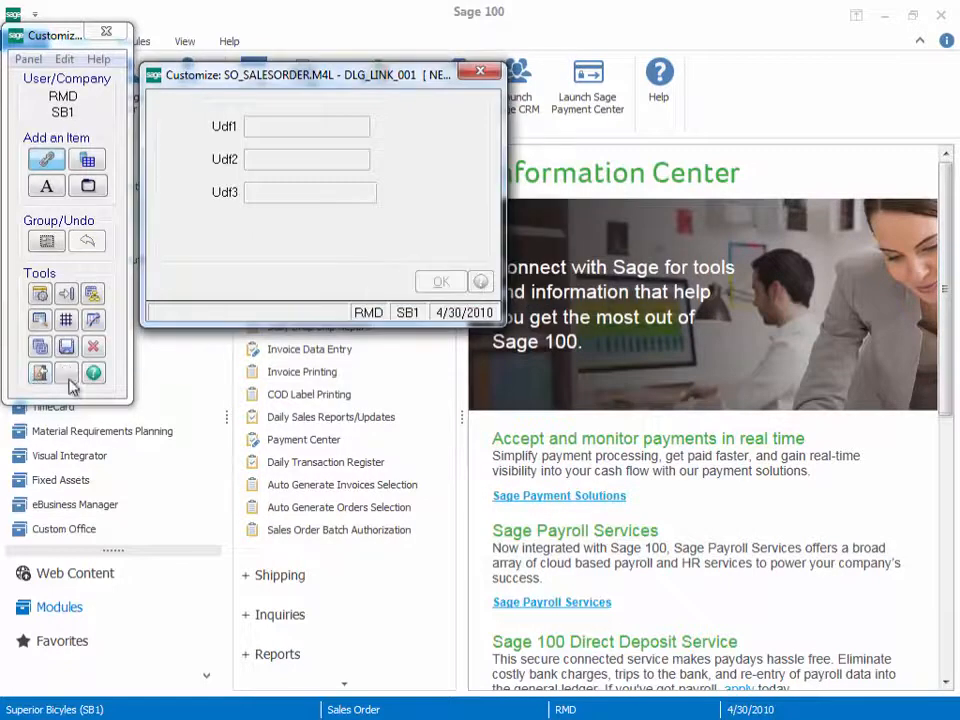
pyautogui.click(39, 375)
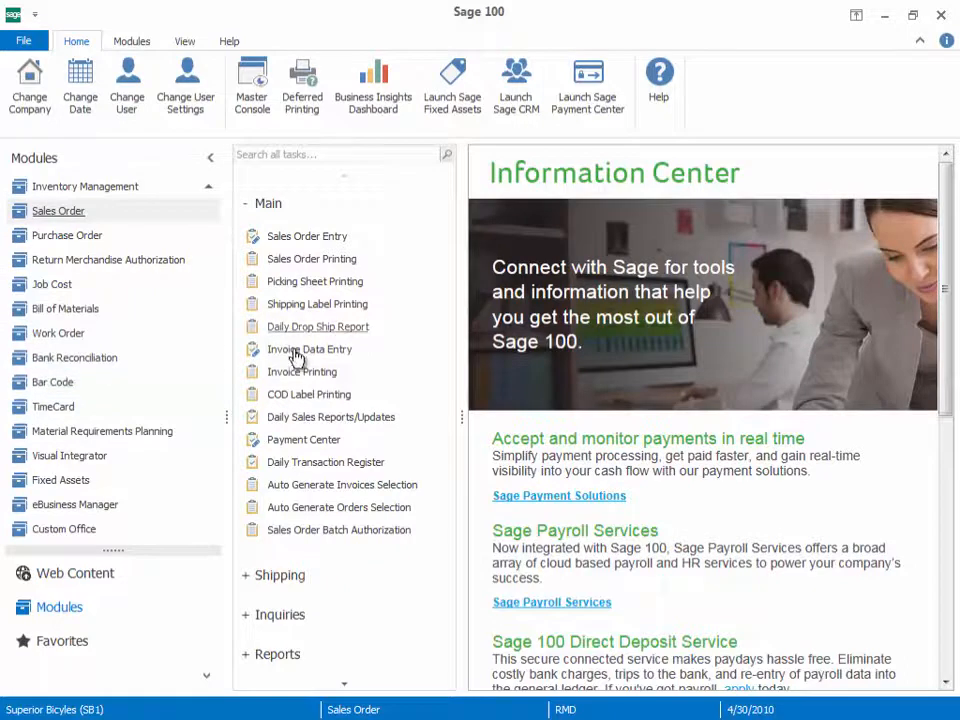
# Step: Run the Custom Office update of customized panels to the current level for all modules, companies and users, without printing a report
pyautogui.click(87, 530)
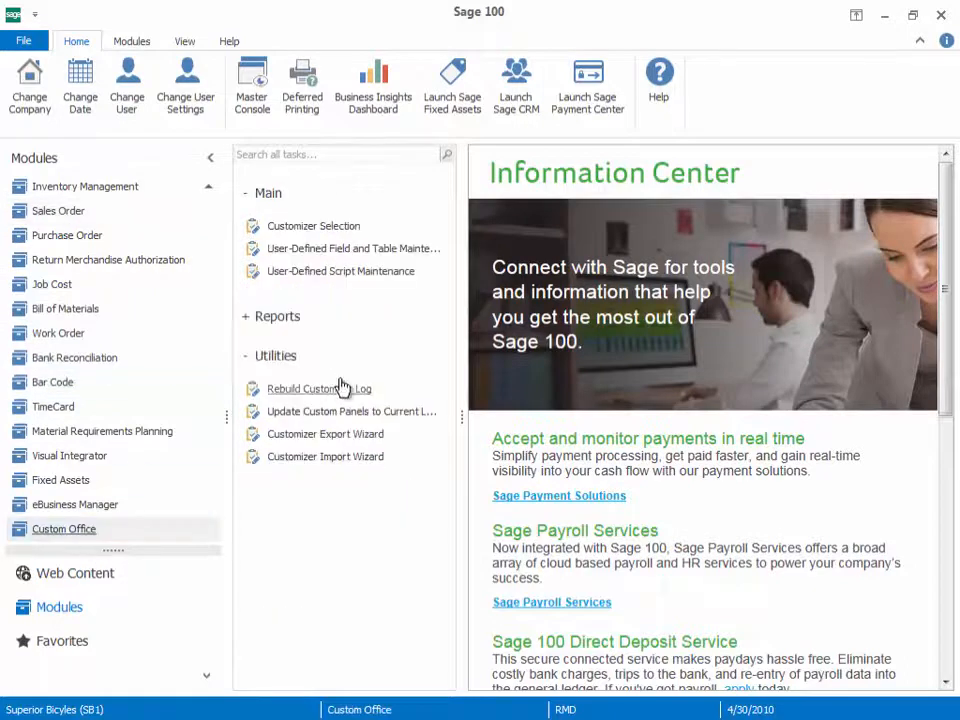
pyautogui.click(332, 414)
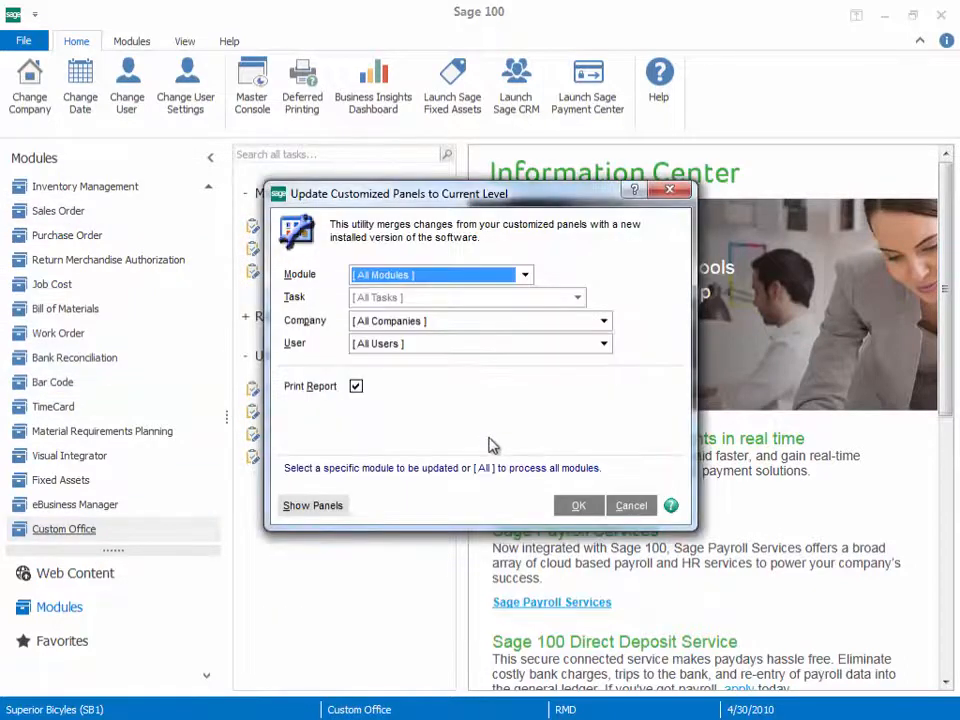
pyautogui.click(356, 386)
pyautogui.click(583, 512)
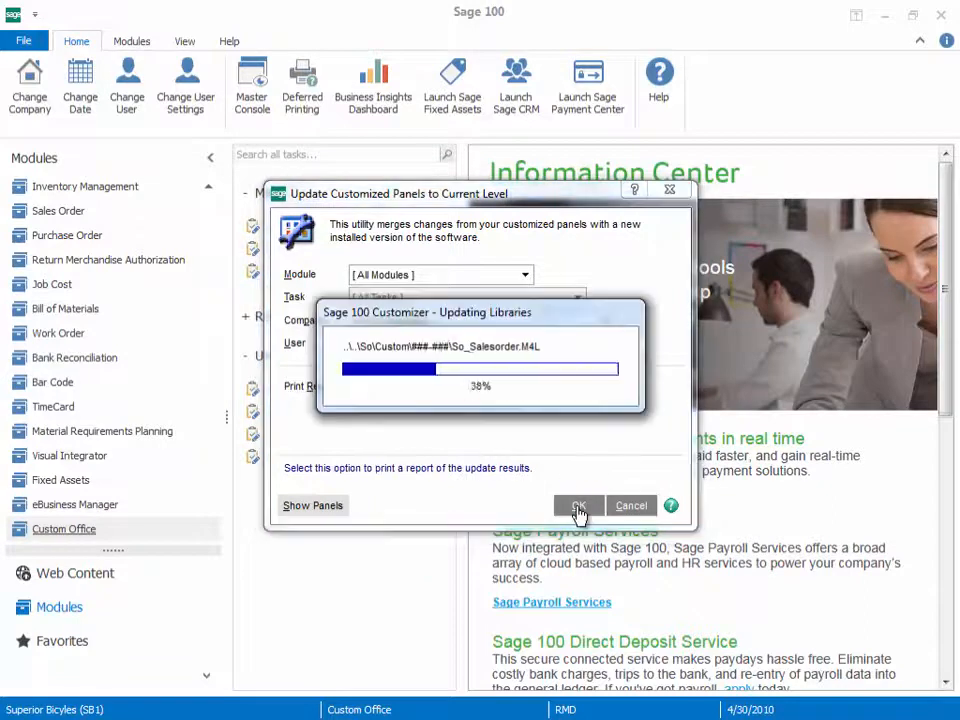
# Step: Open Sales Order Entry from the Sales Order module and load the last order record
pyautogui.click(64, 211)
pyautogui.click(284, 238)
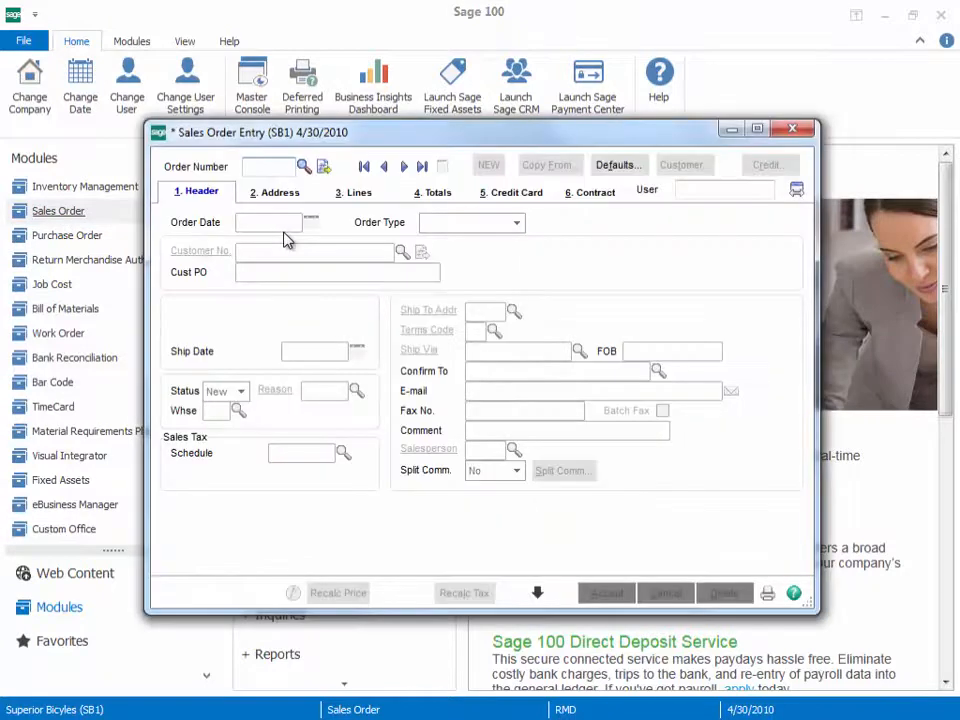
pyautogui.click(419, 170)
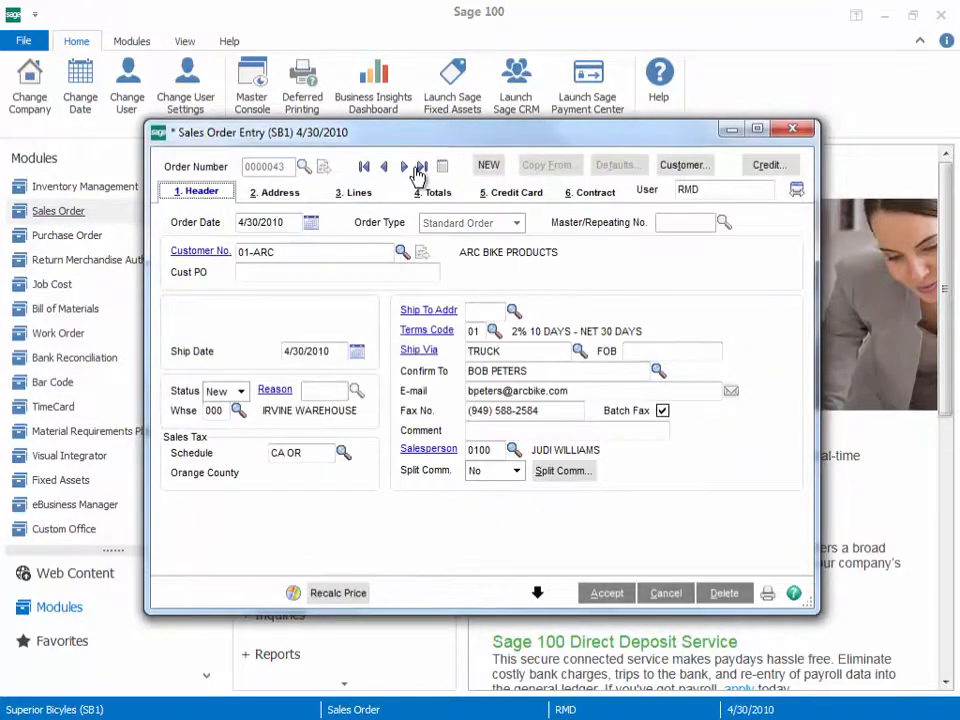
# Step: Open the NEW link's dialog, enlarge it to check its resizing, and close it
pyautogui.click(486, 167)
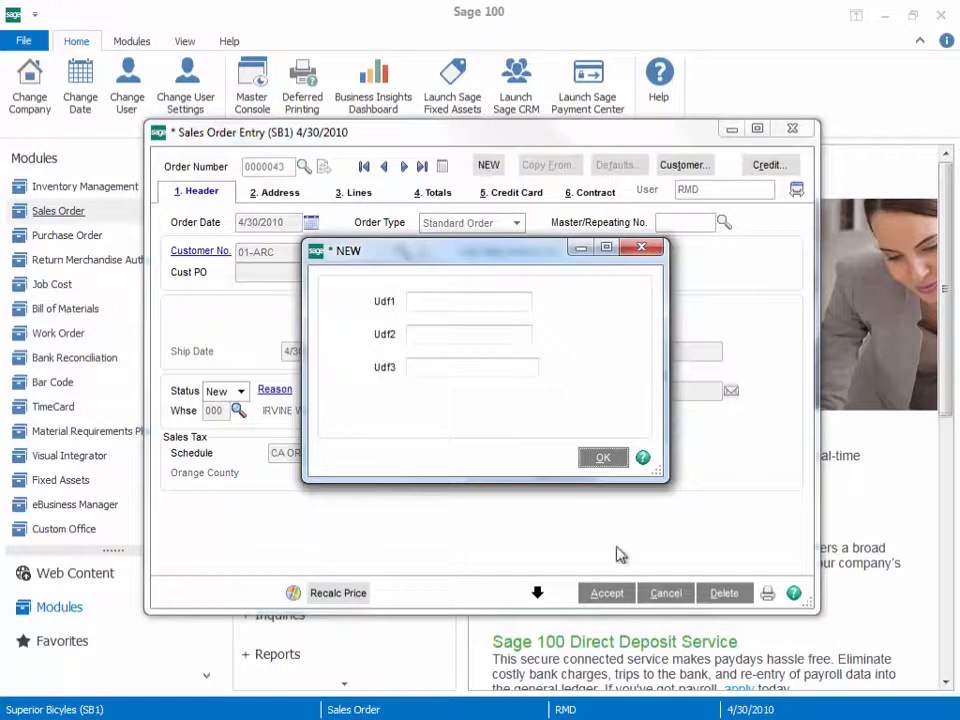
pyautogui.moveTo(658, 472); pyautogui.dragTo(688, 519)
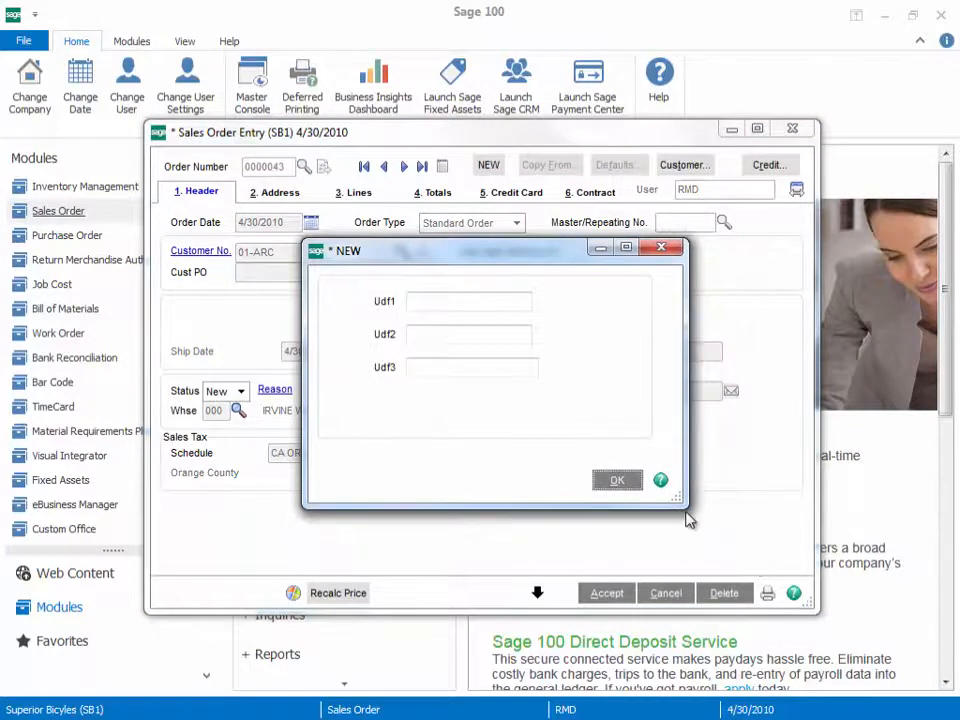
pyautogui.click(665, 253)
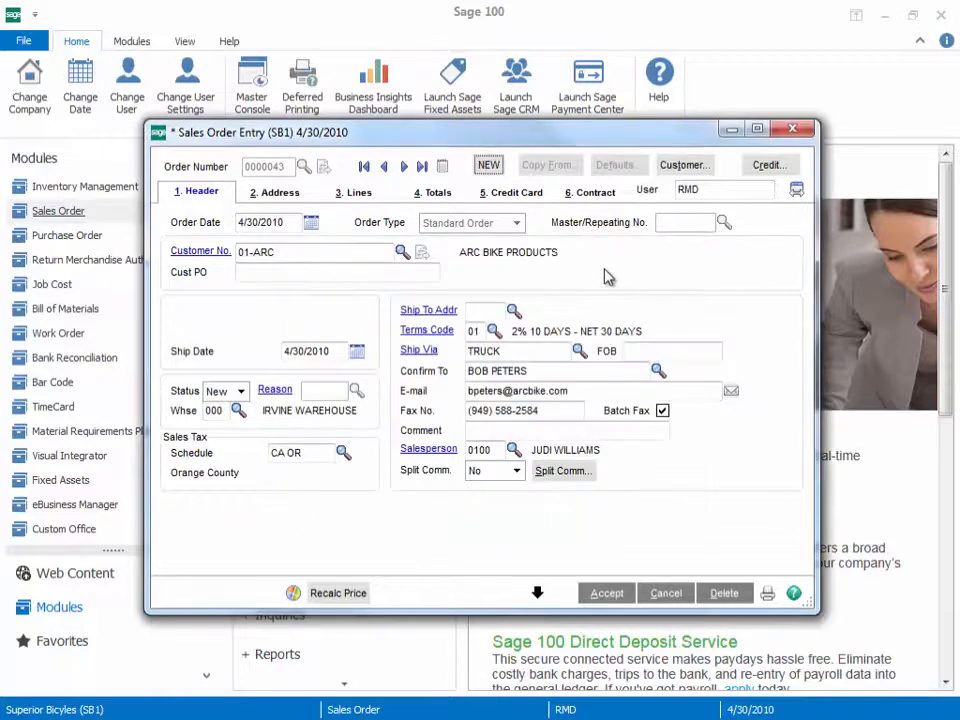
# Step: Show the Contract page of the order and resize the window larger and smaller to check how its fields and frames respond
pyautogui.click(595, 191)
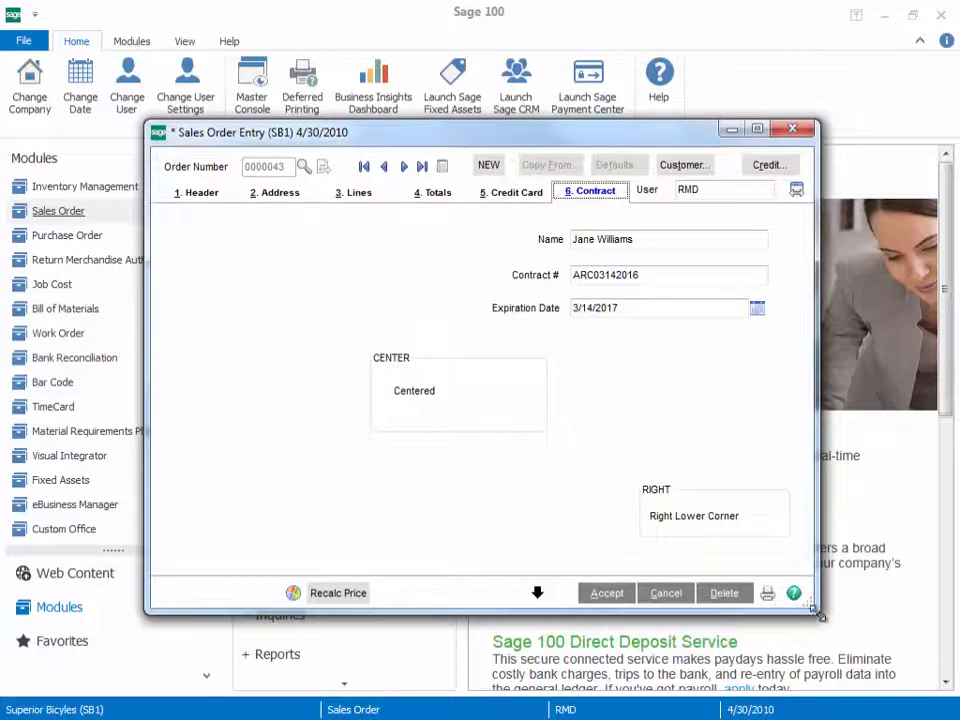
pyautogui.moveTo(810, 606); pyautogui.dragTo(930, 652)
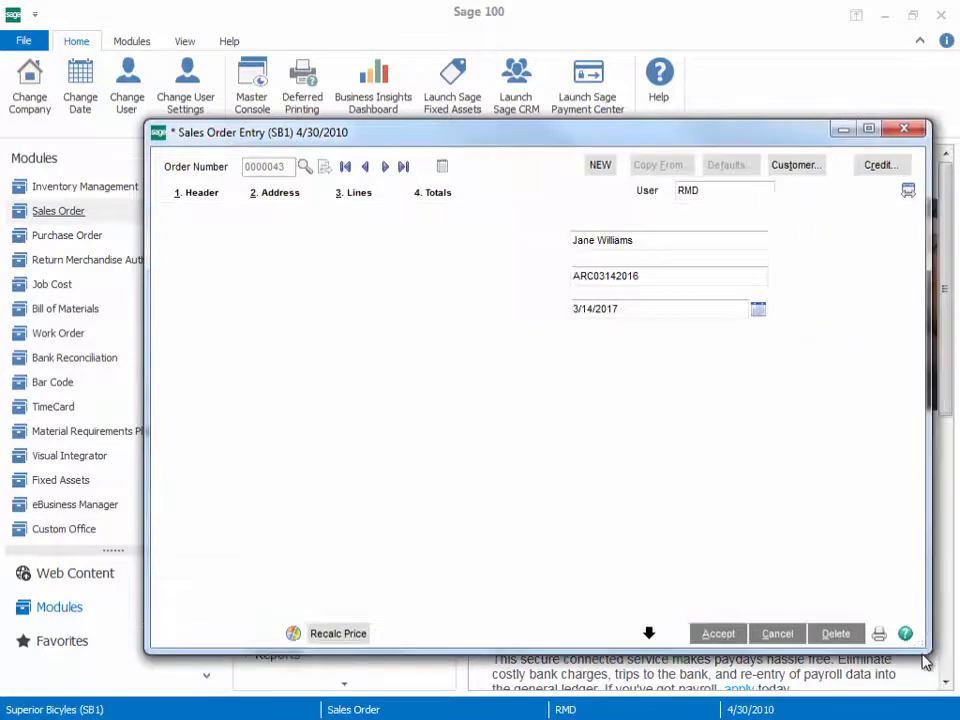
pyautogui.moveTo(397, 135); pyautogui.dragTo(274, 60)
pyautogui.moveTo(808, 578); pyautogui.dragTo(905, 675)
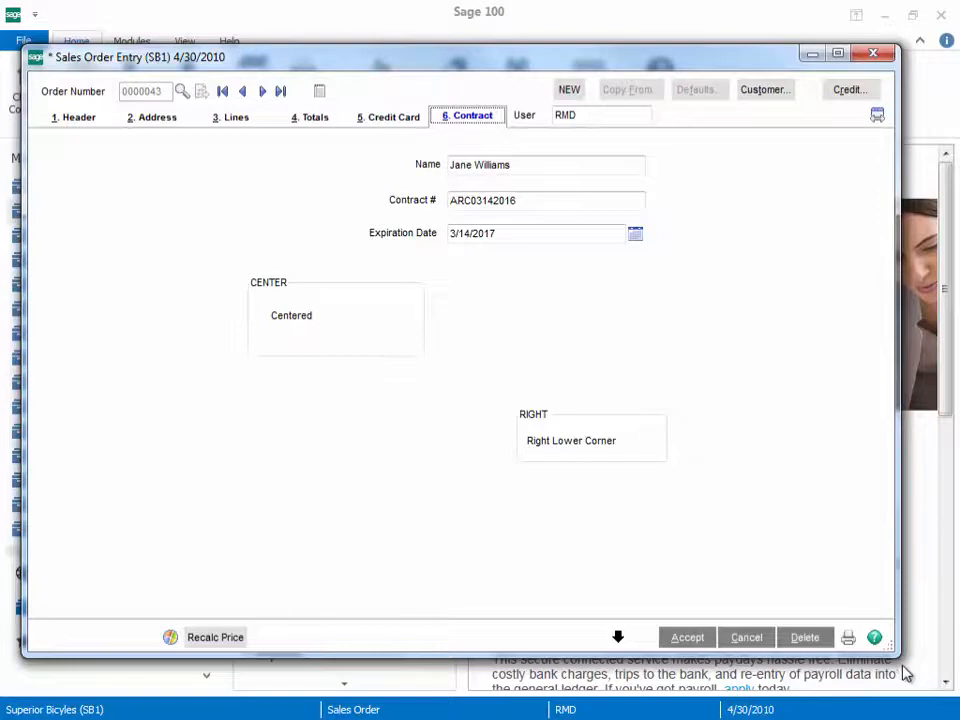
pyautogui.moveTo(898, 652); pyautogui.dragTo(696, 537)
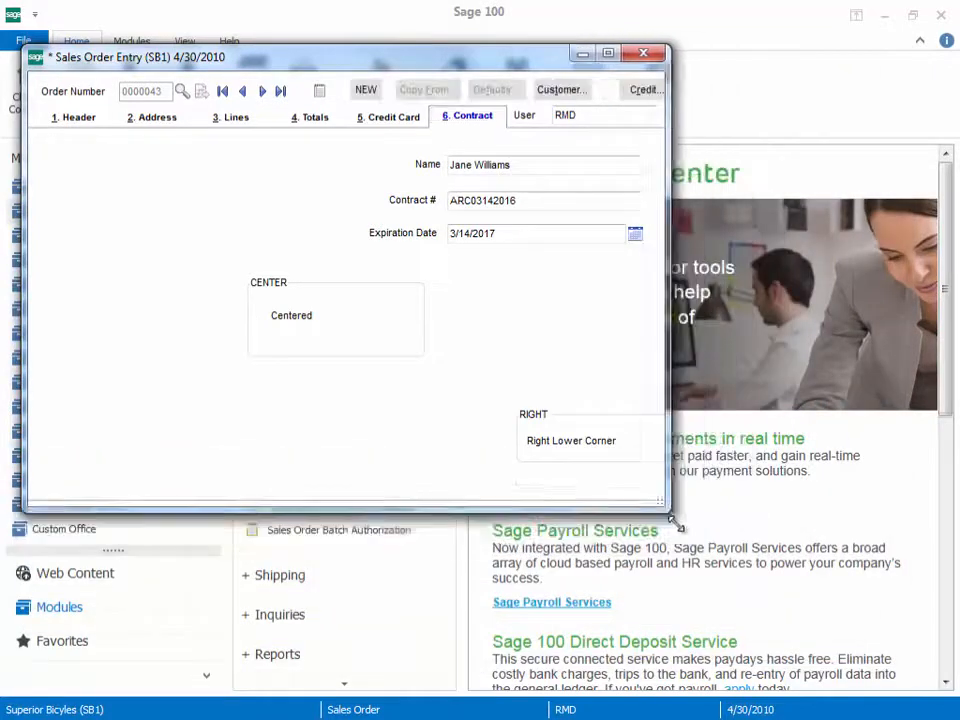
# Step: Open the Customizer from the Contract page to modify the existing customized panel for company SB1
pyautogui.rightClick(493, 350)
pyautogui.moveTo(520, 376)
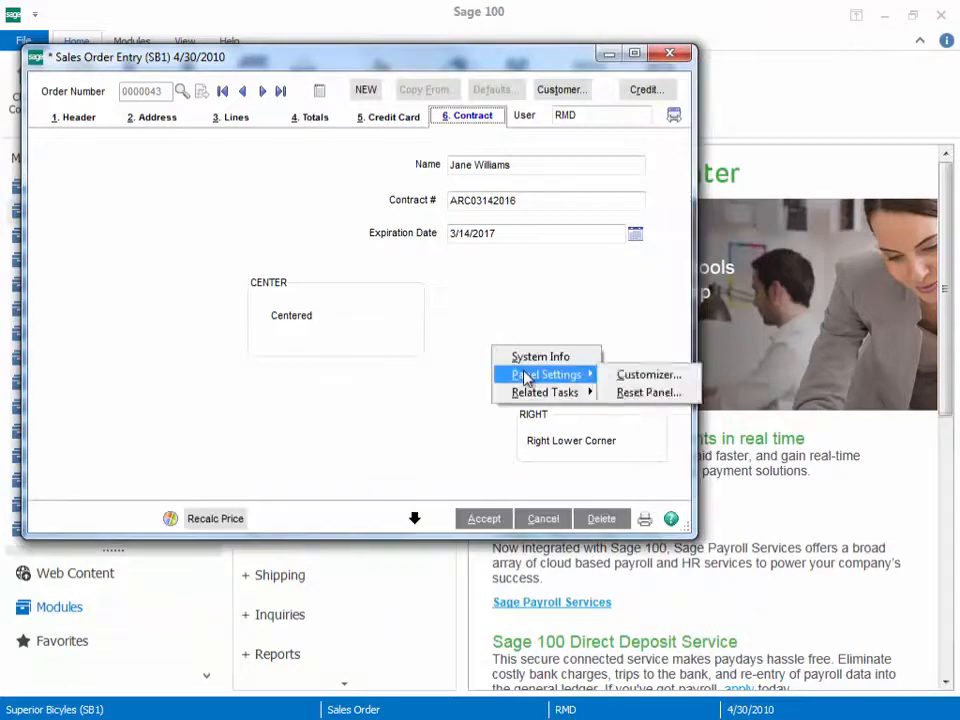
pyautogui.click(640, 375)
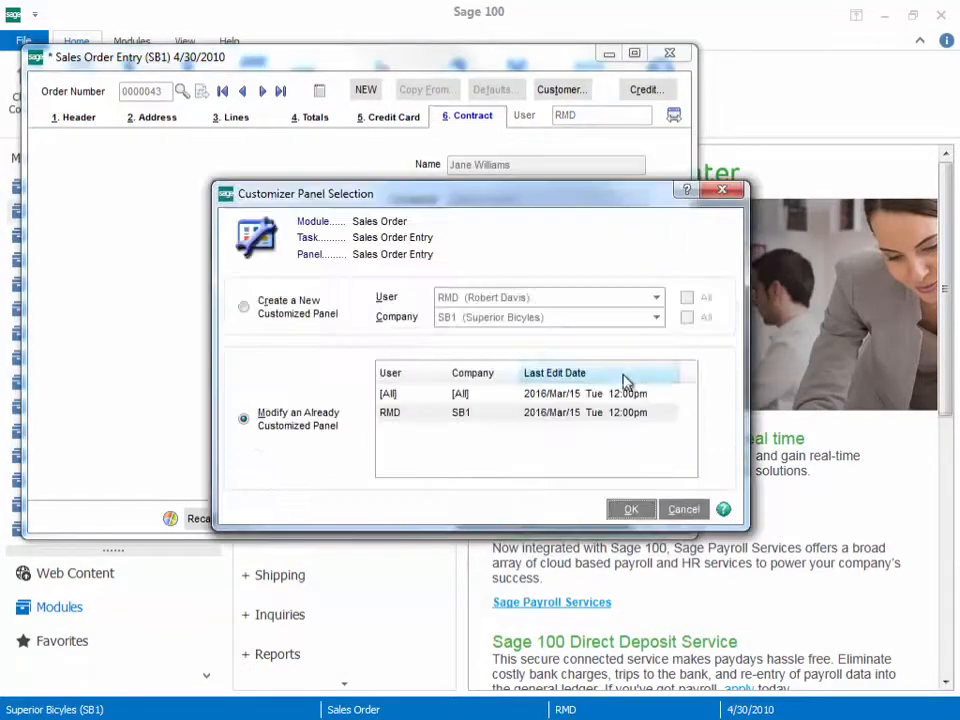
pyautogui.click(389, 412)
pyautogui.click(630, 509)
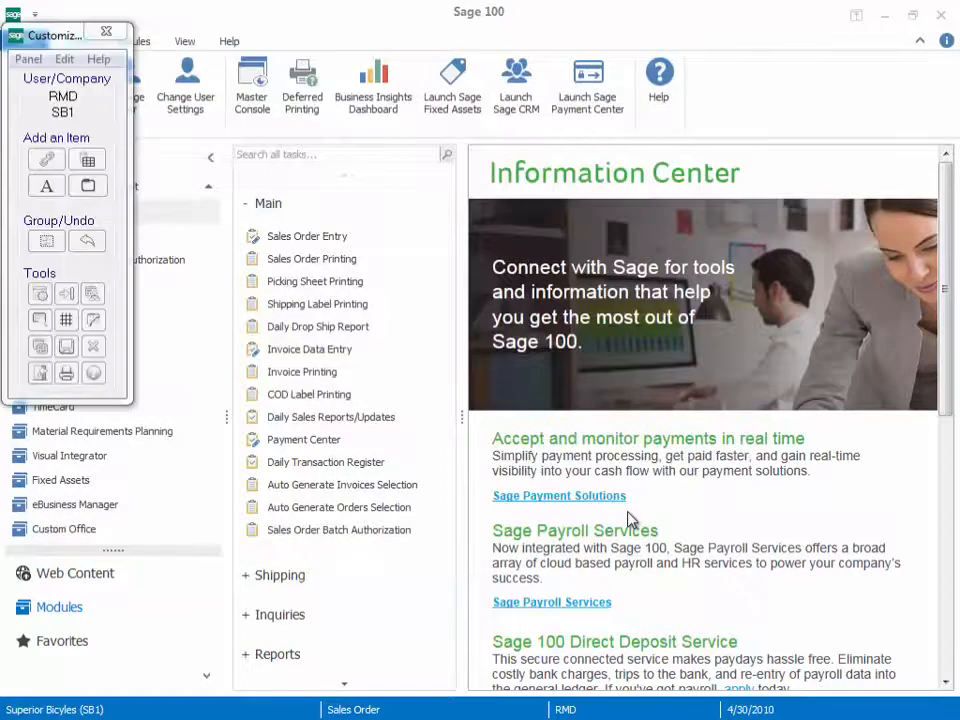
# Step: Use the Panel Map to go to the PNL_CMNEW_1 Contract panel
pyautogui.click(90, 294)
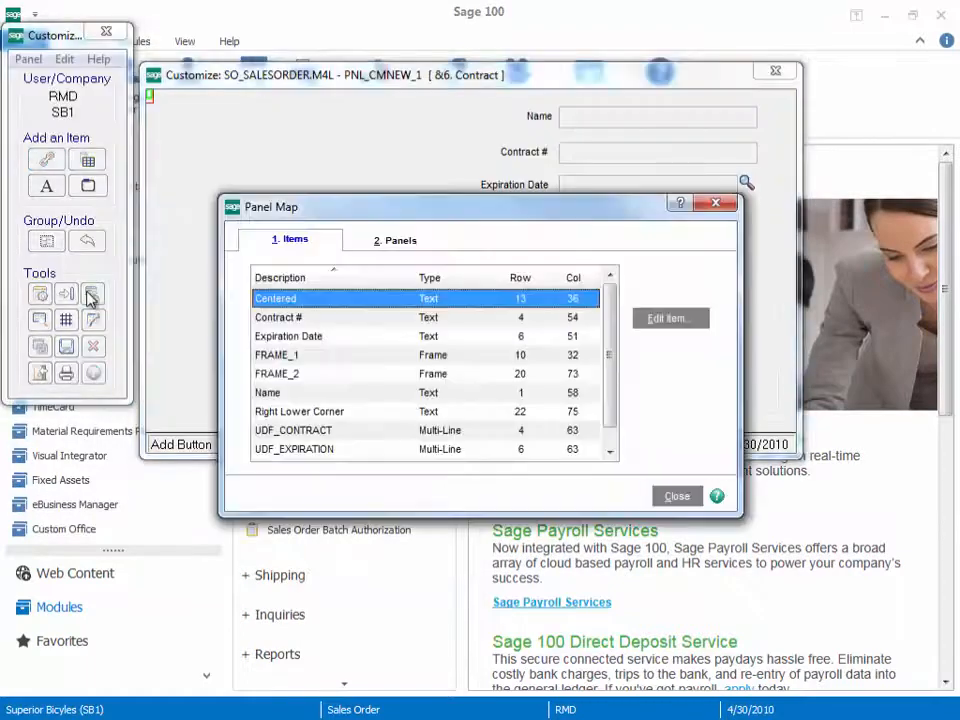
pyautogui.click(405, 246)
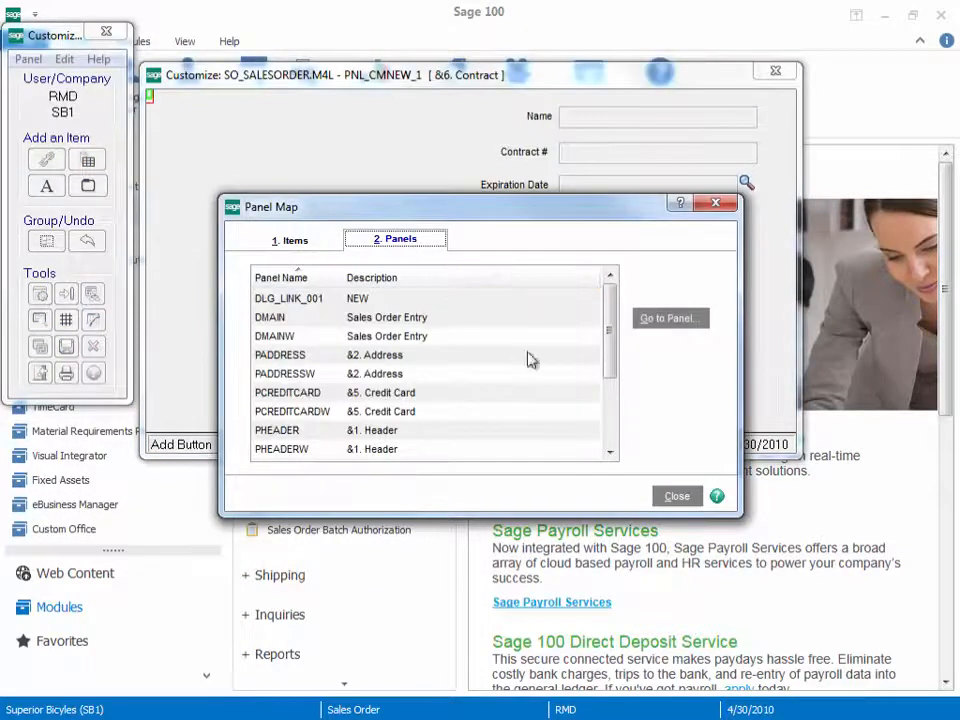
pyautogui.scroll(-1, 610, 455)
pyautogui.click(610, 453)
pyautogui.click(610, 453)
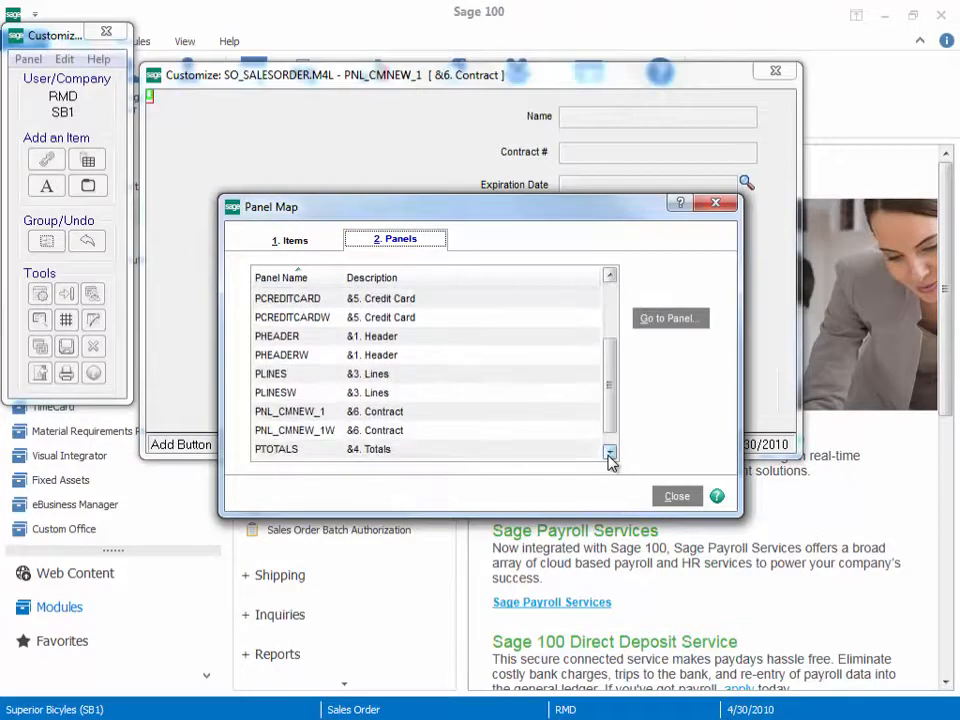
pyautogui.click(290, 413)
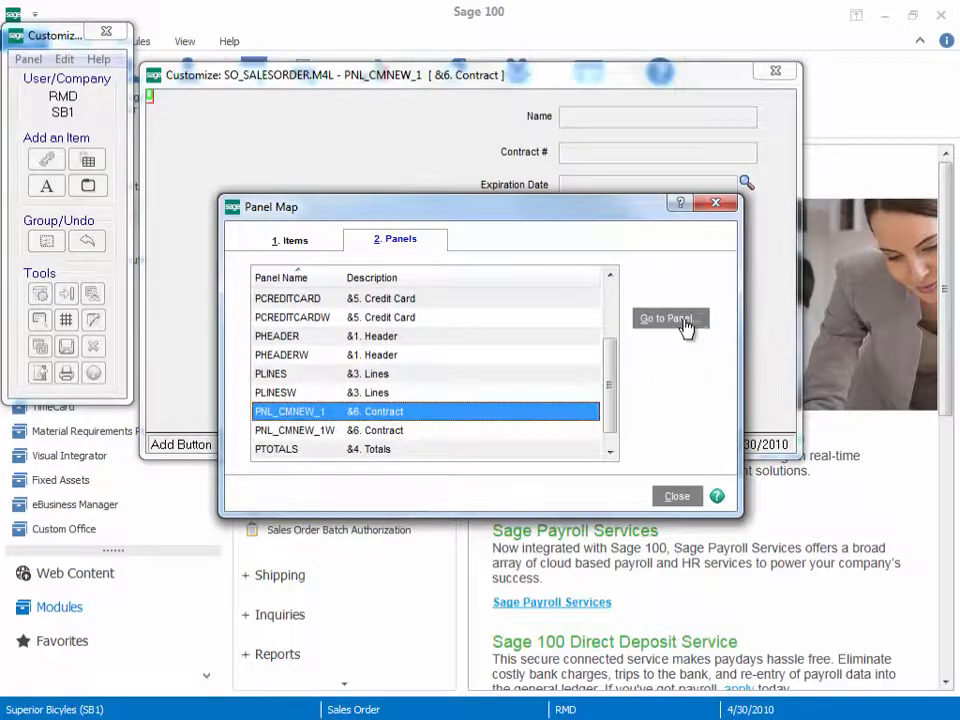
pyautogui.click(686, 320)
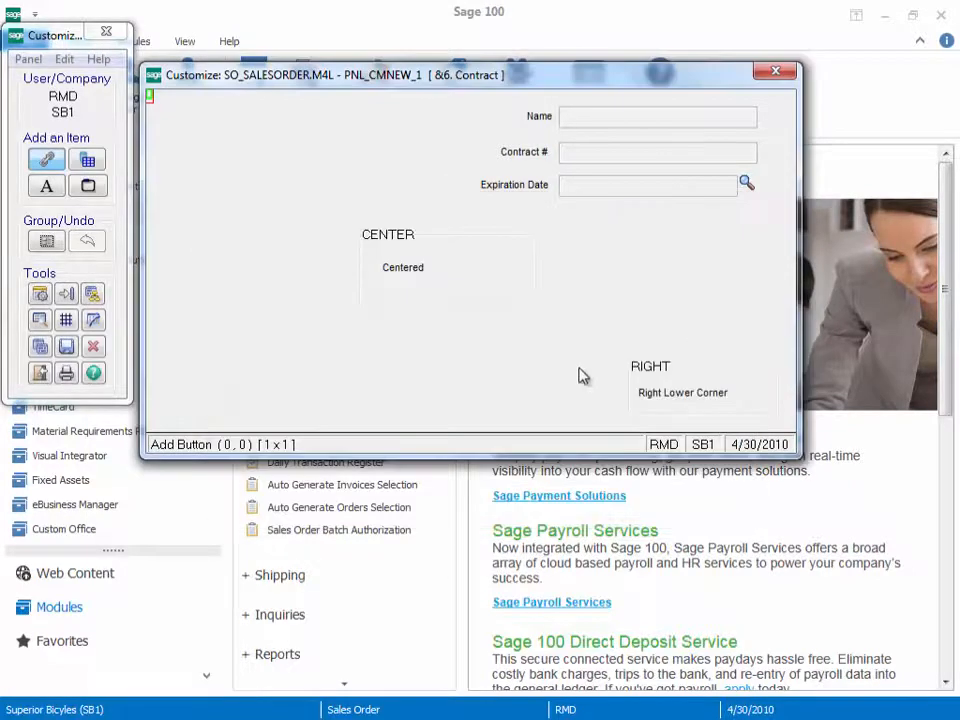
# Step: Set the Name input field's Resize option to Fixed and its anchor to Top/Right, and accept the definition
pyautogui.doubleClick(628, 124)
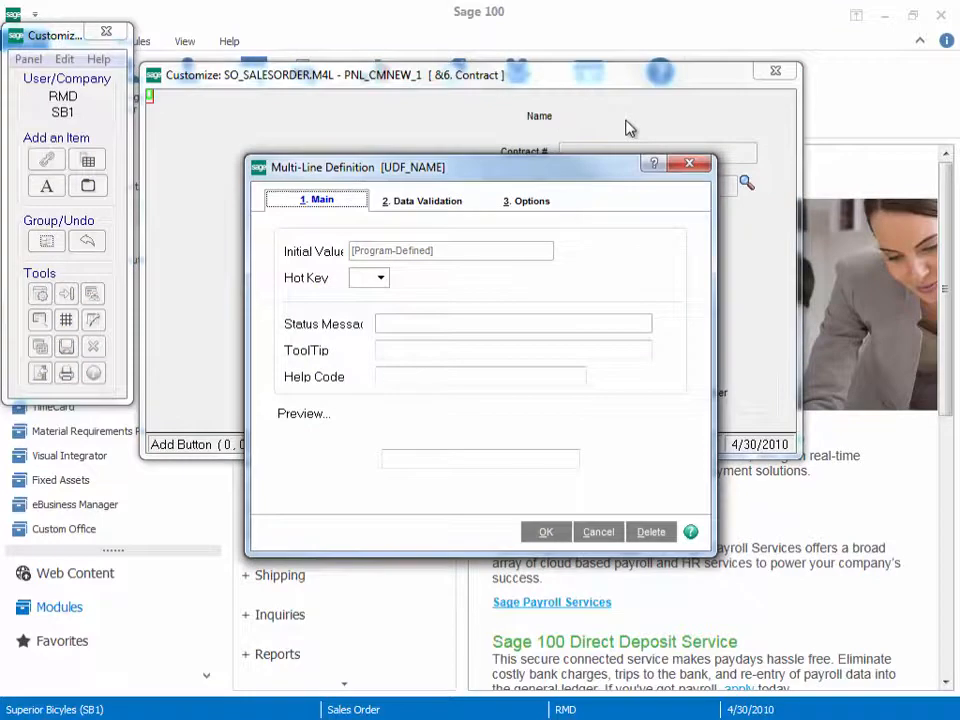
pyautogui.click(525, 205)
pyautogui.click(407, 344)
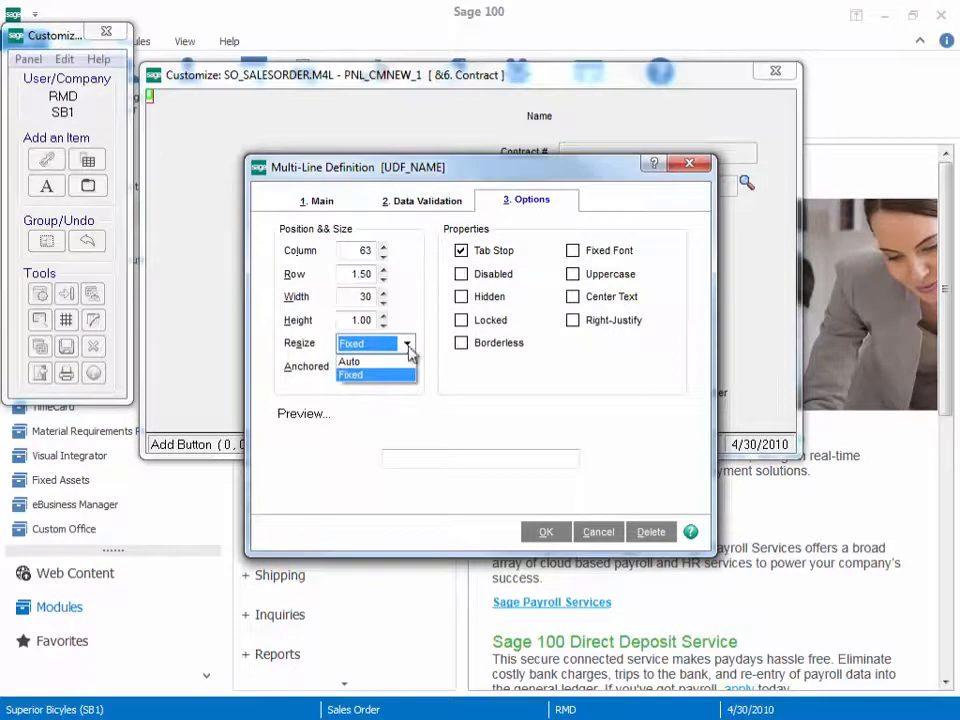
pyautogui.click(408, 376)
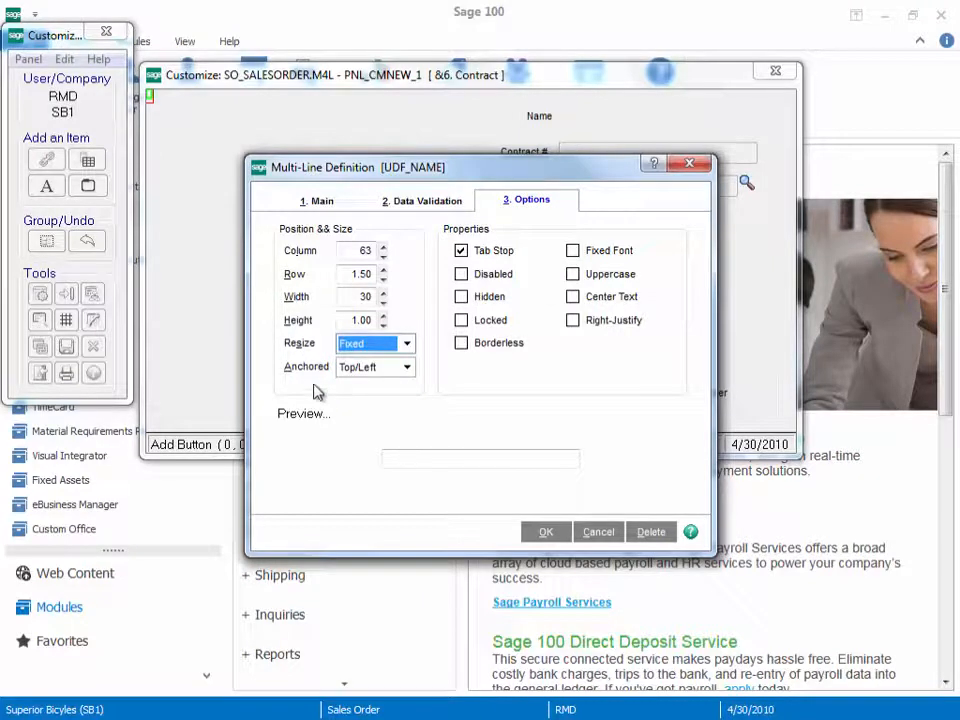
pyautogui.click(407, 368)
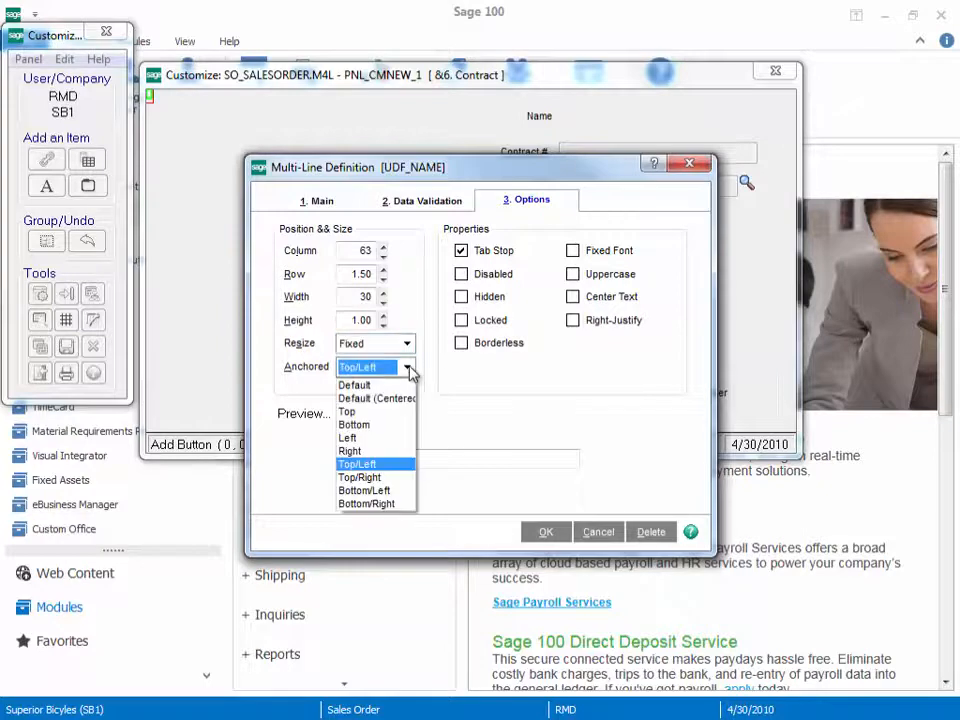
pyautogui.click(380, 478)
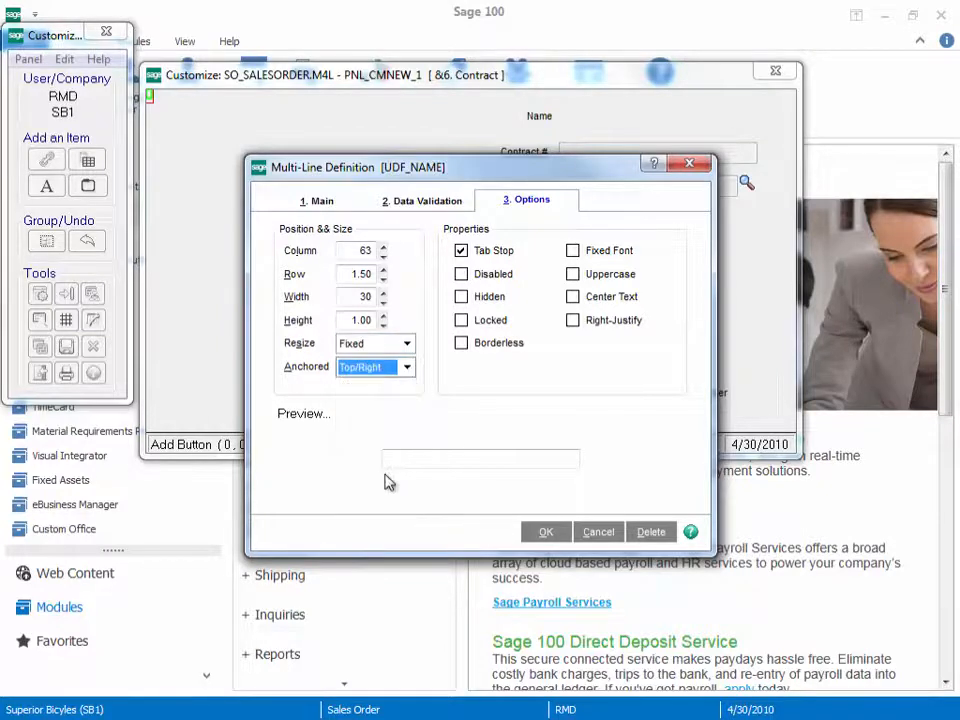
pyautogui.click(540, 531)
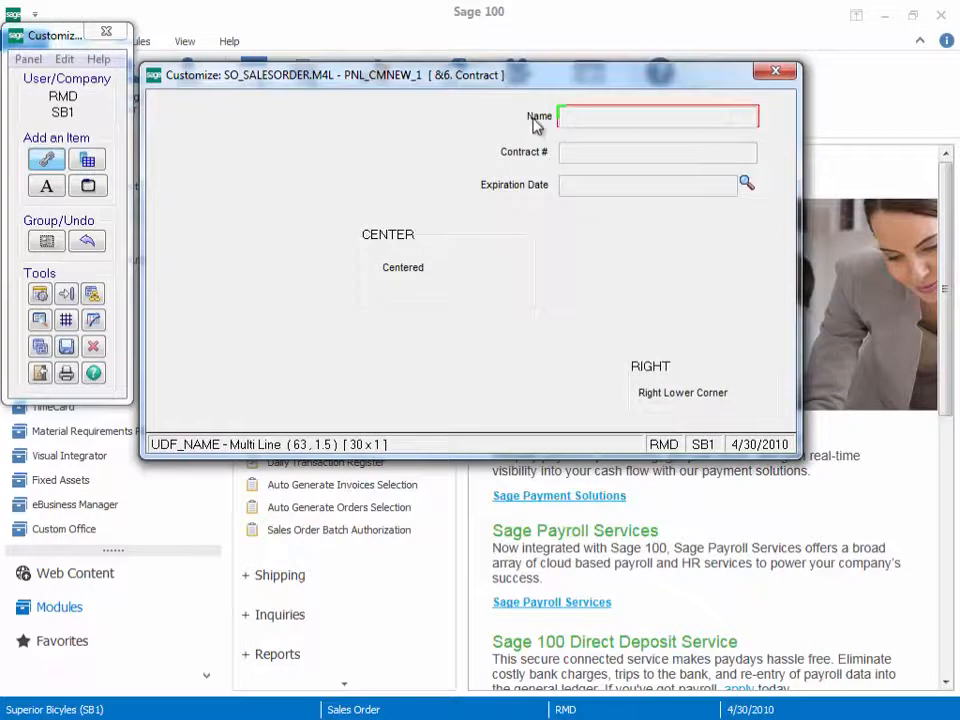
# Step: Anchor the Name text label to Top/Right so it matches its input field
pyautogui.doubleClick(533, 122)
pyautogui.click(405, 201)
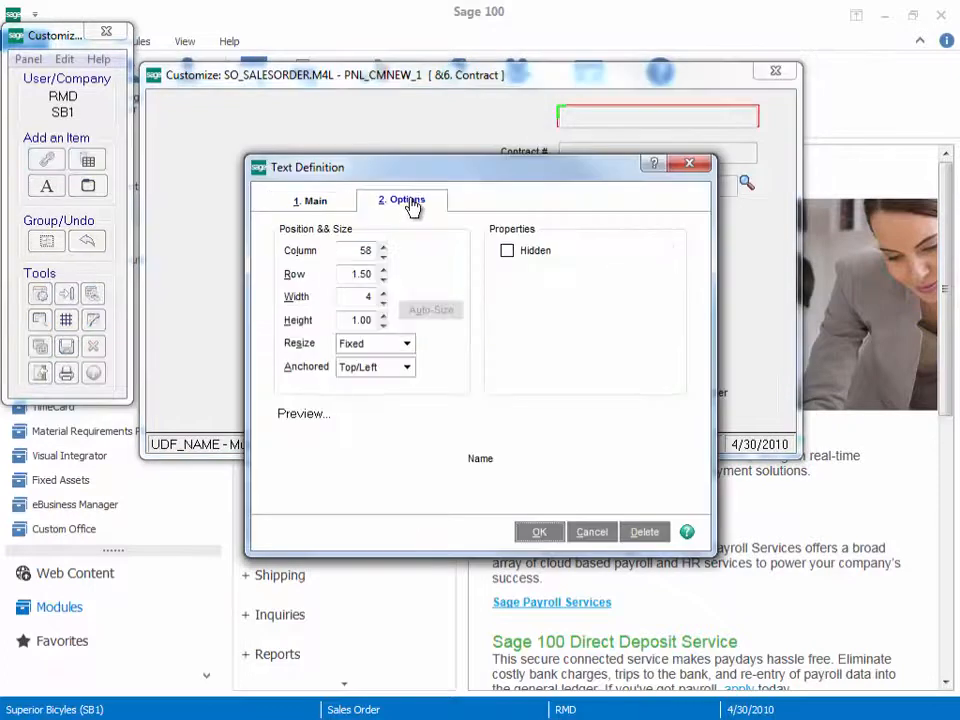
pyautogui.click(407, 367)
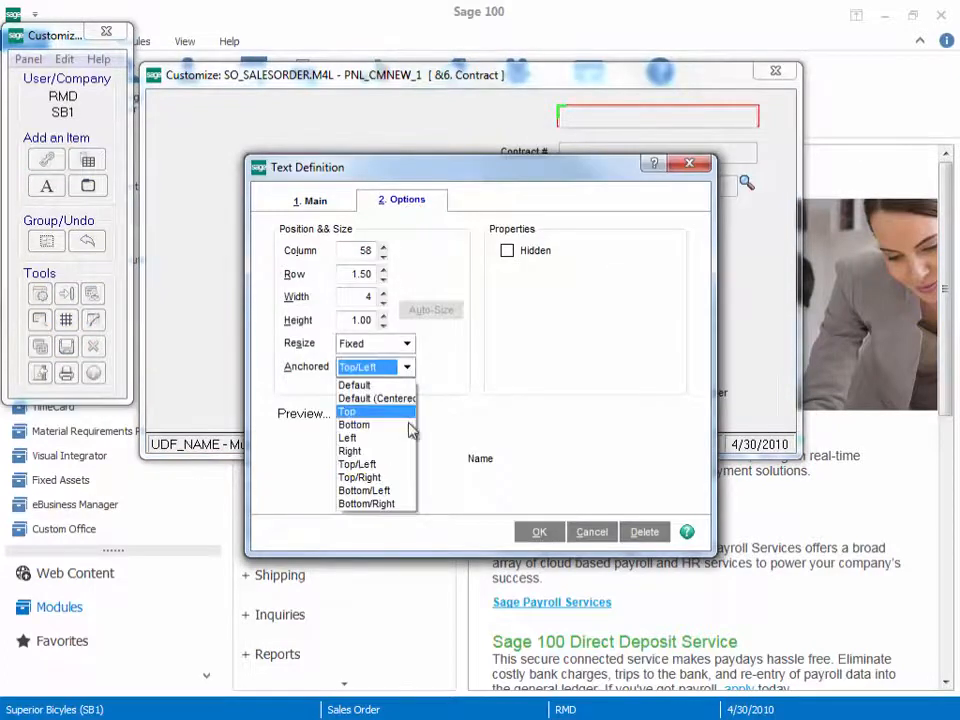
pyautogui.click(403, 474)
pyautogui.click(539, 531)
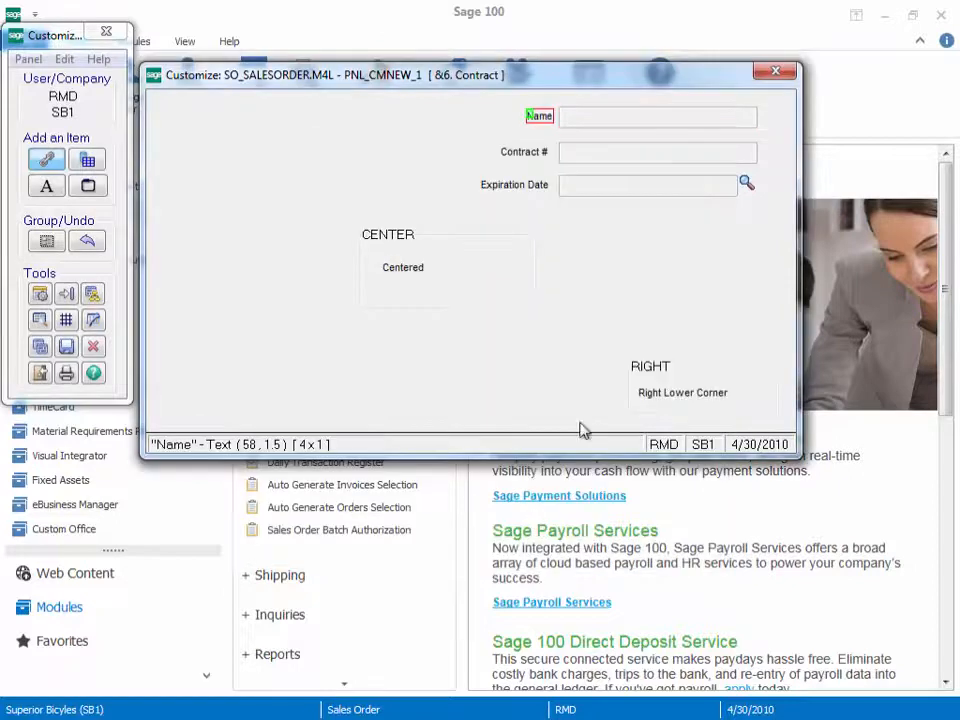
# Step: Anchor the Contract # input field to Top/Right in its multi-line definition
pyautogui.click(666, 156)
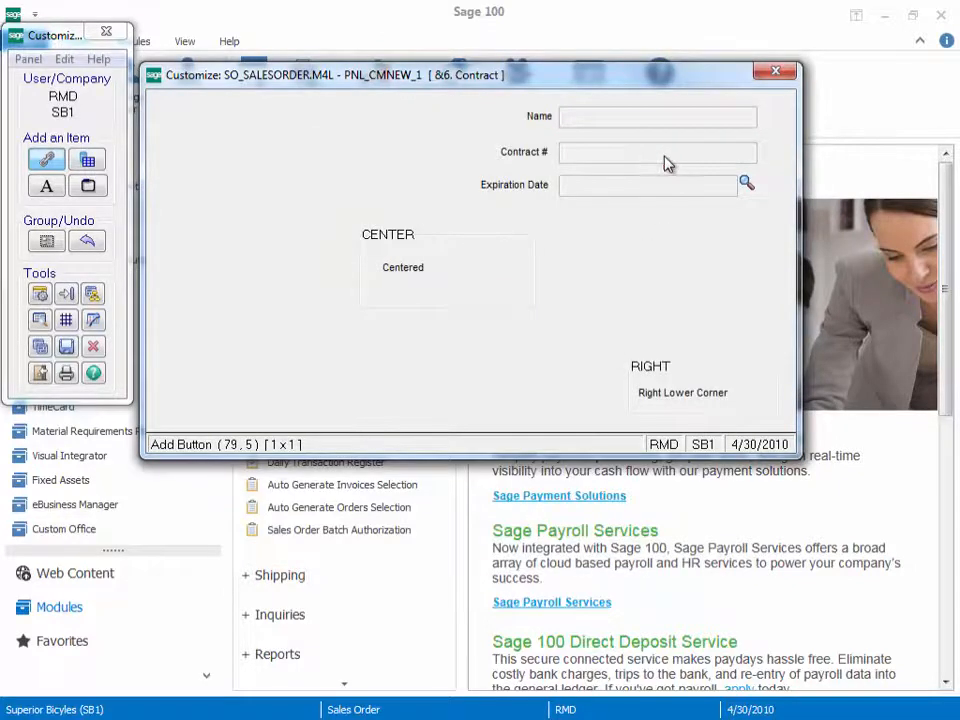
pyautogui.doubleClick(668, 163)
pyautogui.click(522, 202)
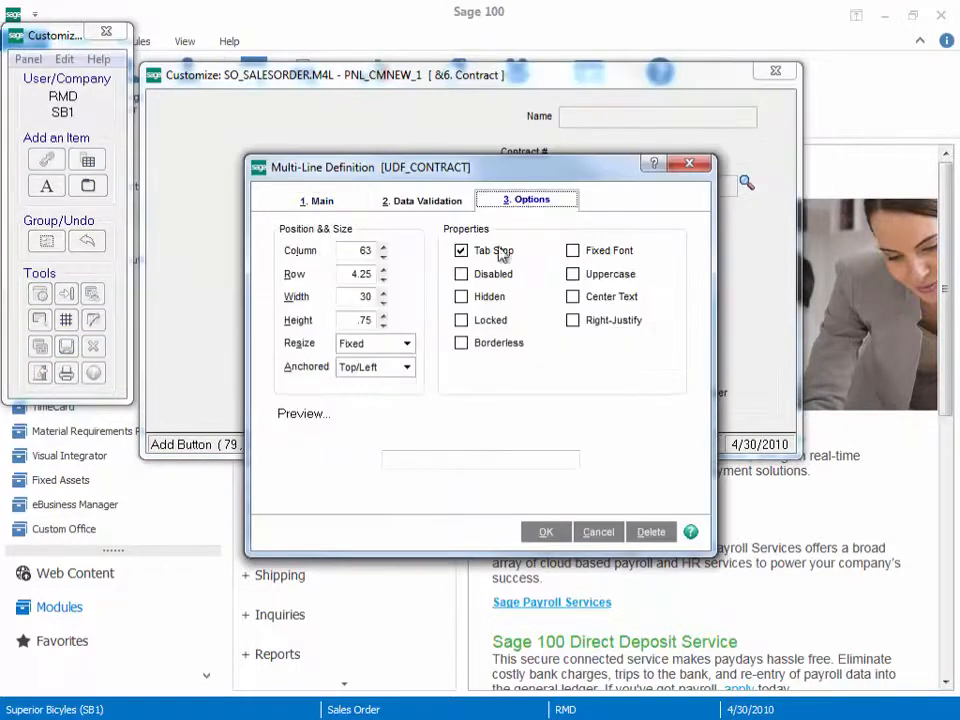
pyautogui.click(406, 368)
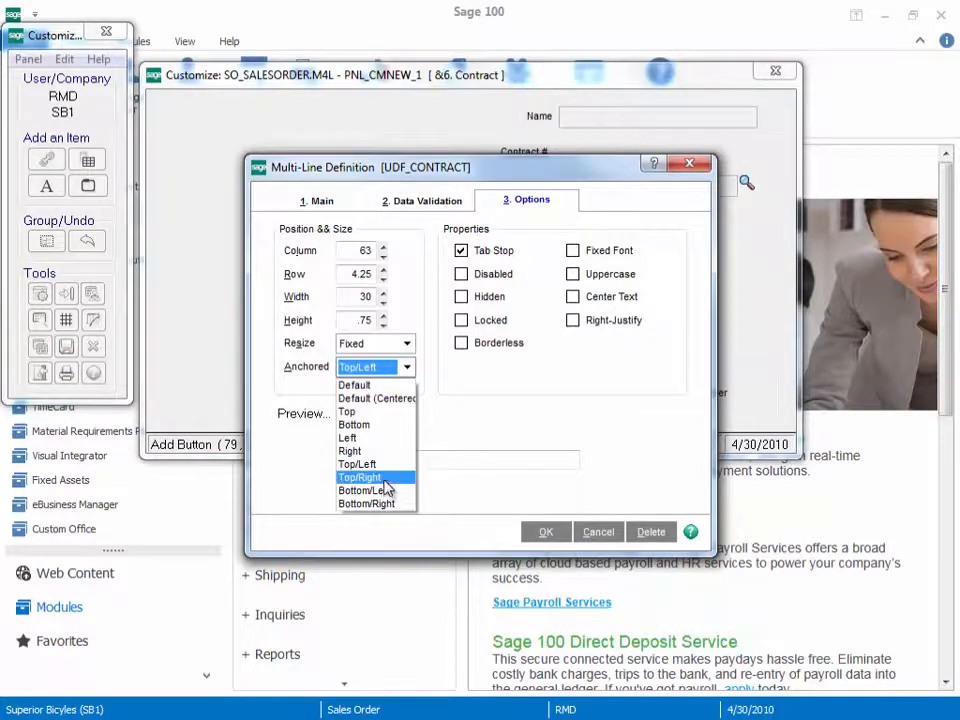
pyautogui.click(384, 479)
pyautogui.click(548, 533)
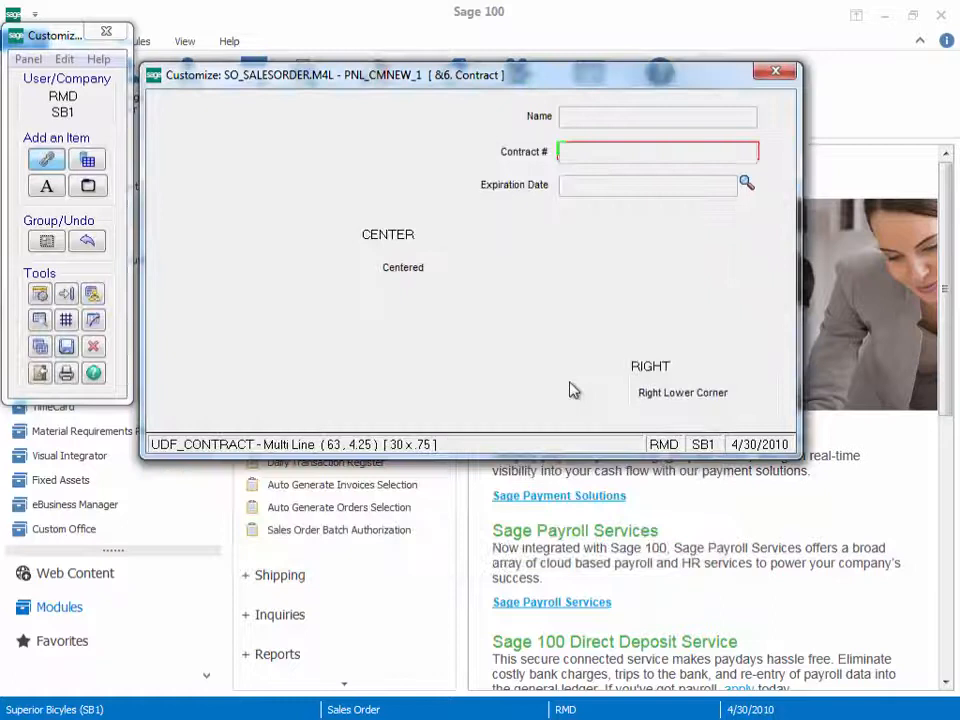
# Step: Anchor the Contract # text label to Top/Right and accept its text definition
pyautogui.doubleClick(511, 160)
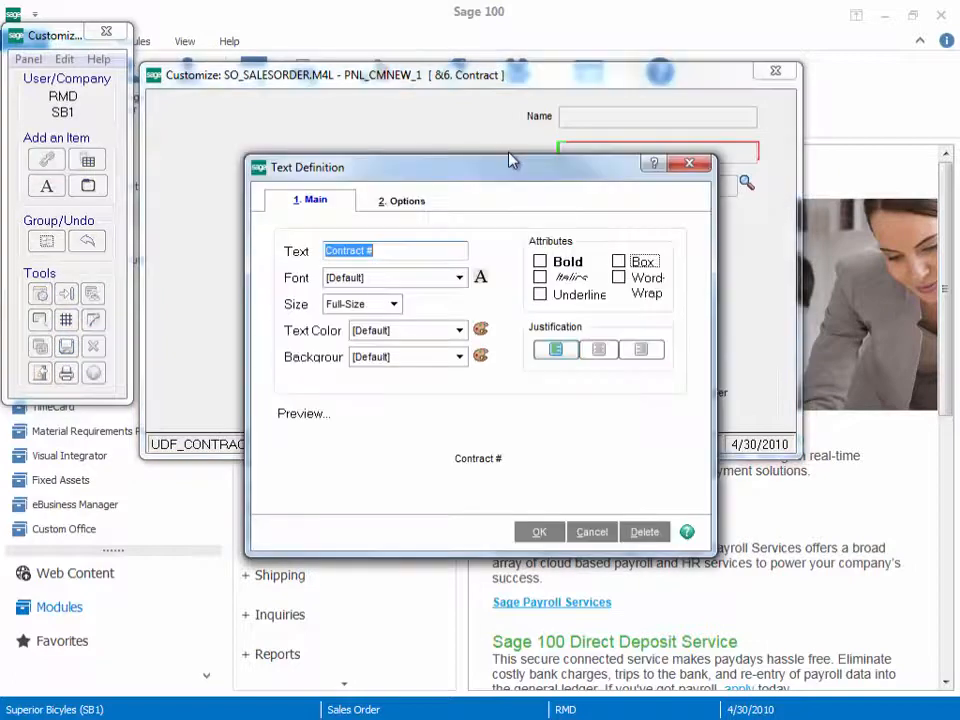
pyautogui.click(404, 200)
pyautogui.click(407, 367)
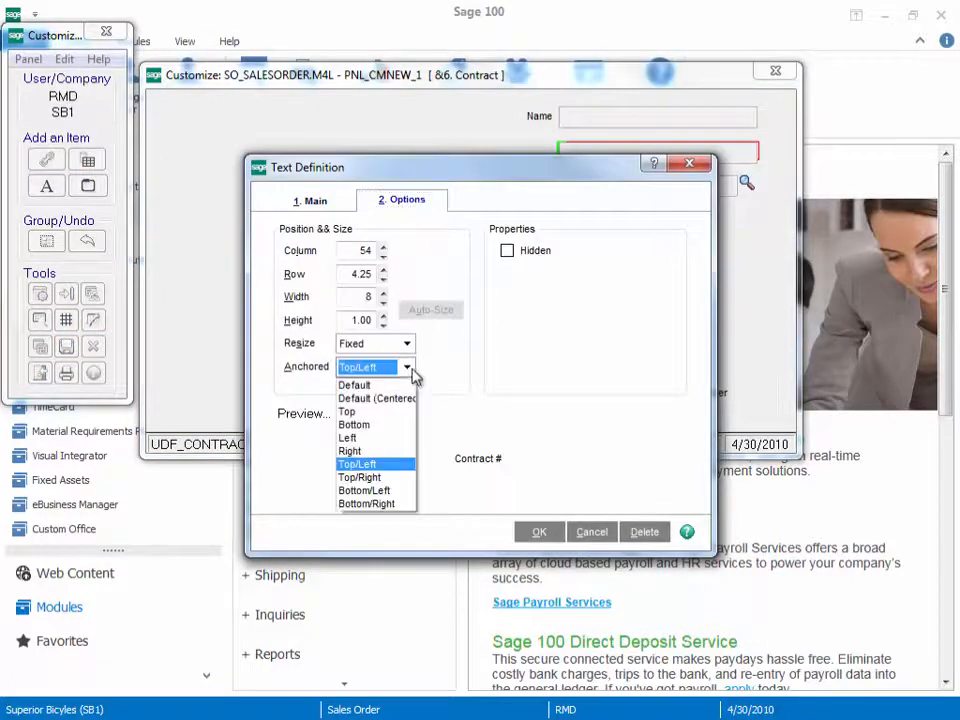
pyautogui.click(388, 479)
pyautogui.click(537, 531)
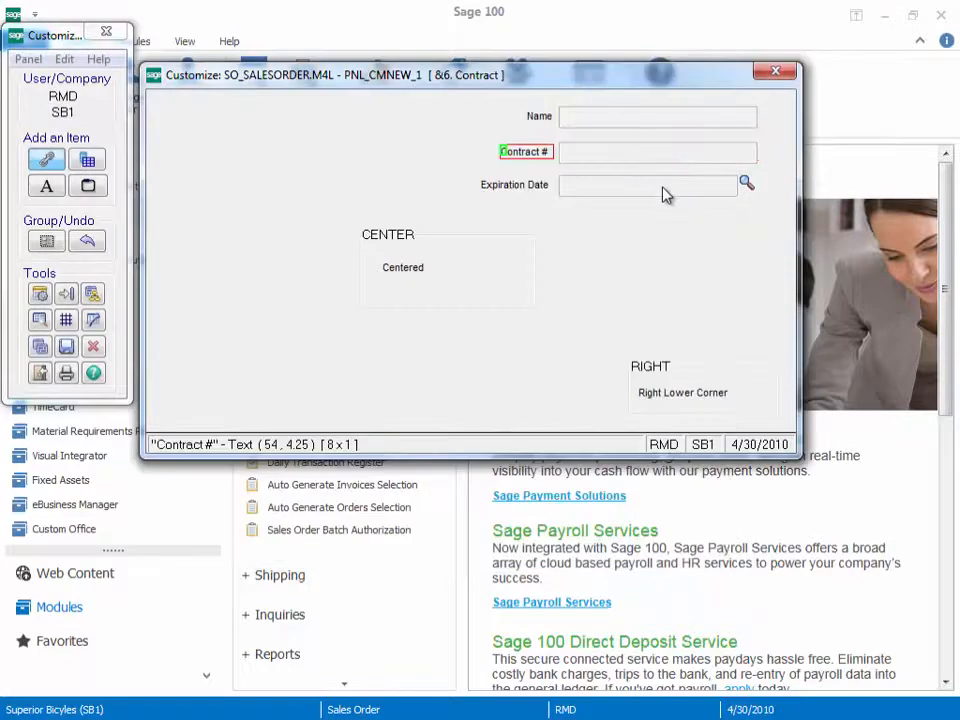
# Step: Anchor the Expiration Date input field to Top/Right in its multi-line definition
pyautogui.doubleClick(666, 193)
pyautogui.click(541, 206)
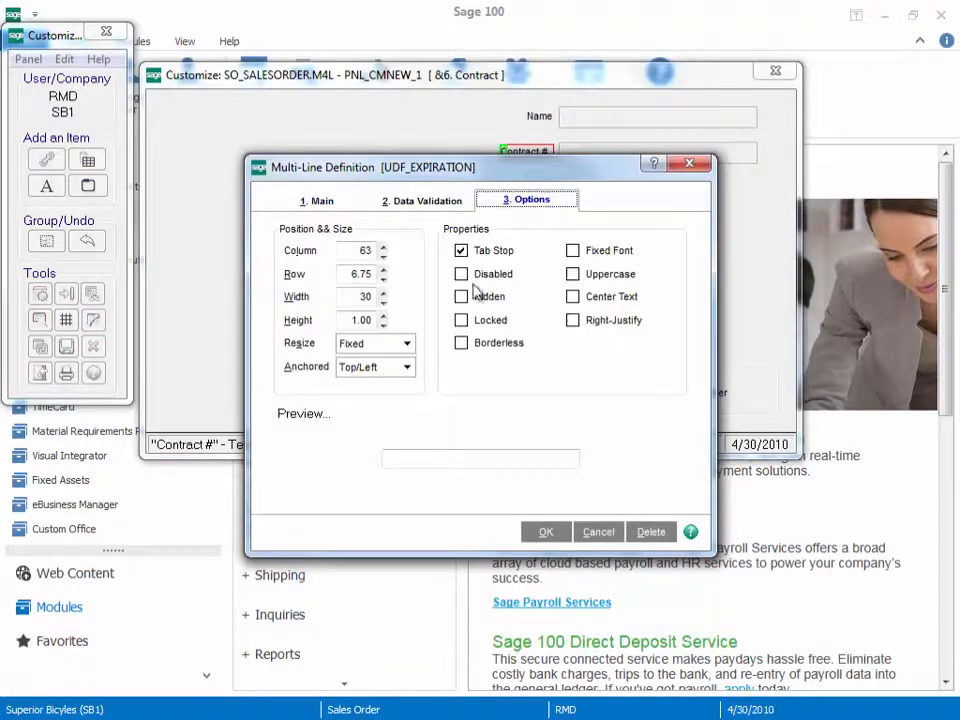
pyautogui.click(407, 367)
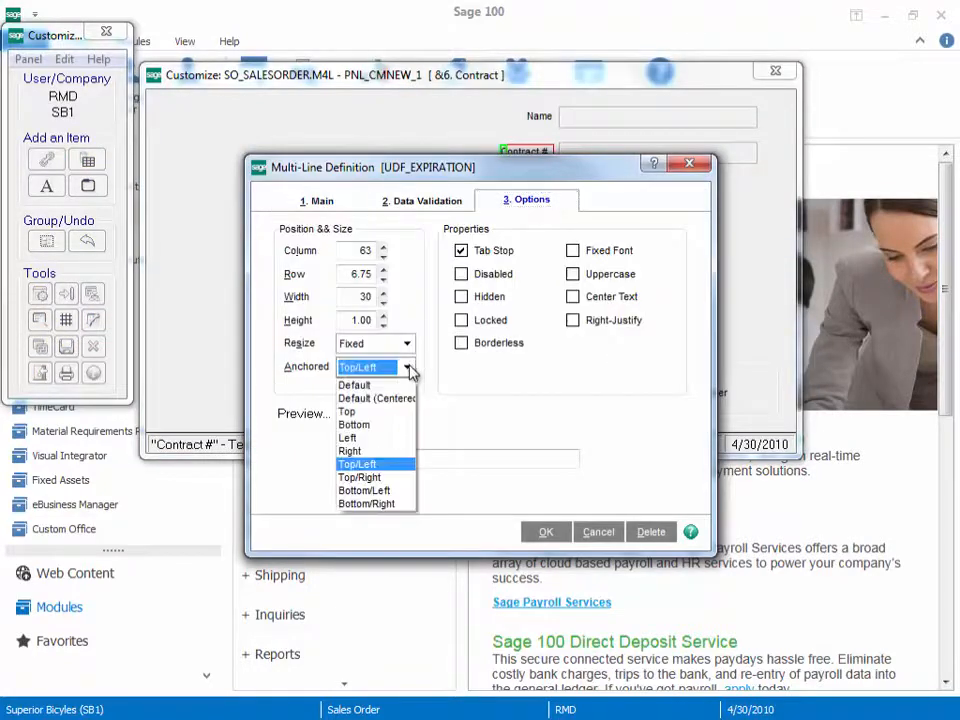
pyautogui.click(386, 477)
pyautogui.click(546, 532)
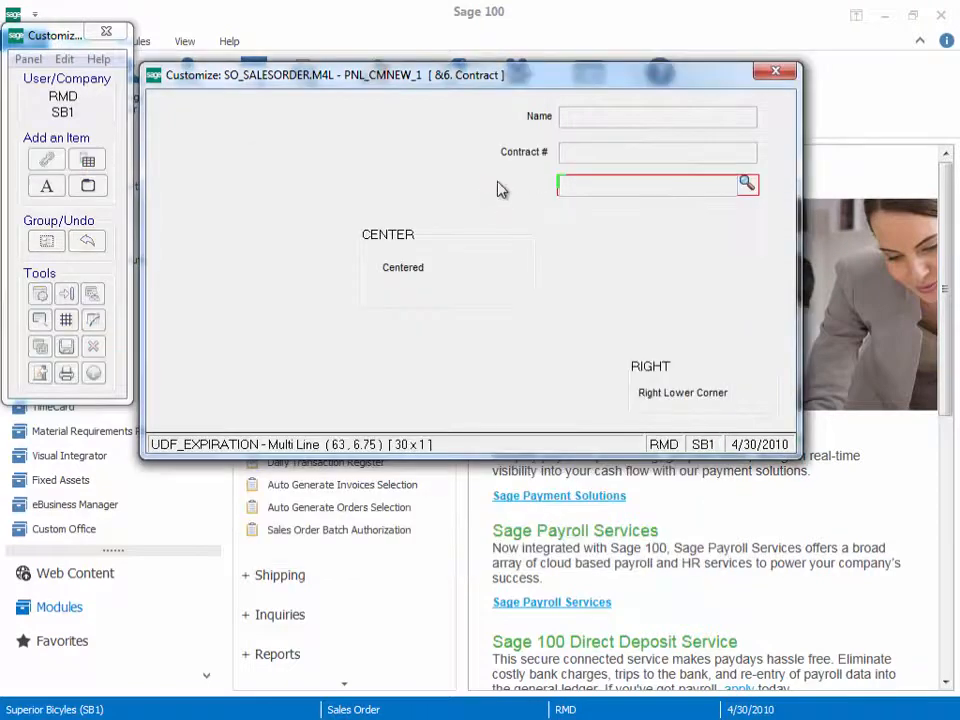
# Step: Anchor the Expiration Date text label to Top/Right and accept its text definition
pyautogui.doubleClick(500, 188)
pyautogui.click(405, 201)
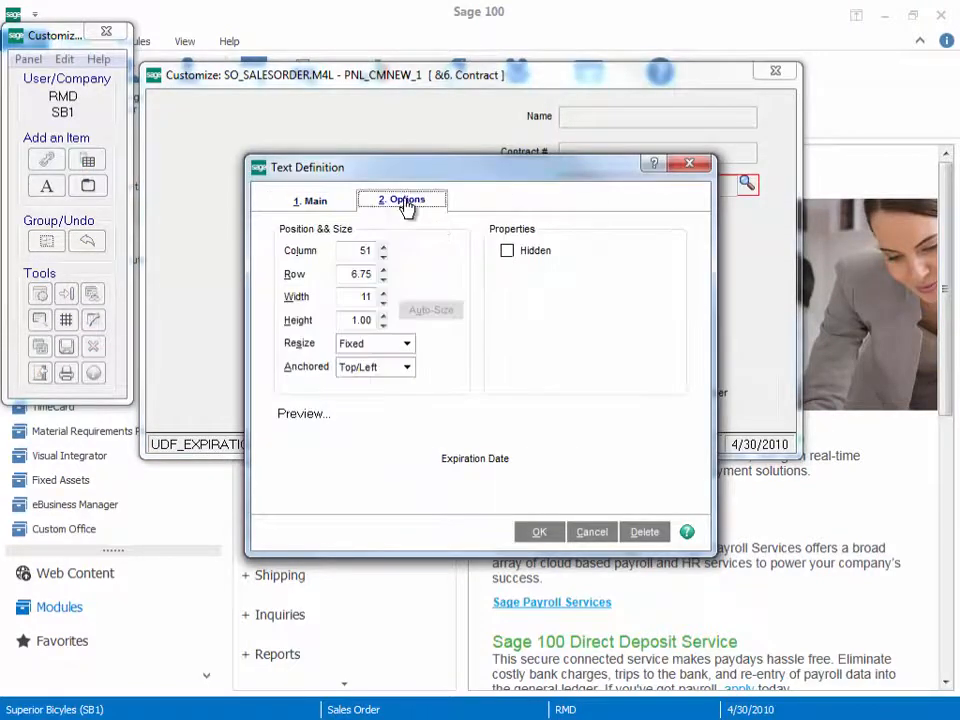
pyautogui.click(408, 368)
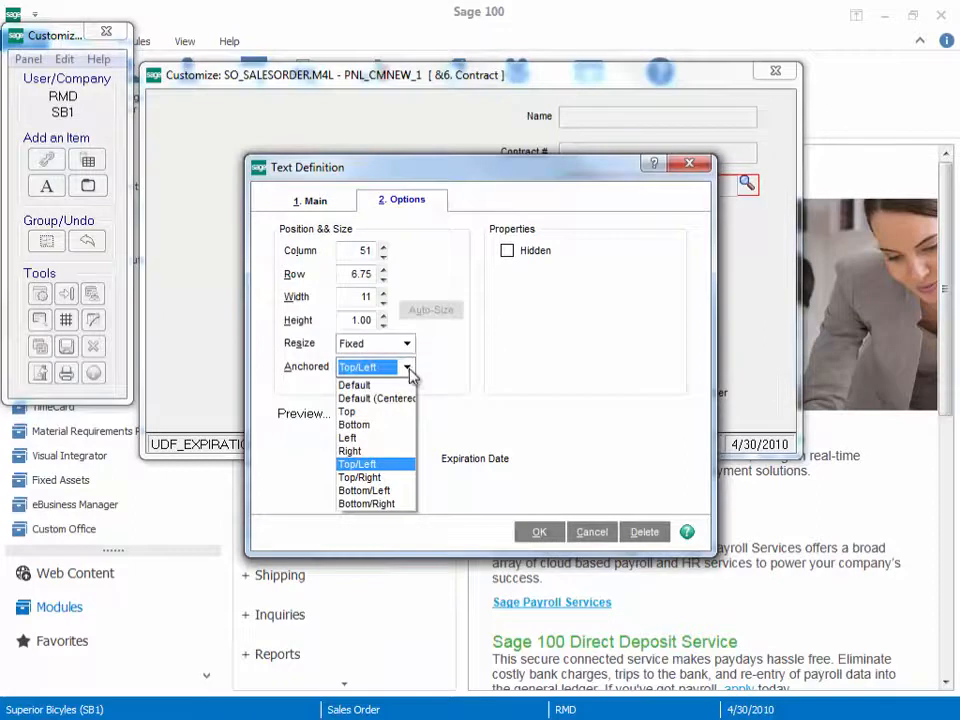
pyautogui.click(396, 478)
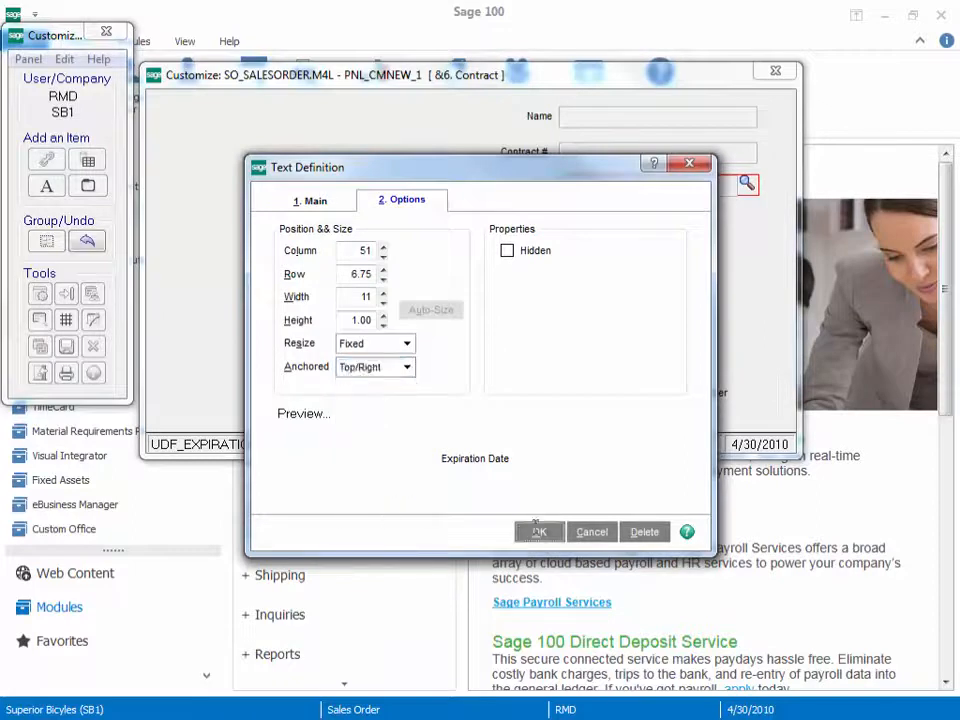
pyautogui.click(537, 533)
# Step: Set the CENTER frame's anchor to Default (Centered) and accept the frame definition
pyautogui.click(366, 316)
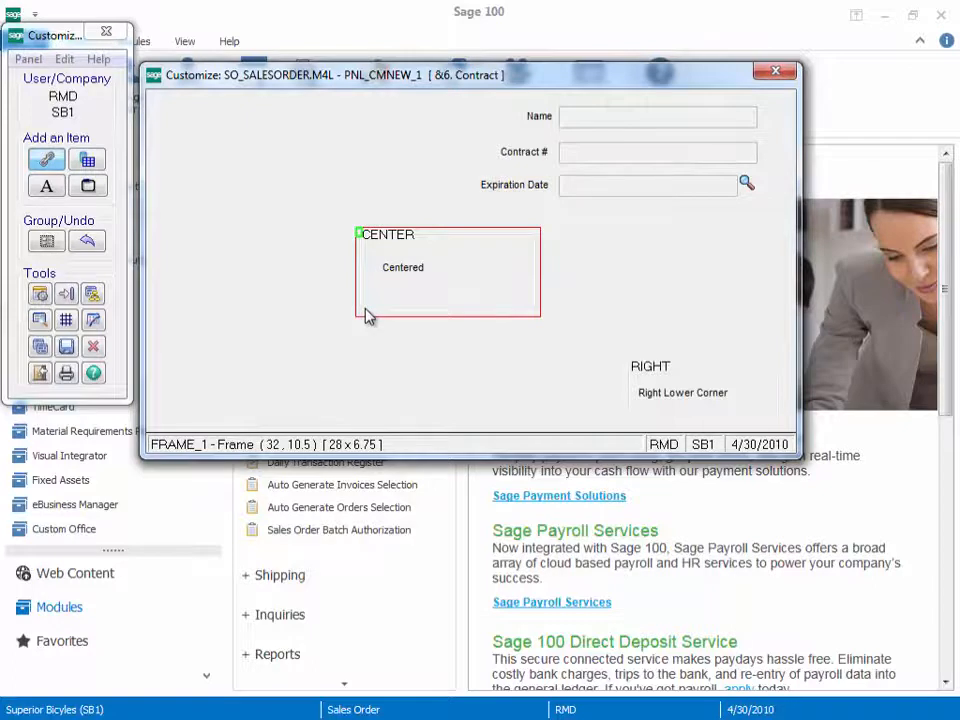
pyautogui.doubleClick(366, 316)
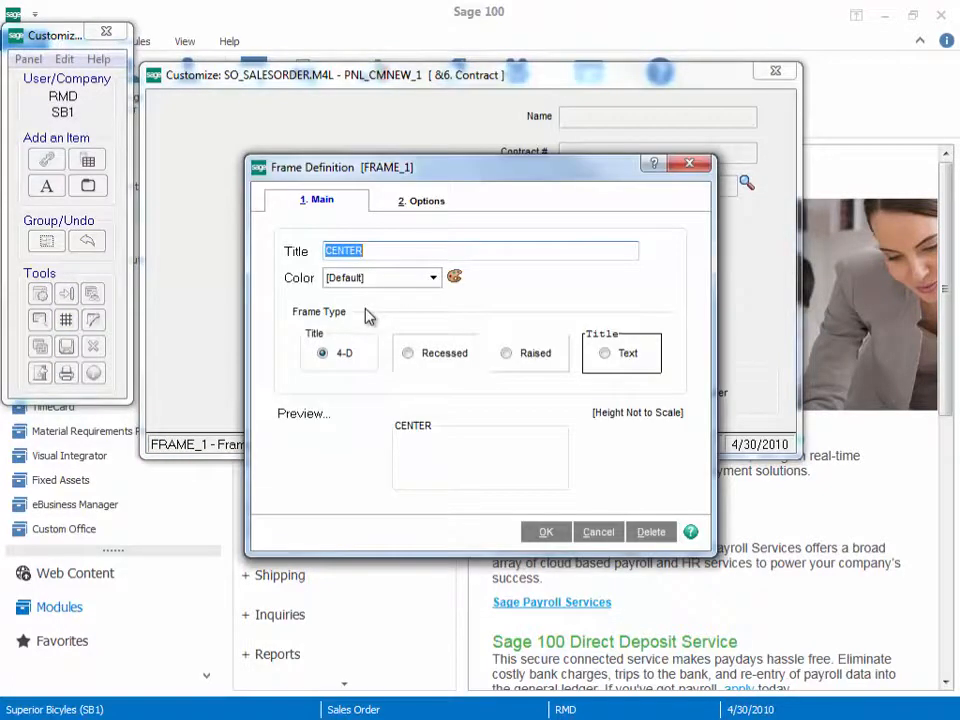
pyautogui.click(426, 202)
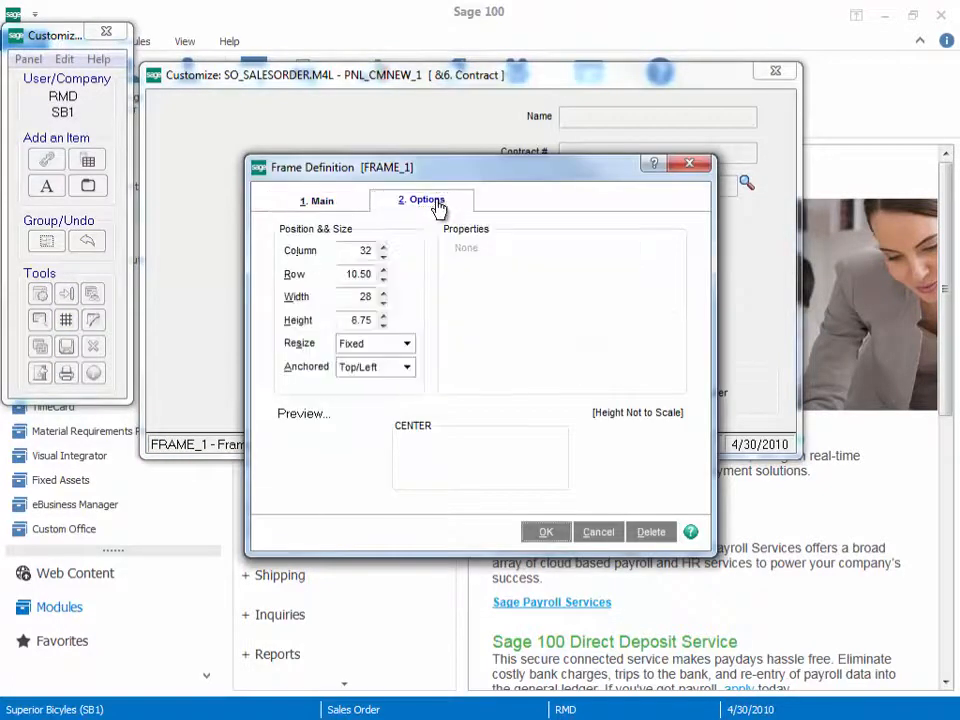
pyautogui.click(410, 369)
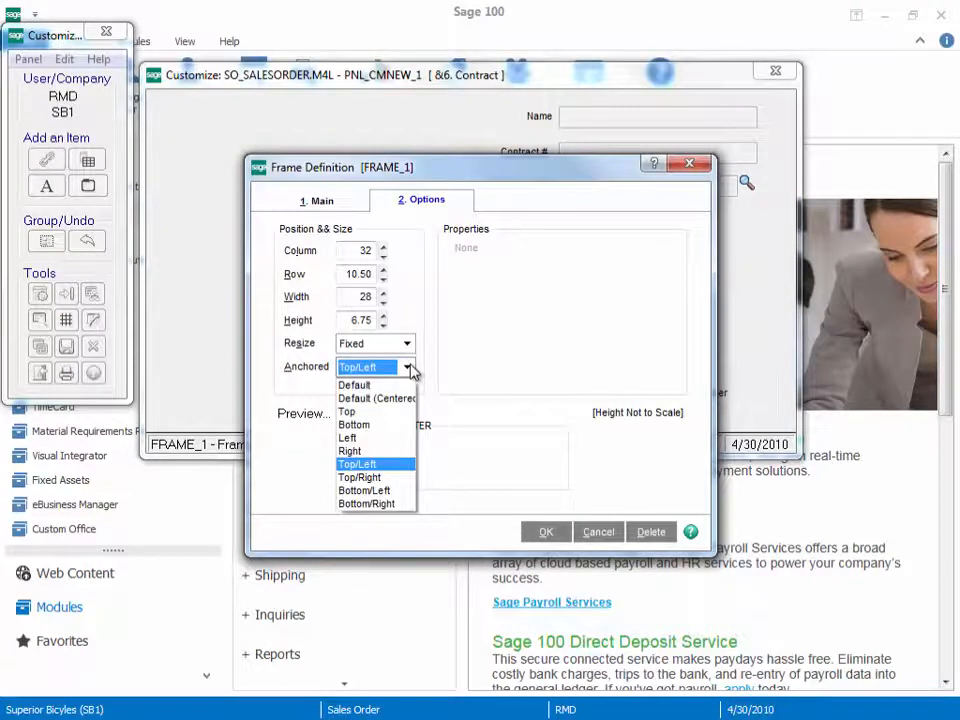
pyautogui.click(390, 400)
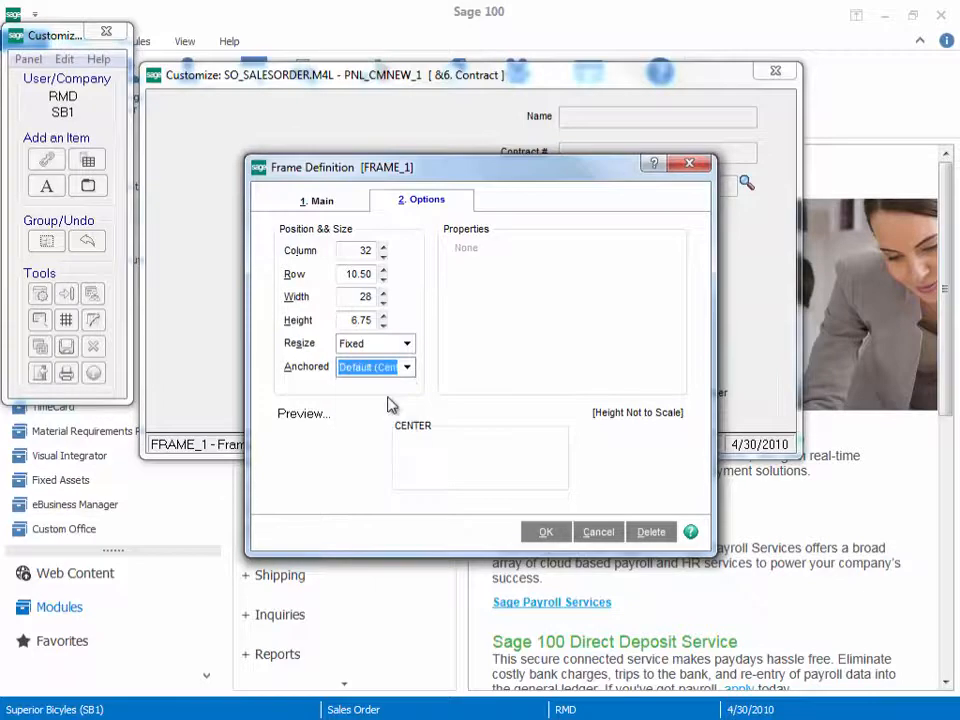
pyautogui.click(540, 535)
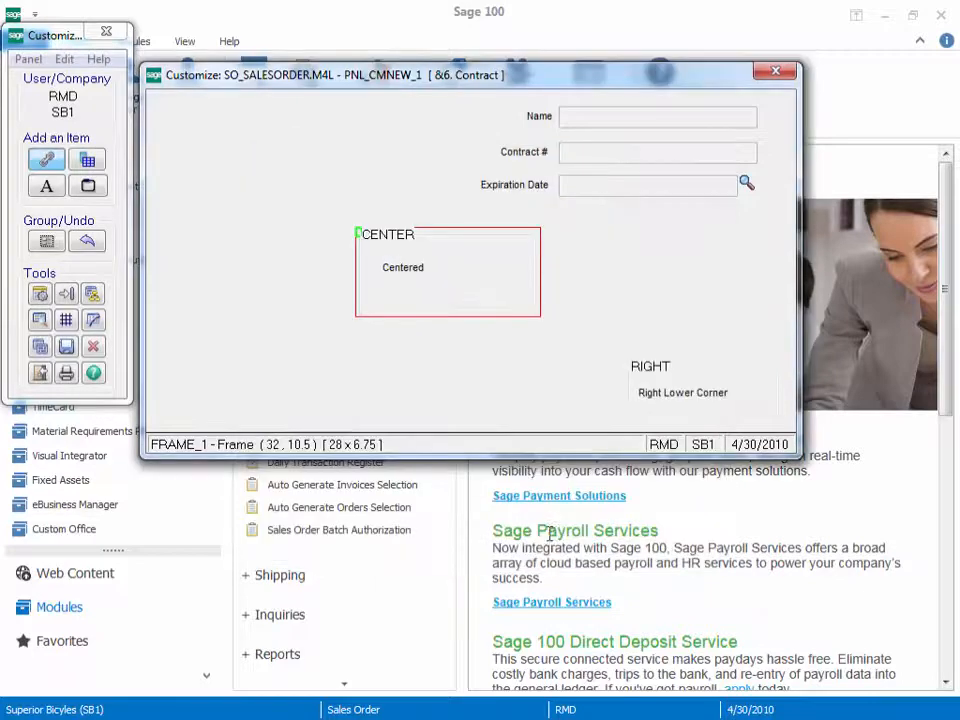
# Step: Set the Centered text label's anchor to Default (Centered) and accept its text definition
pyautogui.doubleClick(407, 270)
pyautogui.click(408, 202)
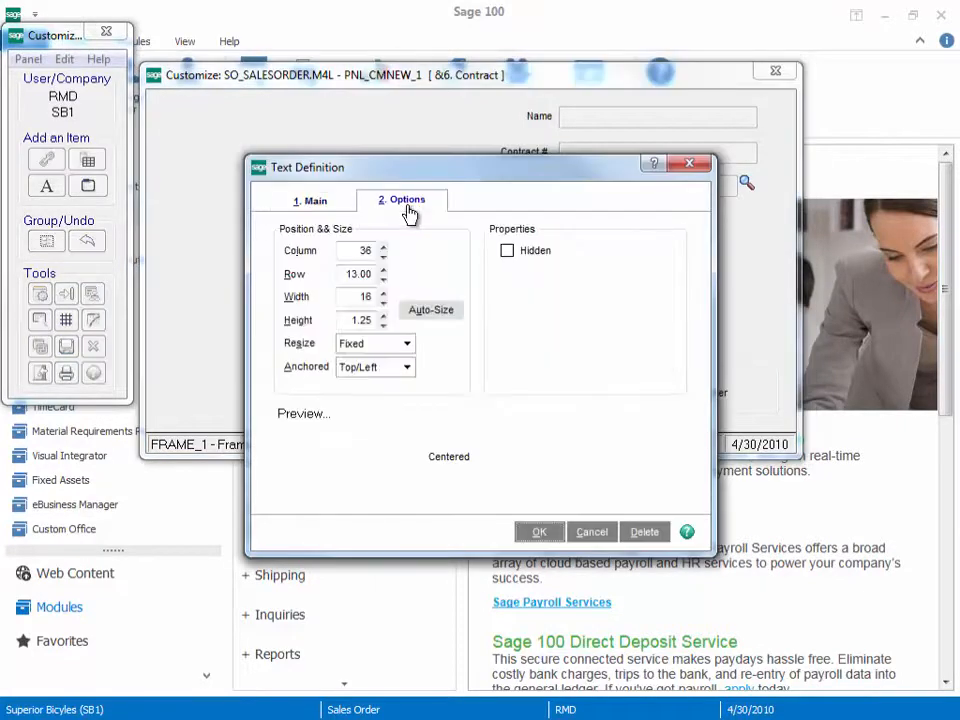
pyautogui.click(407, 368)
pyautogui.click(401, 398)
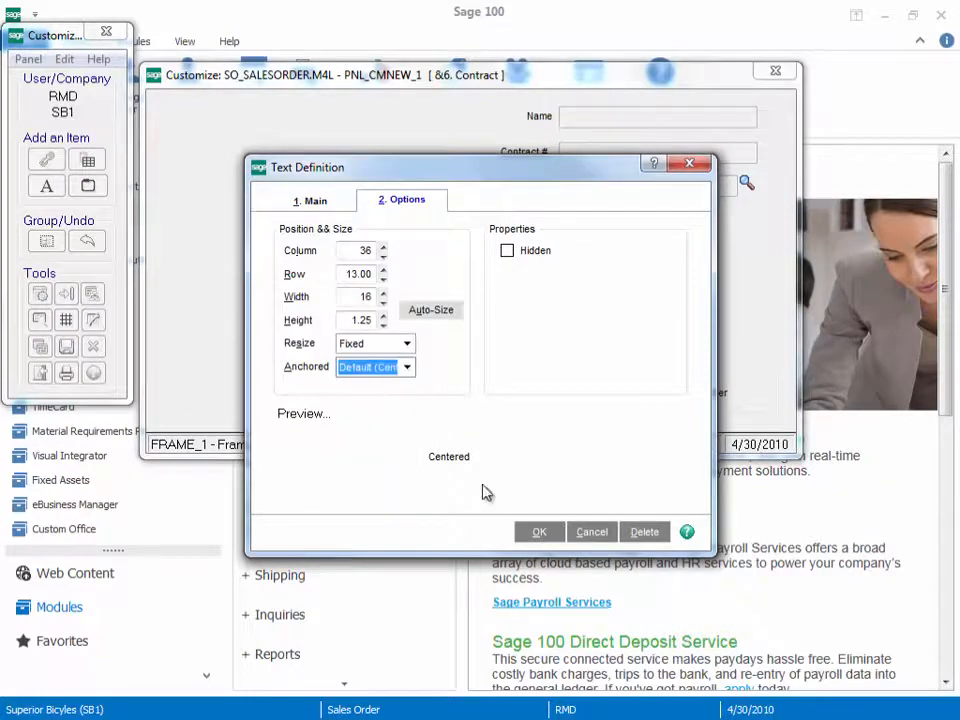
pyautogui.click(539, 532)
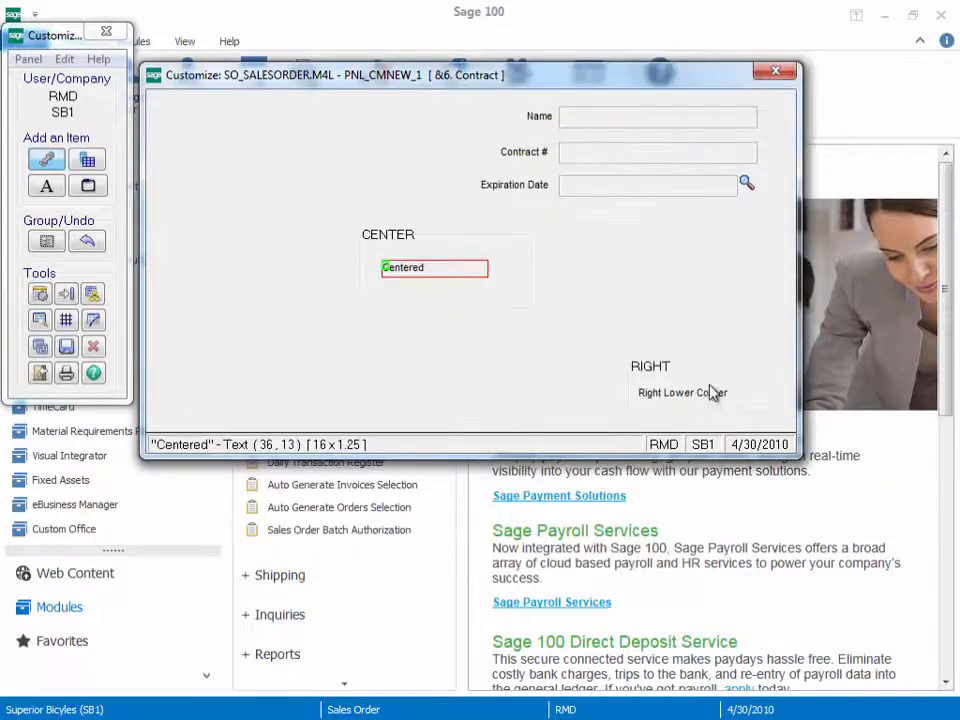
pyautogui.doubleClick(658, 420)
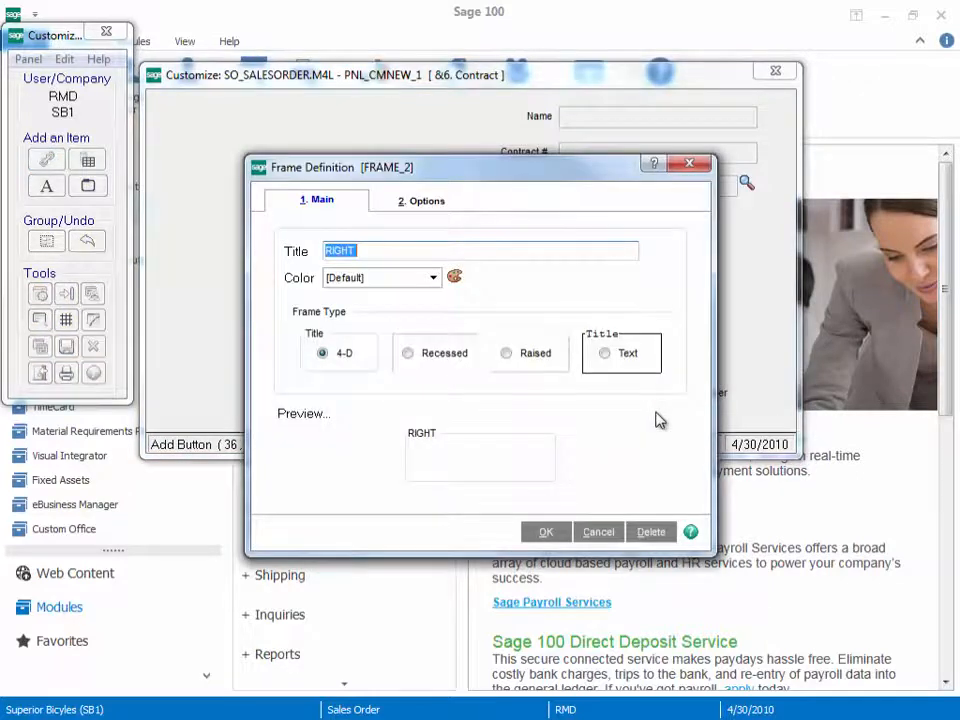
pyautogui.click(437, 204)
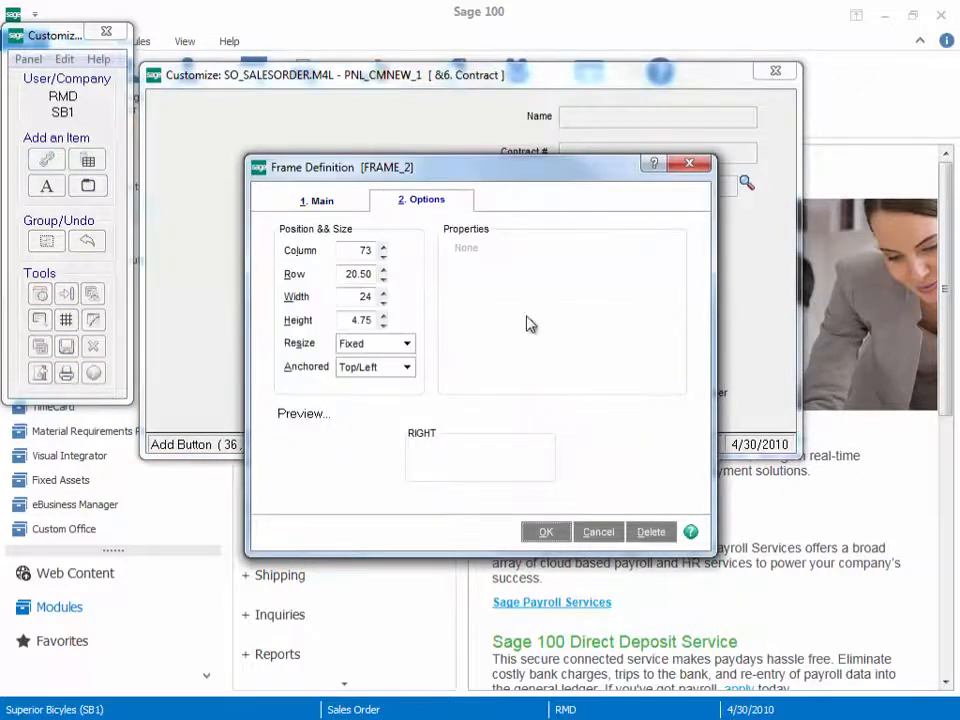
pyautogui.click(407, 345)
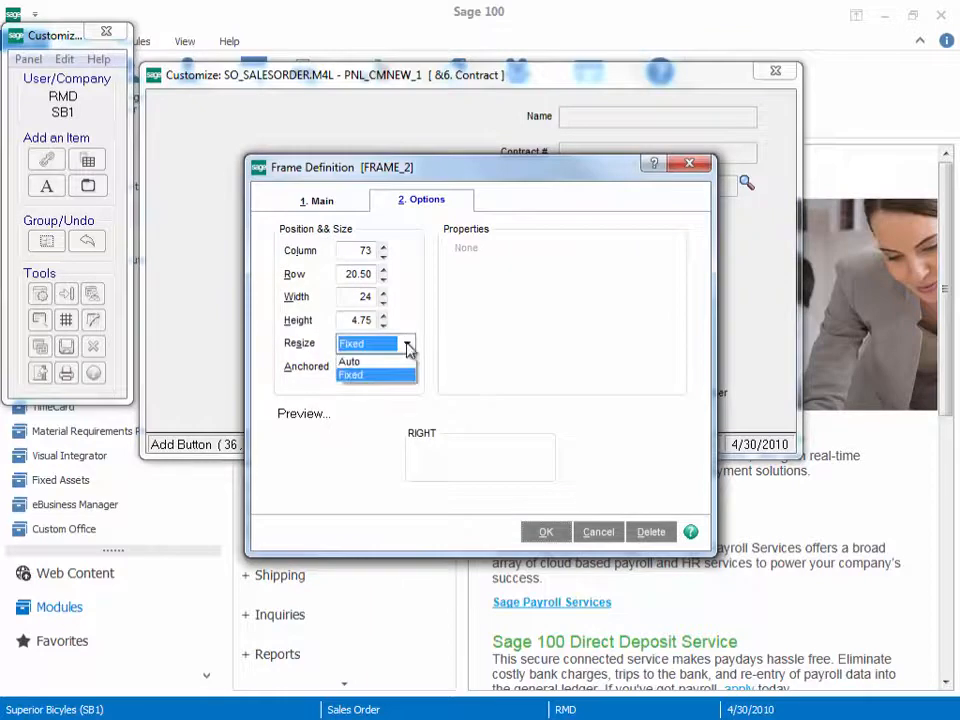
pyautogui.click(399, 376)
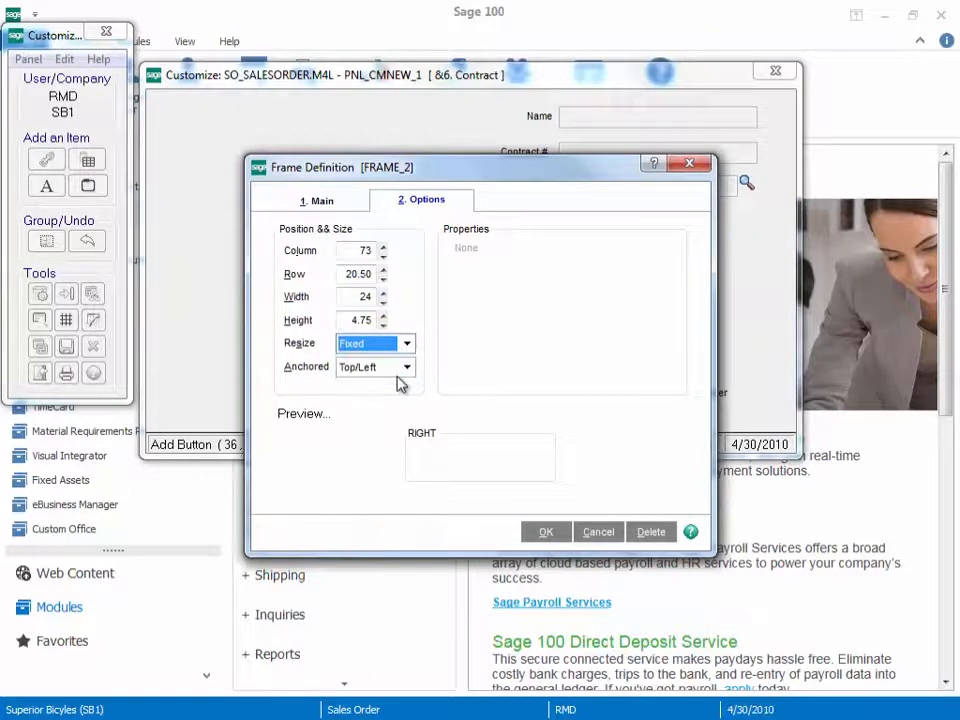
pyautogui.click(407, 368)
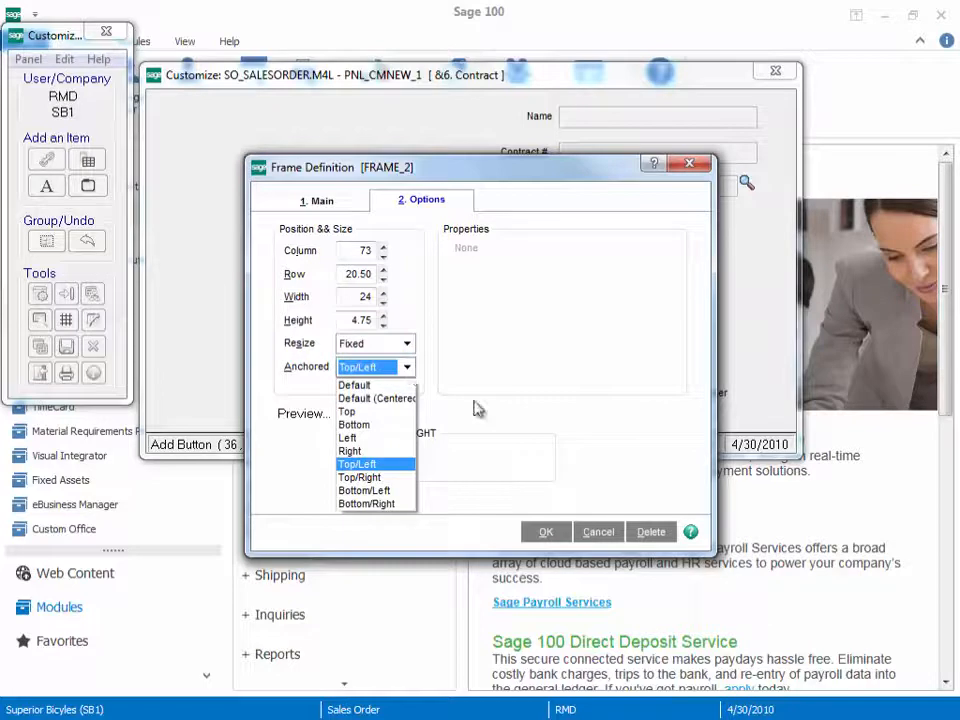
pyautogui.click(444, 409)
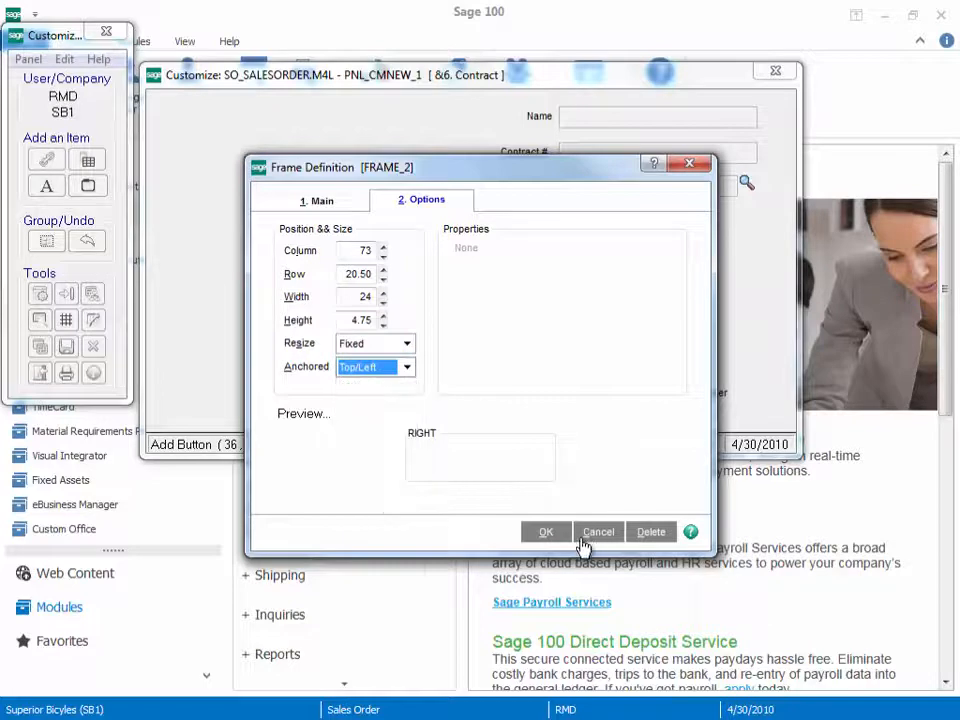
pyautogui.click(691, 166)
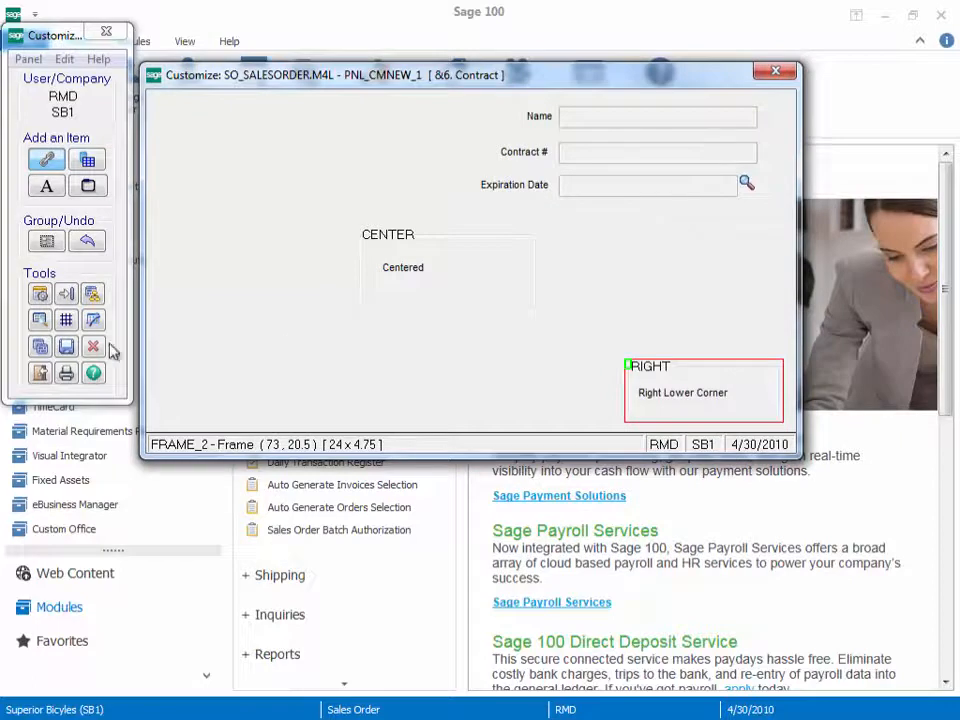
# Step: Save the customized Contract panel and exit the panel editor
pyautogui.click(66, 346)
pyautogui.click(493, 283)
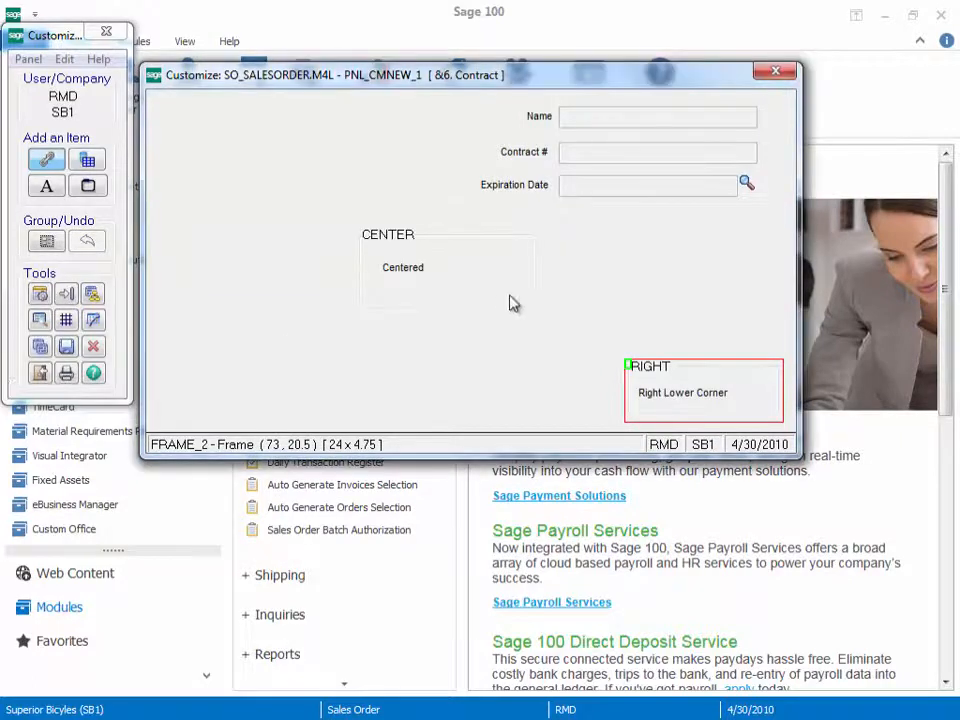
pyautogui.click(39, 373)
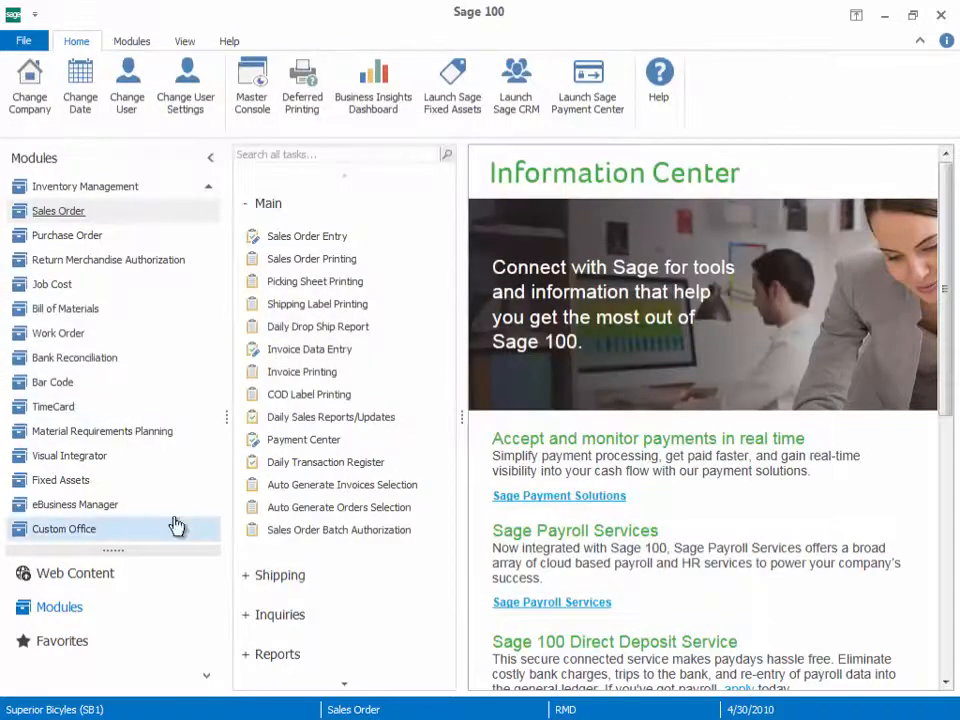
# Step: Update the customized panels to the current level for all modules, companies and users, without printing the report
pyautogui.click(82, 531)
pyautogui.click(328, 411)
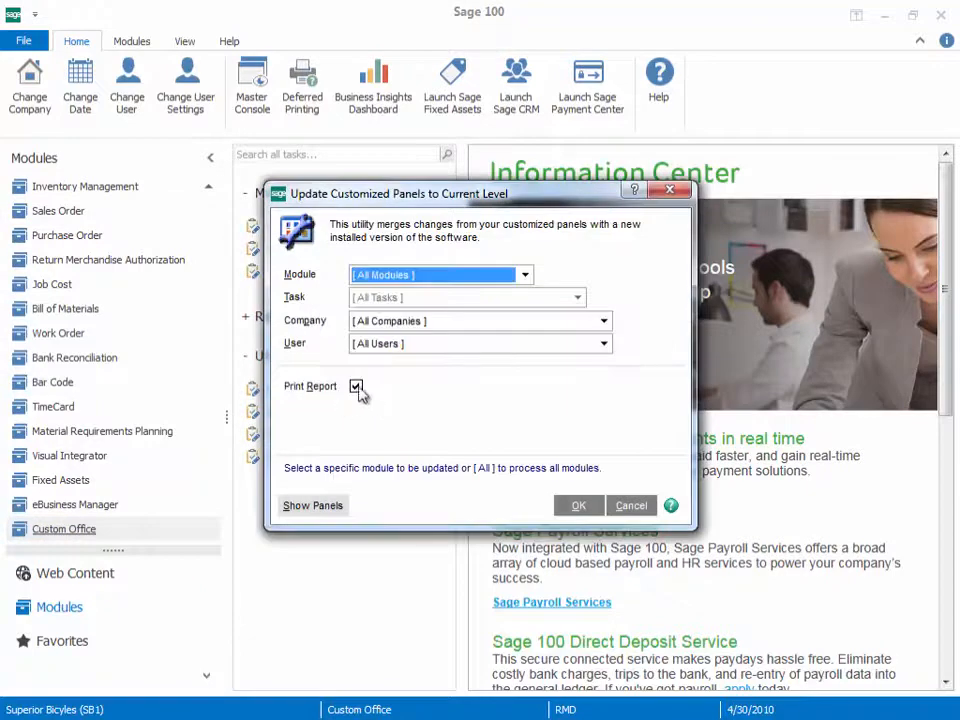
pyautogui.click(356, 386)
pyautogui.click(580, 506)
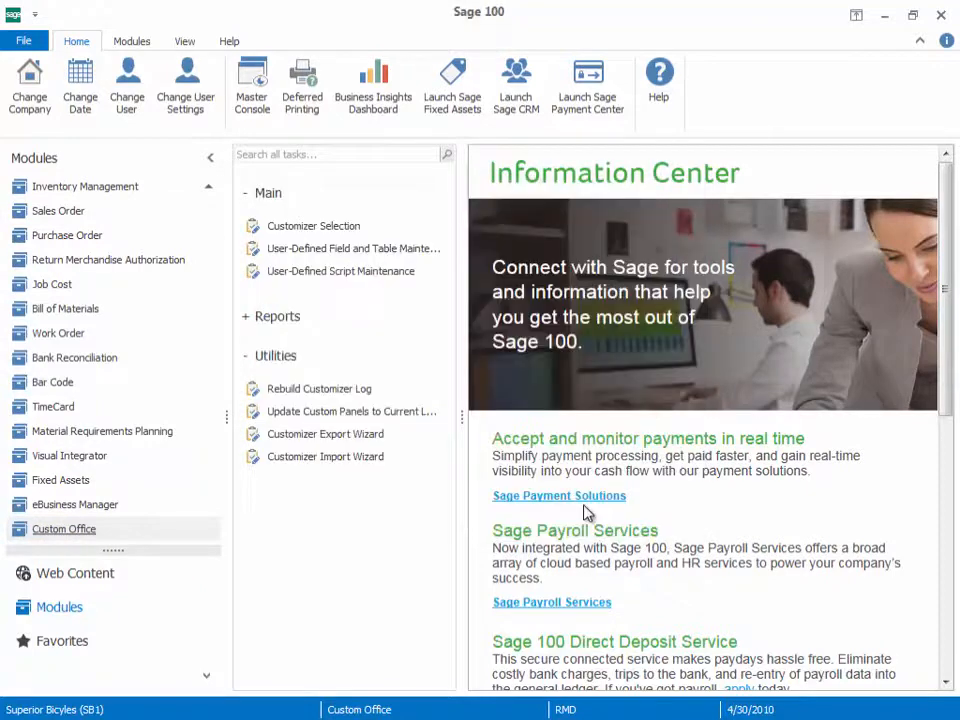
# Step: Open Sales Order Entry, move its window toward the screen's upper-left corner and show the Contract panel
pyautogui.click(72, 216)
pyautogui.click(286, 237)
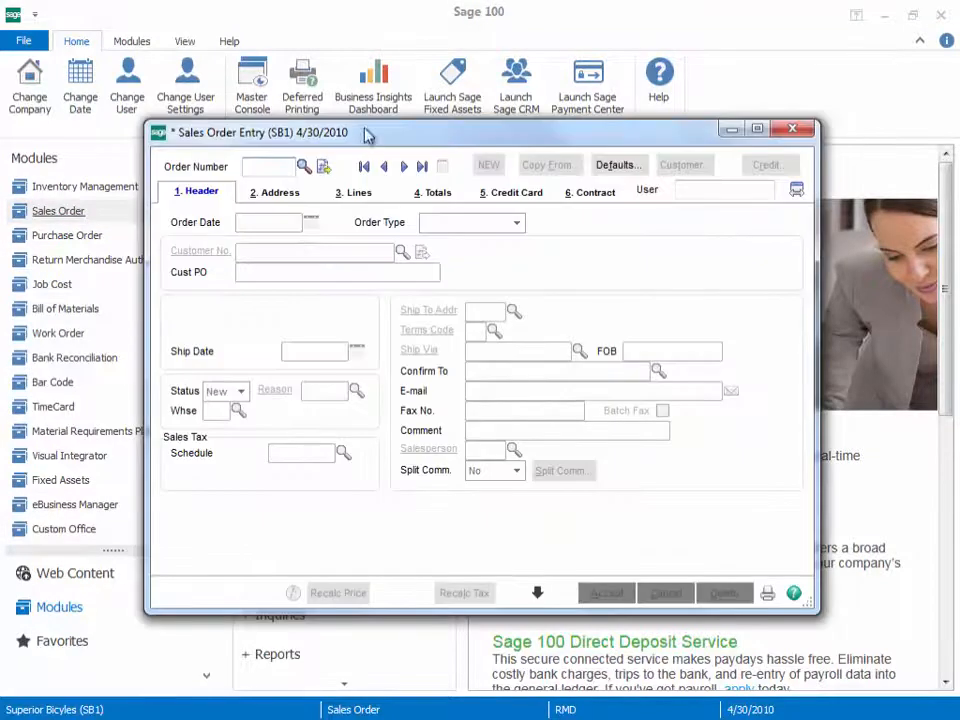
pyautogui.moveTo(364, 134); pyautogui.dragTo(290, 93)
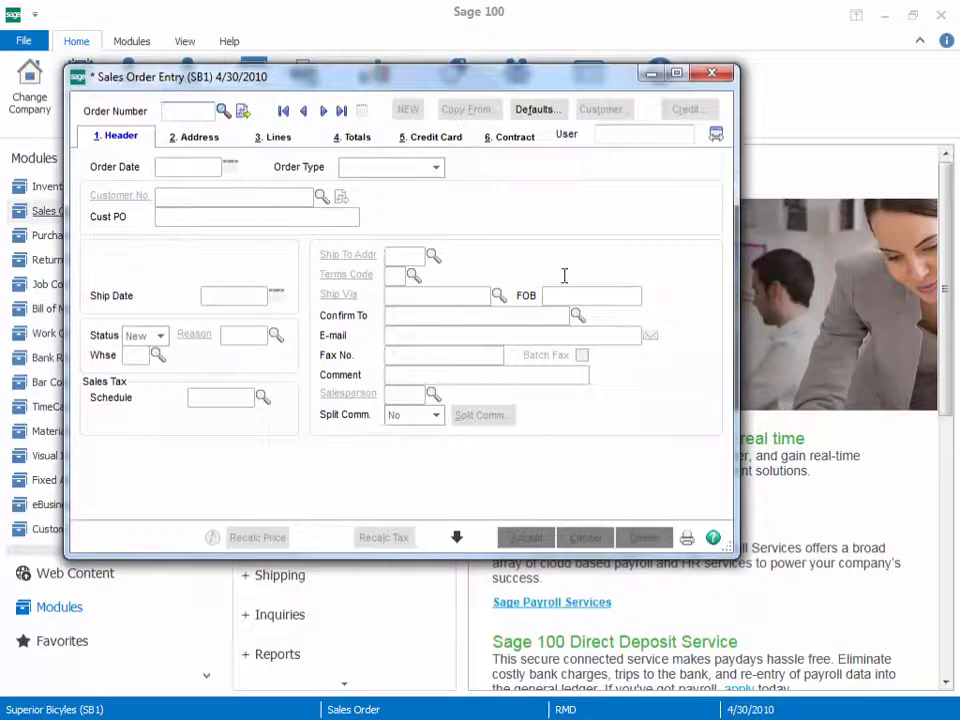
pyautogui.click(512, 139)
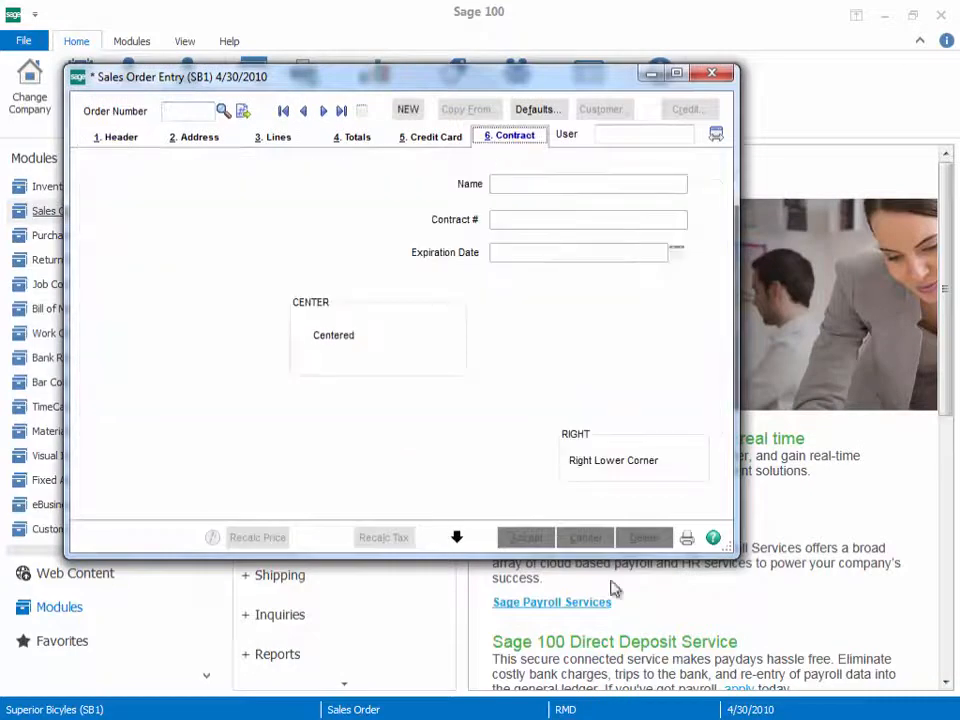
# Step: Enlarge, reposition and shrink the Sales Order Entry window to check how the Contract panel's fields and frames follow resizing
pyautogui.moveTo(735, 562); pyautogui.dragTo(877, 663)
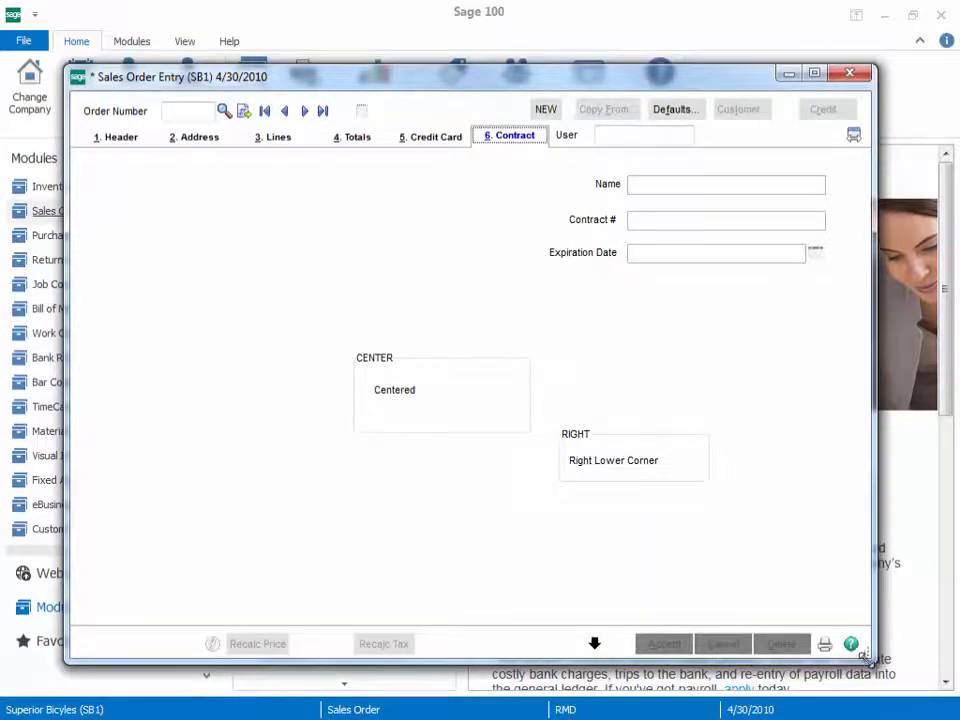
pyautogui.moveTo(866, 658); pyautogui.dragTo(955, 695)
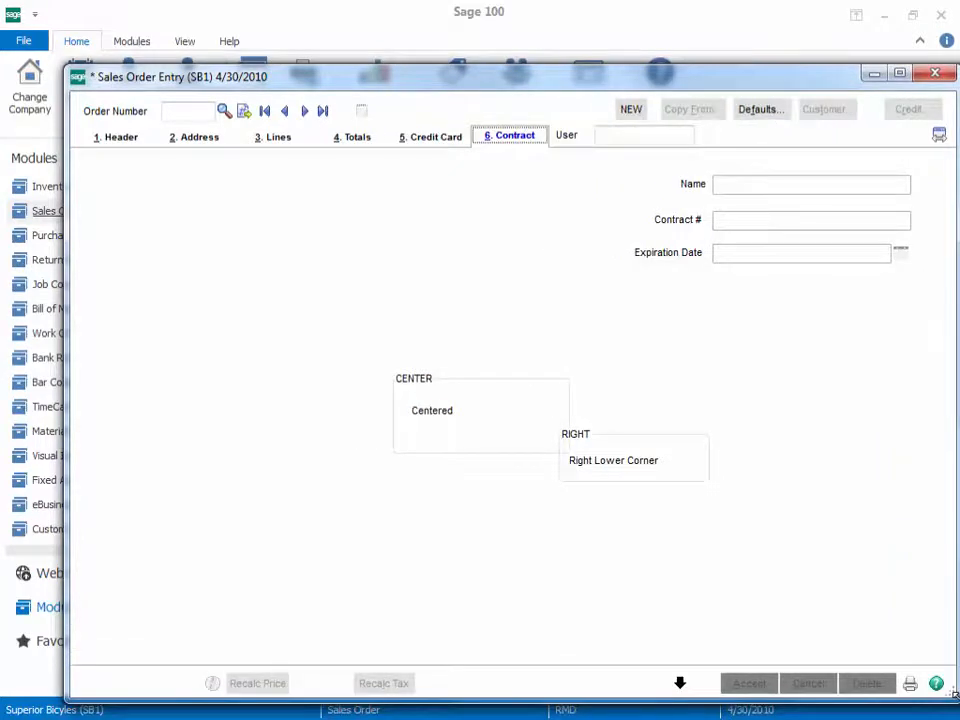
pyautogui.moveTo(95, 78); pyautogui.dragTo(63, 40)
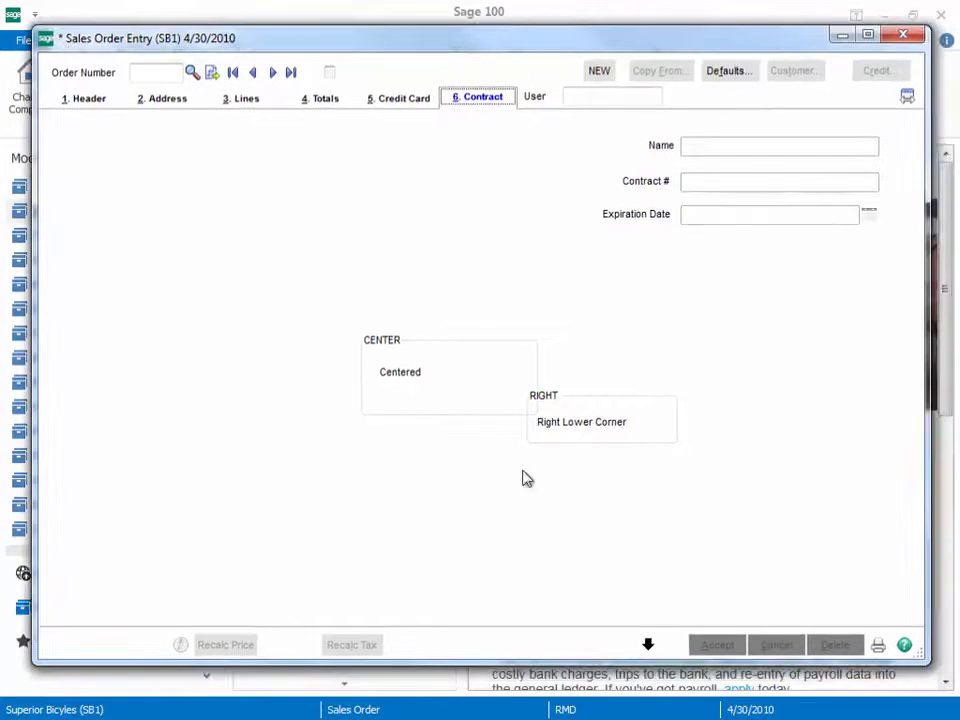
pyautogui.moveTo(929, 662); pyautogui.dragTo(956, 689)
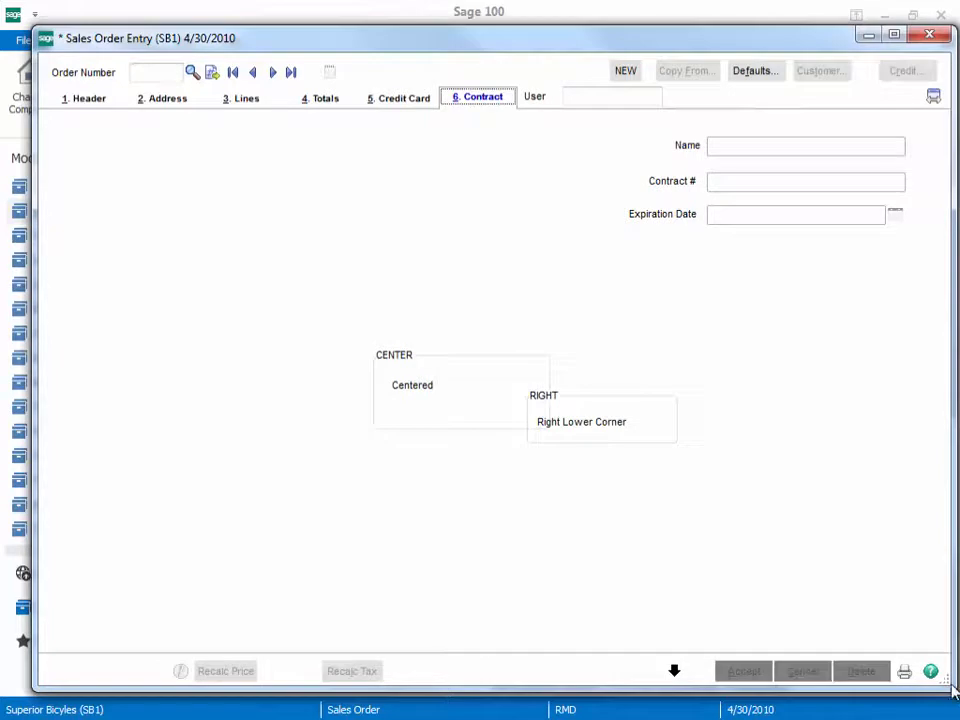
pyautogui.moveTo(947, 683); pyautogui.dragTo(689, 495)
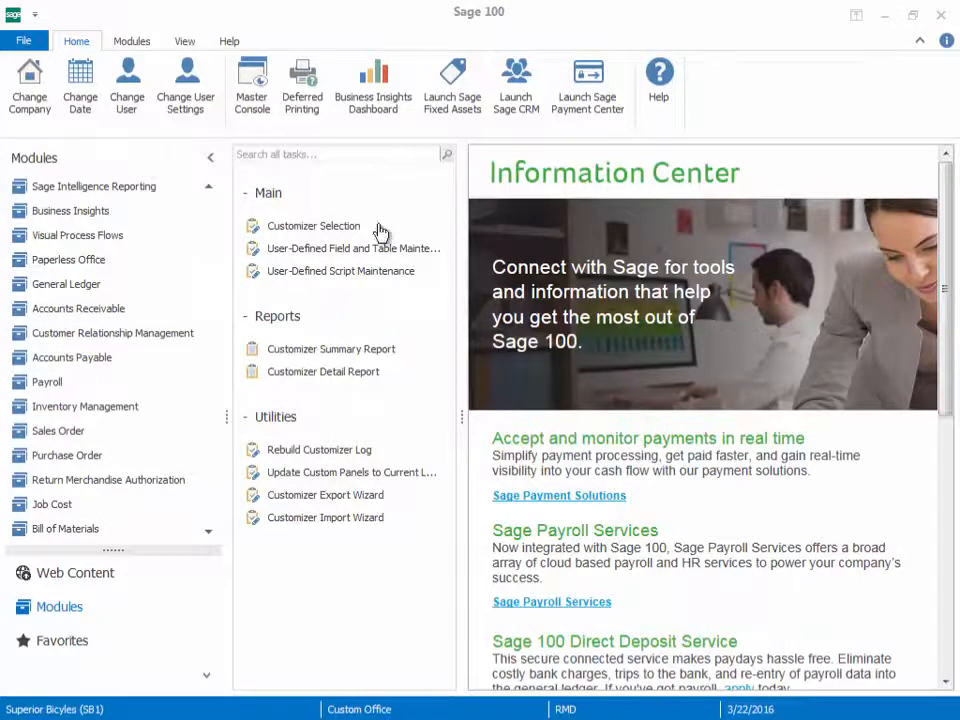
# Step: Open the PNL_CMNEW_1 Contract panel for editing from the customized Sales Order Entry panels for company SB1
pyautogui.click(336, 226)
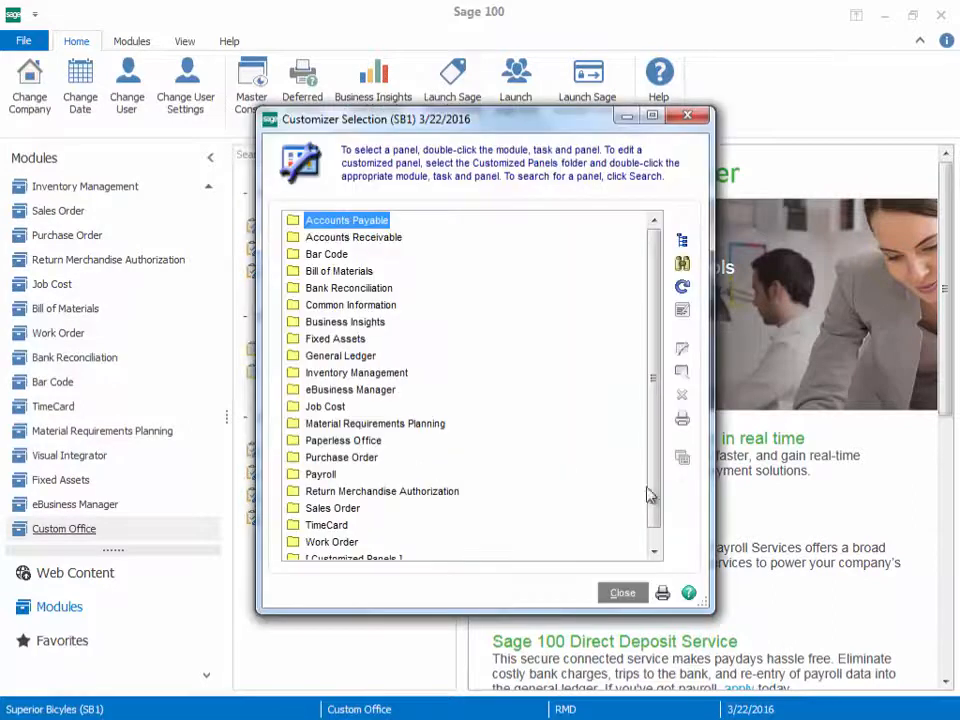
pyautogui.moveTo(657, 489); pyautogui.dragTo(656, 500)
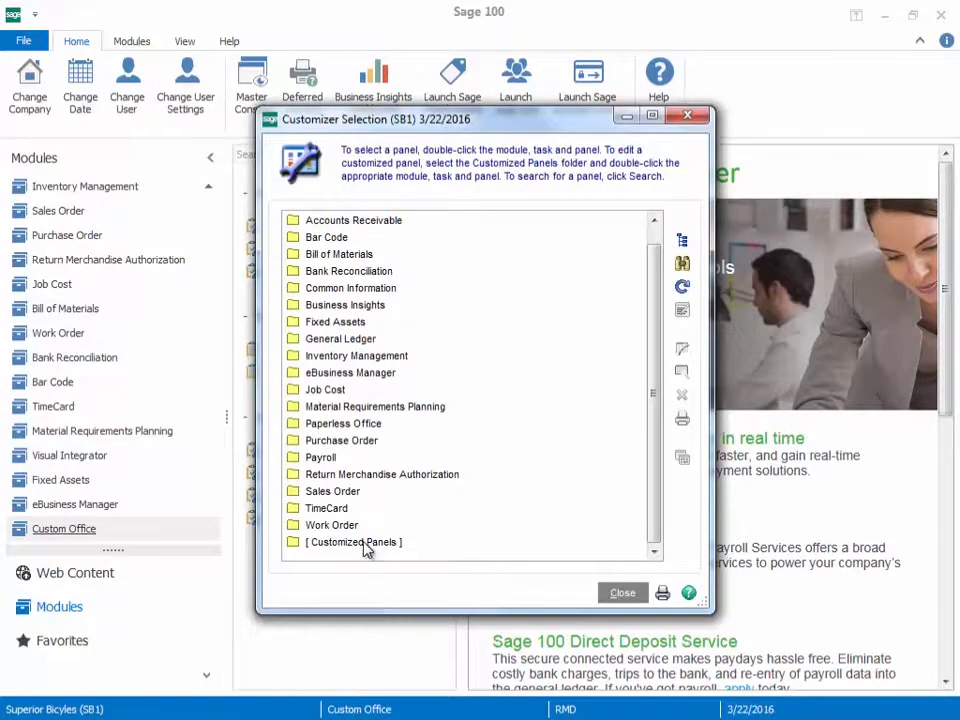
pyautogui.doubleClick(365, 542)
pyautogui.doubleClick(368, 542)
pyautogui.doubleClick(369, 546)
pyautogui.doubleClick(380, 526)
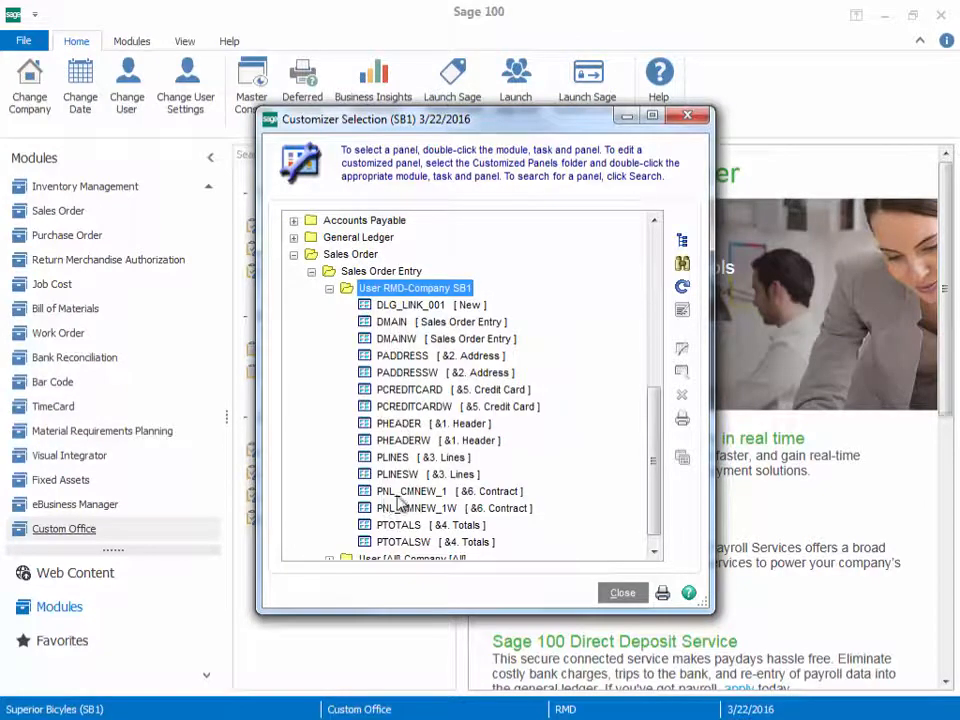
pyautogui.click(405, 492)
pyautogui.click(686, 350)
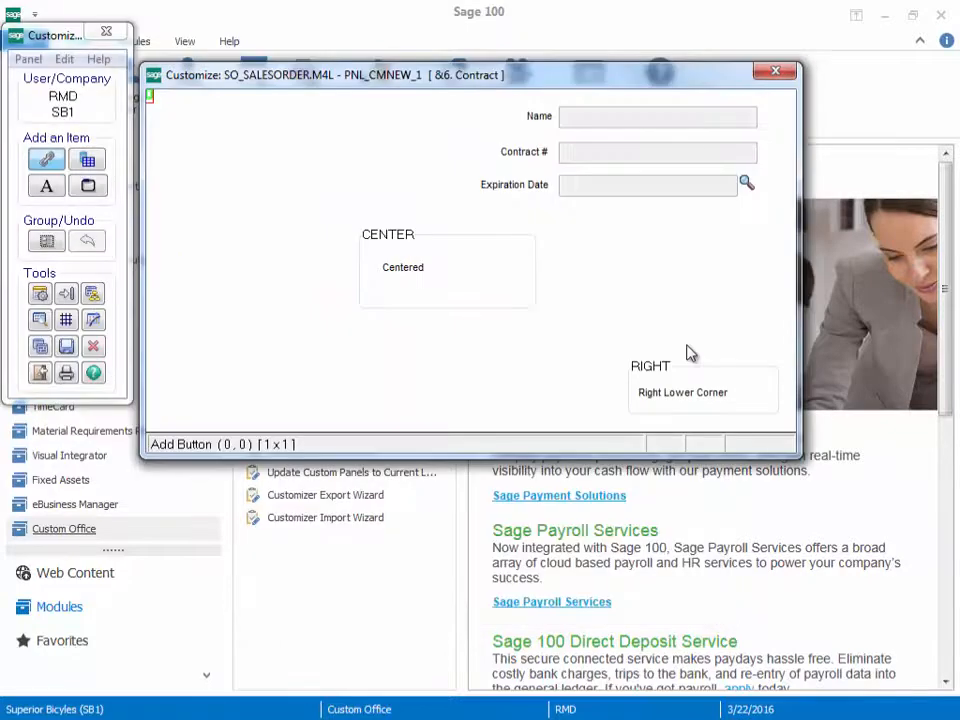
# Step: Set the RIGHT frame's Resize option to Auto and accept the frame definition
pyautogui.doubleClick(671, 416)
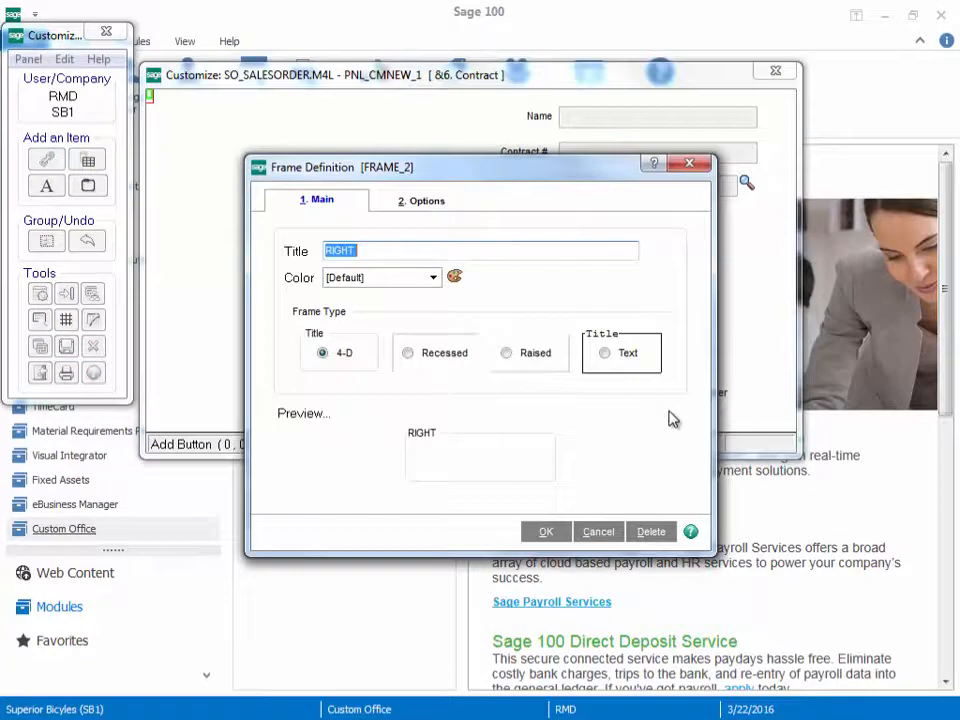
pyautogui.click(436, 202)
pyautogui.click(407, 344)
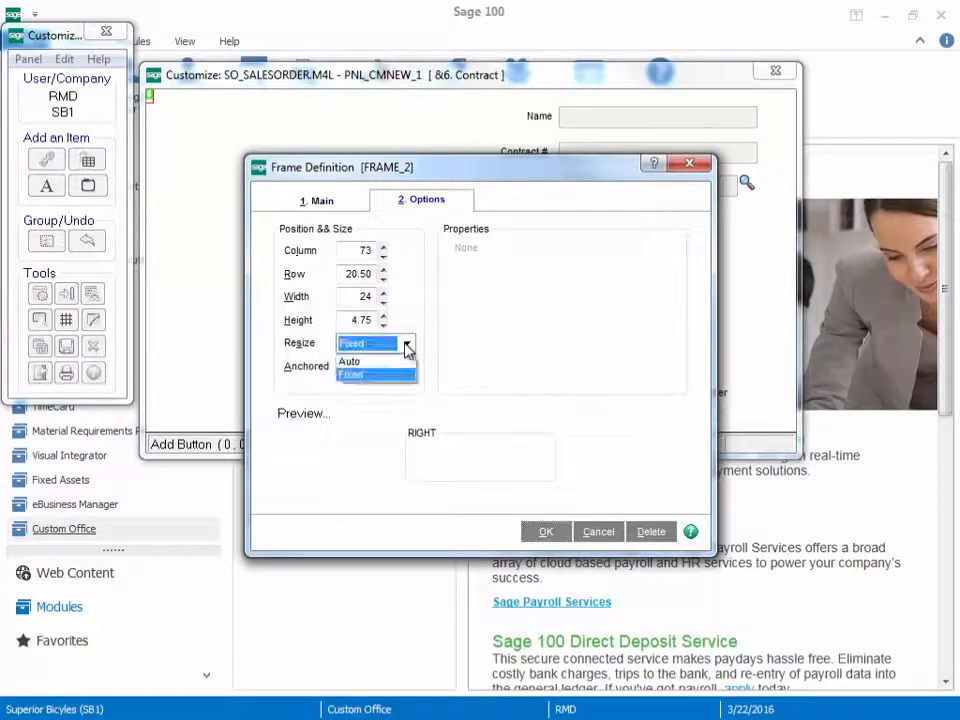
pyautogui.click(406, 364)
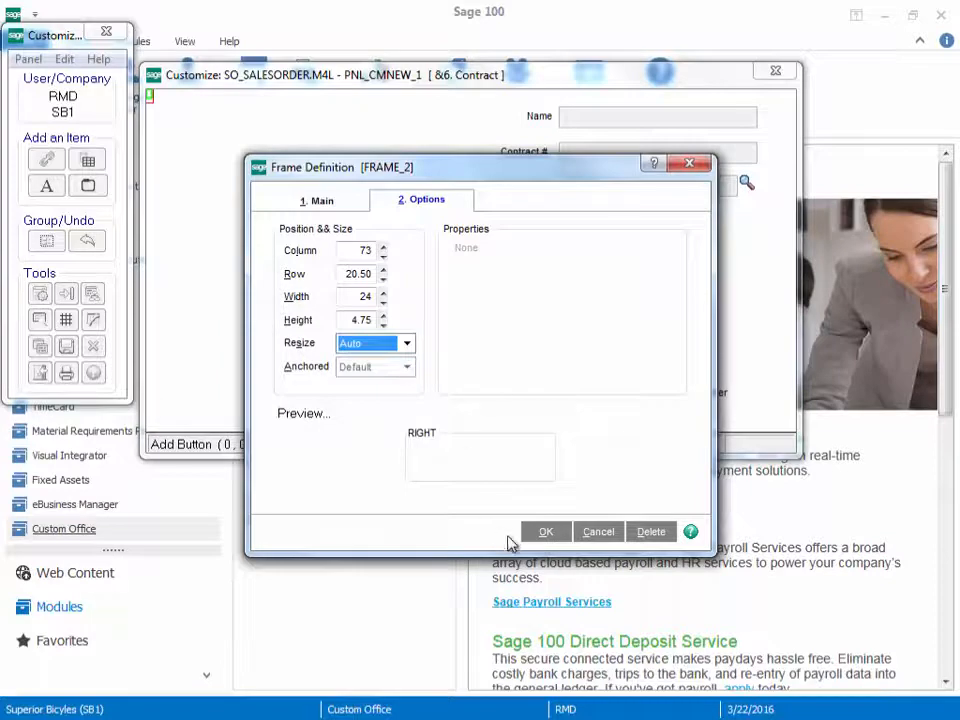
pyautogui.click(553, 533)
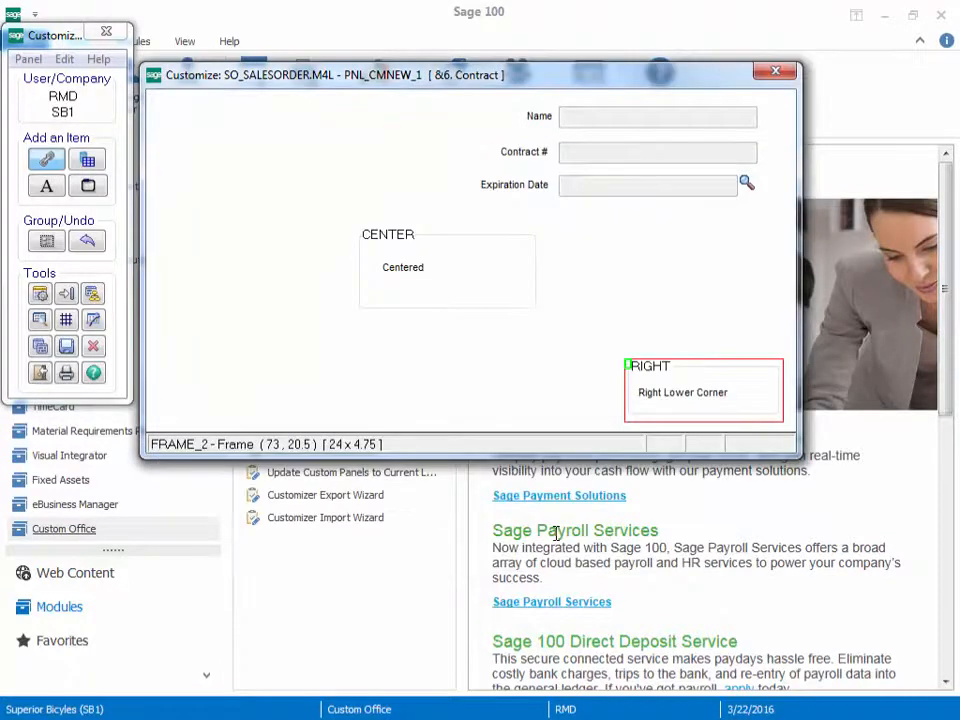
# Step: Save the Contract panel with its updated RIGHT frame, exit the panel editor and close Customizer Selection
pyautogui.click(66, 346)
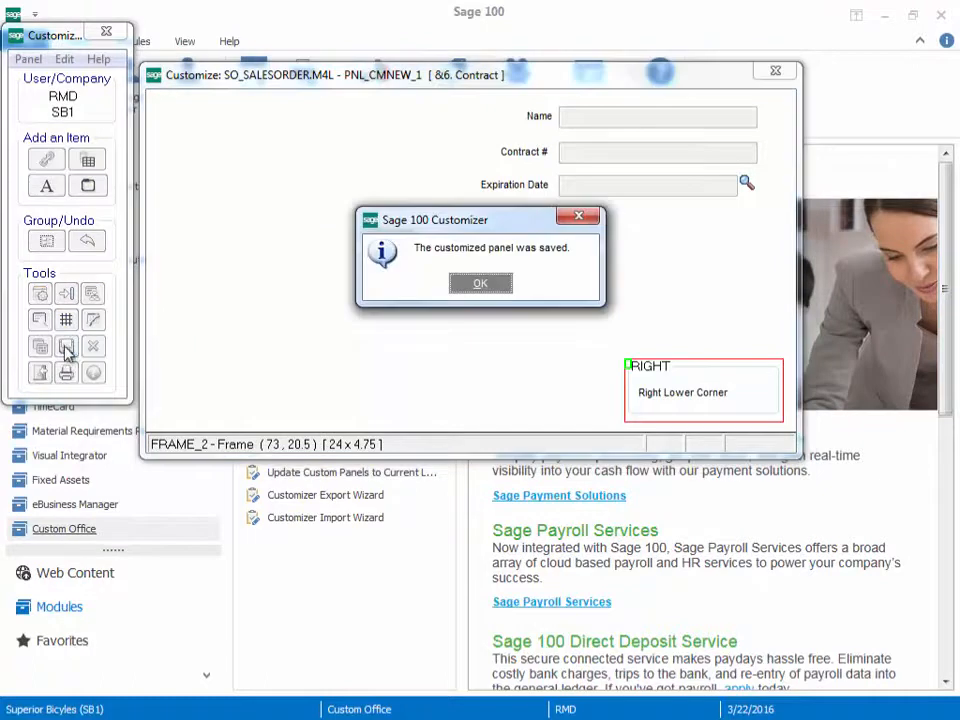
pyautogui.click(471, 286)
pyautogui.click(39, 372)
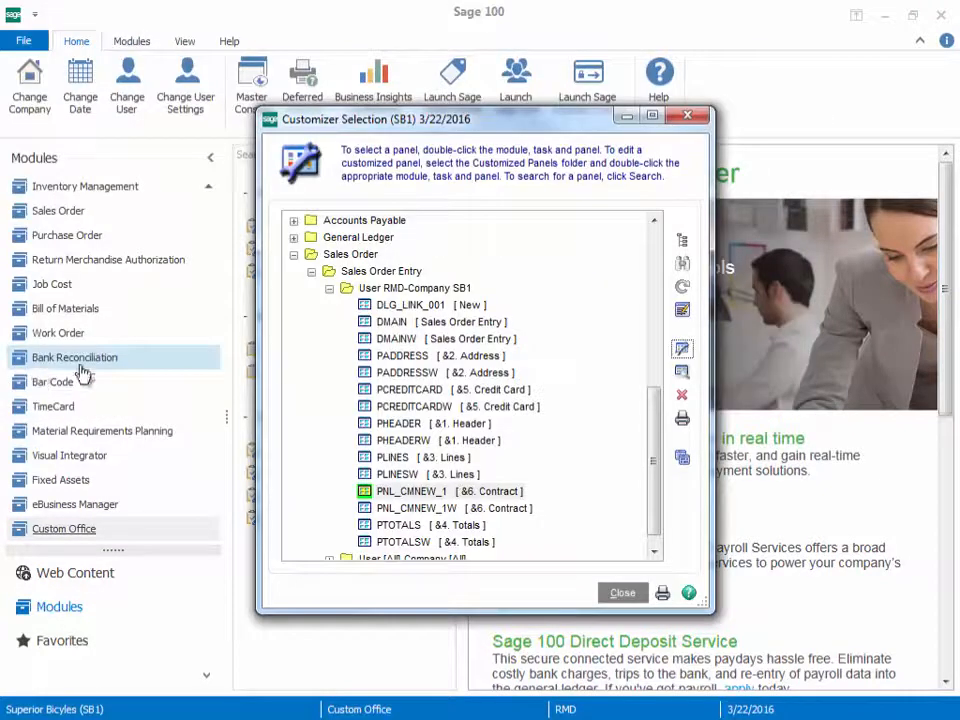
pyautogui.click(687, 116)
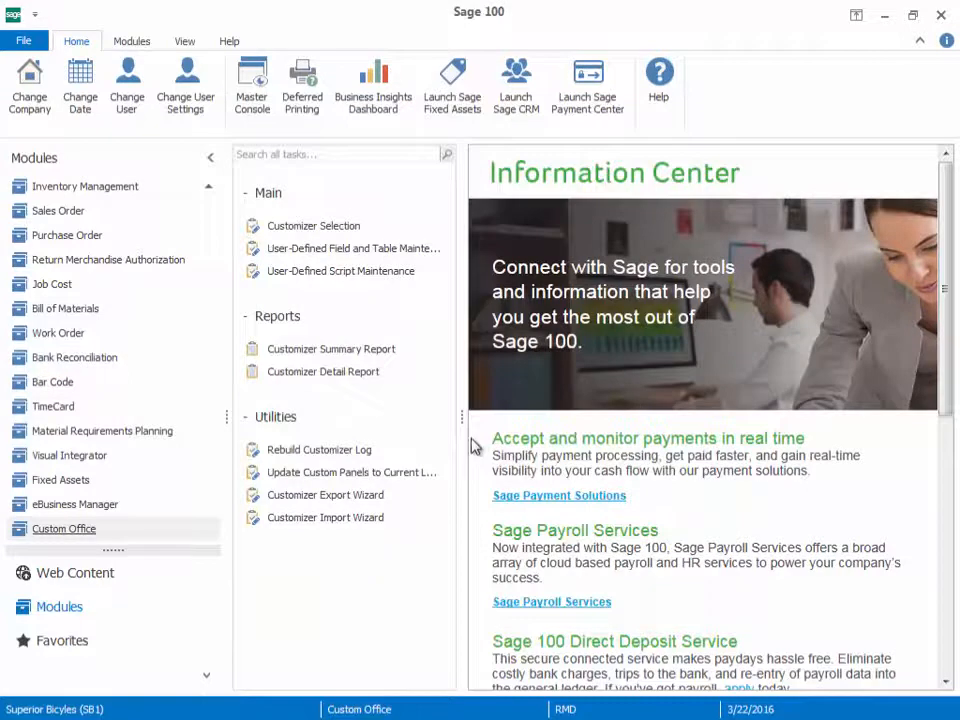
# Step: Update the customized panels to the current level for all modules, companies and users, without printing a report
pyautogui.click(403, 475)
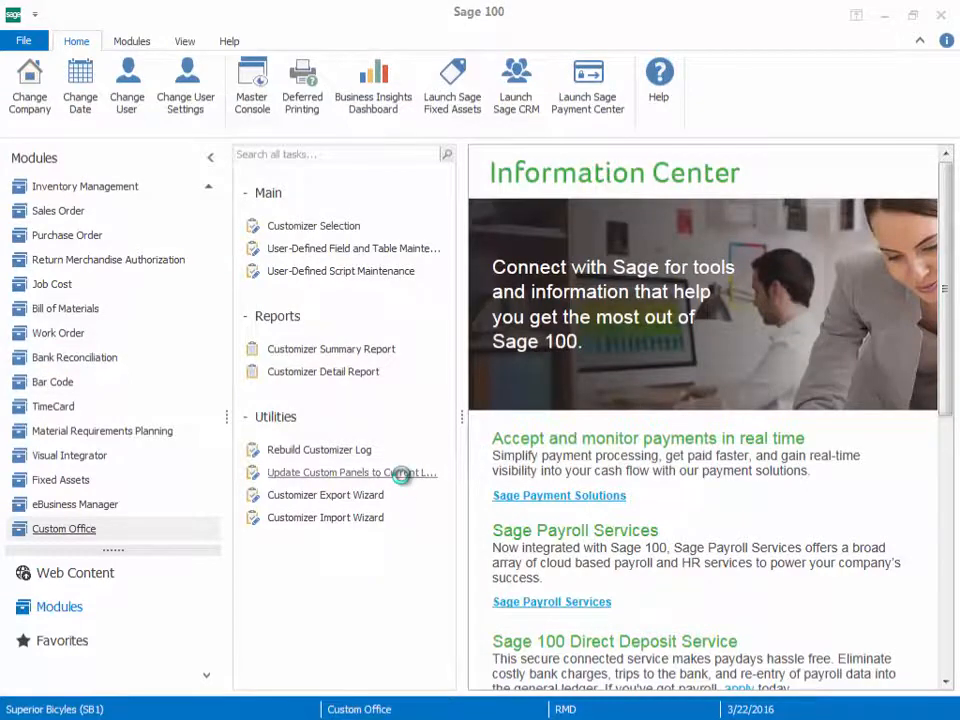
pyautogui.click(356, 385)
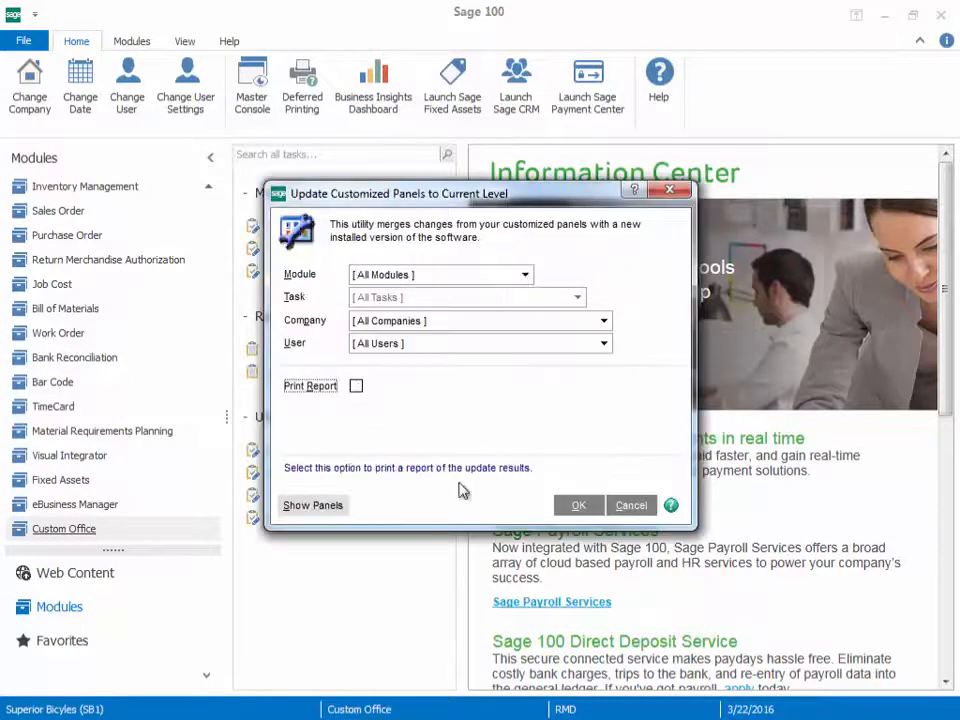
pyautogui.click(579, 506)
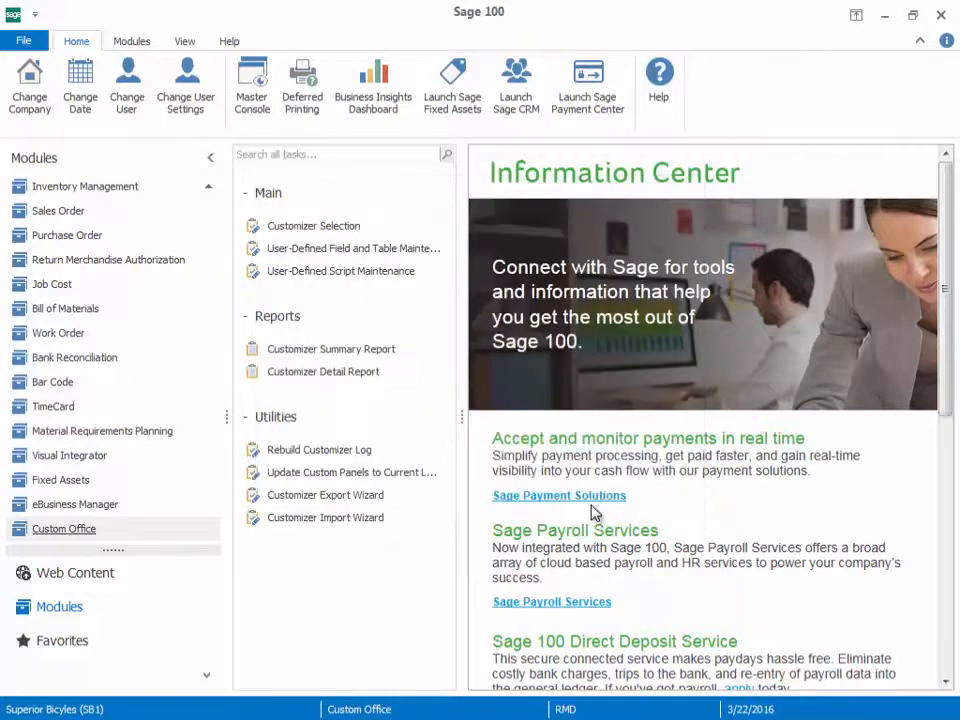
# Step: Open Sales Order Entry, load the existing ARC BIKE PRODUCTS order and display its Contract panel
pyautogui.click(46, 216)
pyautogui.click(292, 234)
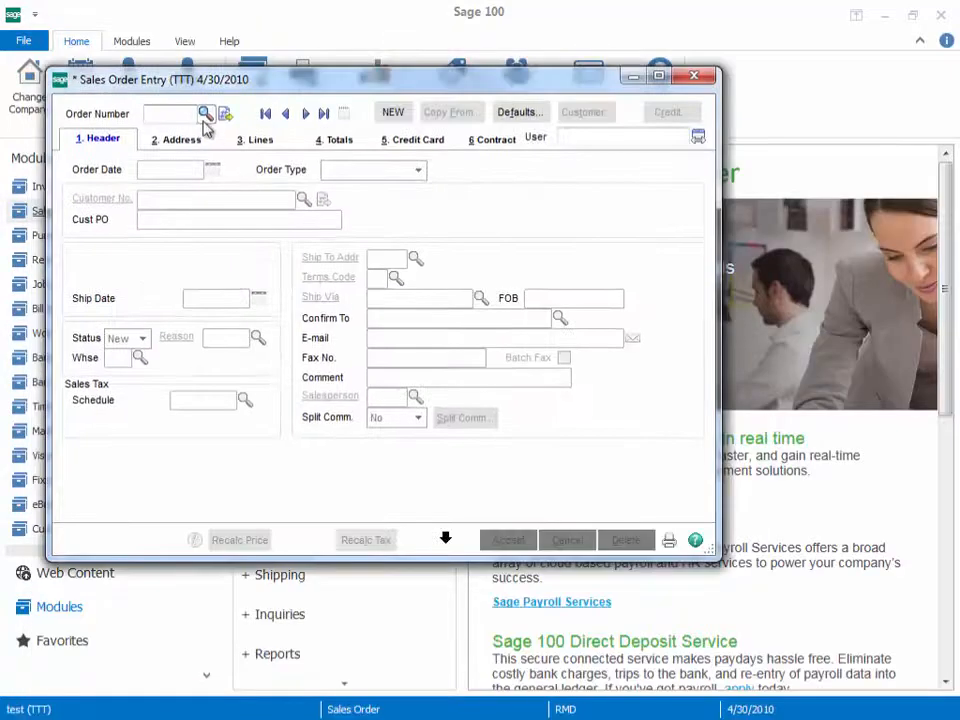
pyautogui.click(204, 113)
pyautogui.doubleClick(298, 328)
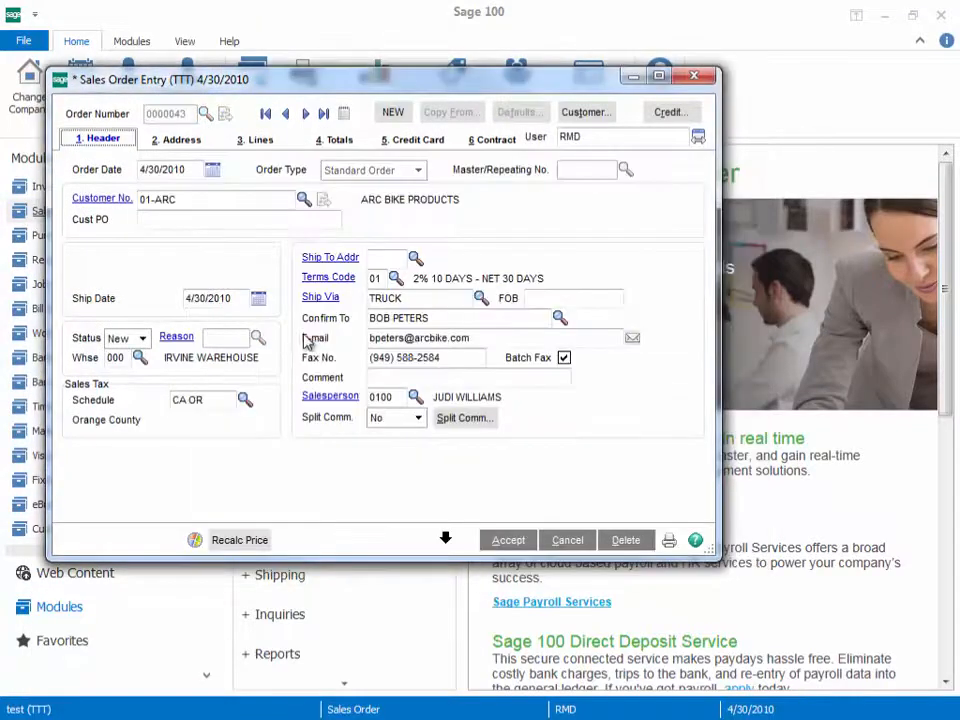
pyautogui.click(492, 139)
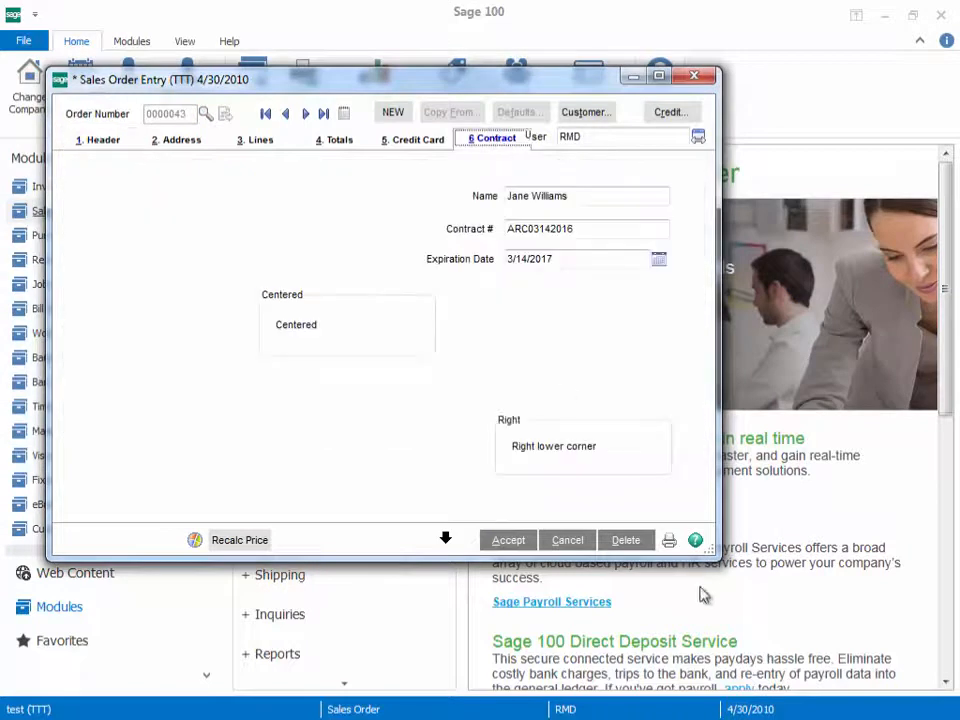
# Step: Enlarge, shrink and widen the Sales Order Entry window to check how the Right frame on the Contract panel resizes
pyautogui.moveTo(707, 551); pyautogui.dragTo(870, 697)
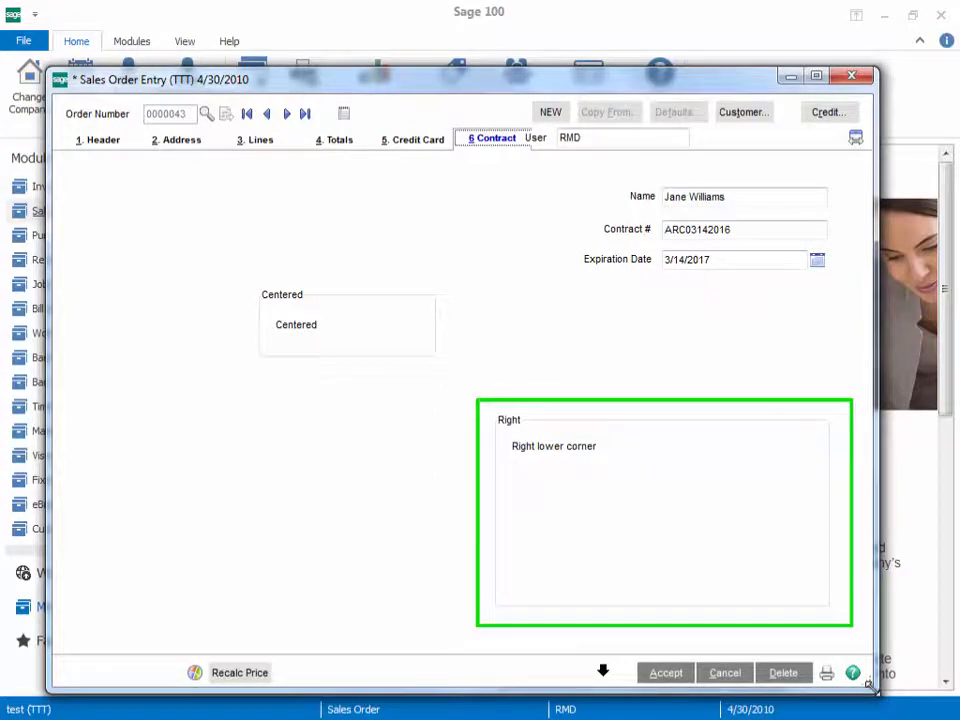
pyautogui.moveTo(869, 686)
pyautogui.mouseDown()
pyautogui.moveTo(806, 700)
pyautogui.moveTo(760, 580)
pyautogui.mouseUp()
pyautogui.moveTo(765, 371); pyautogui.dragTo(898, 372)
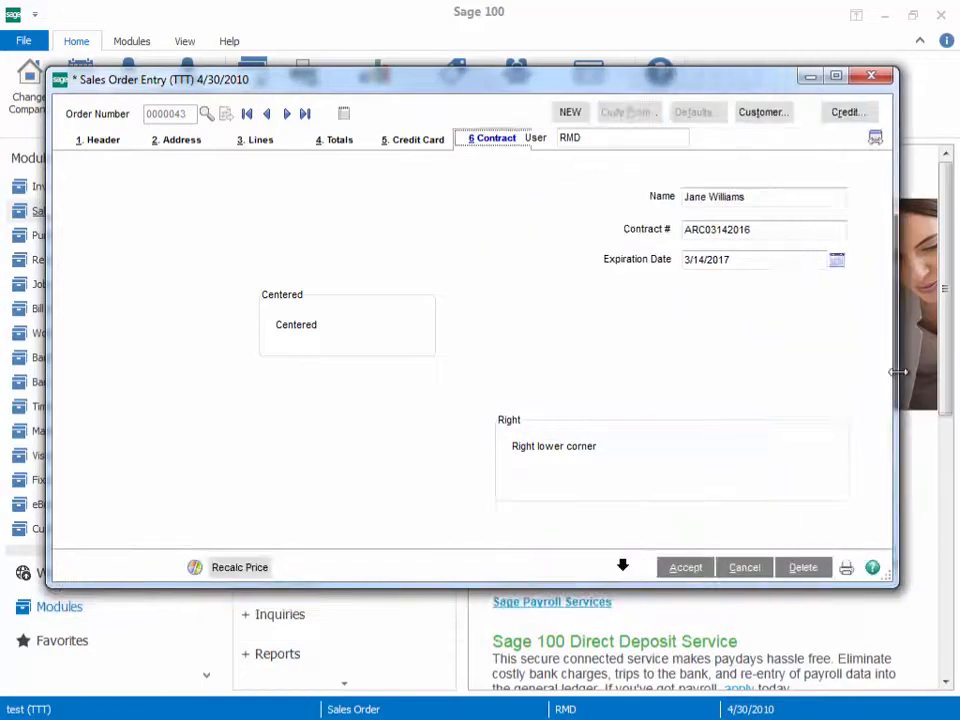